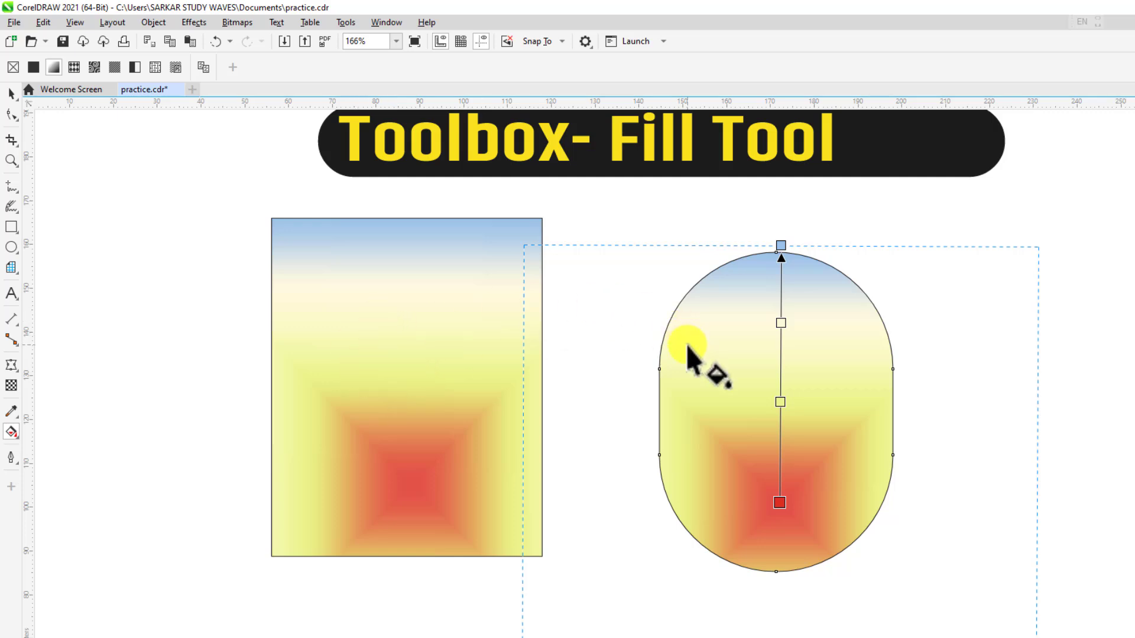
# Delete the rounded gradient-filled shape beside the rectangle.
pyautogui.click(1065, 423)
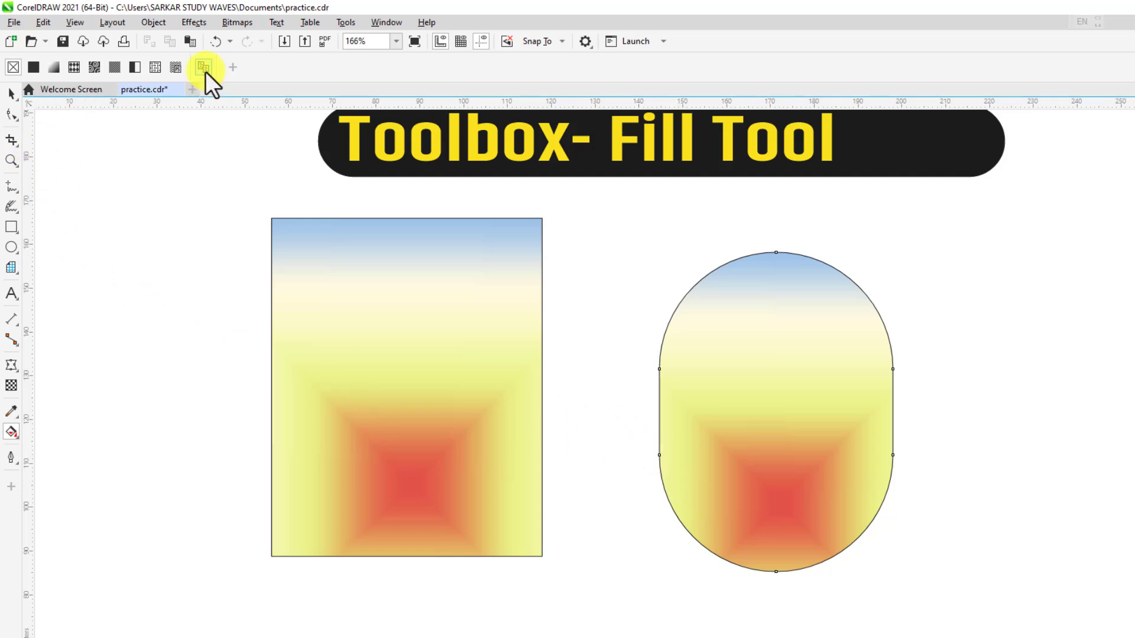
pyautogui.click(742, 362)
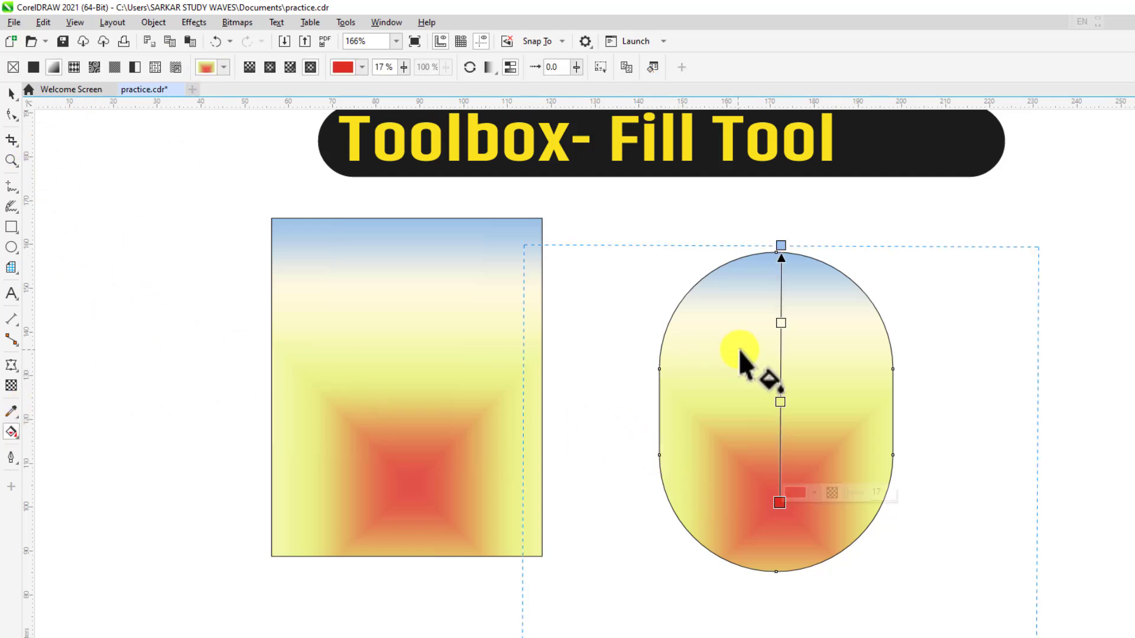
pyautogui.click(11, 94)
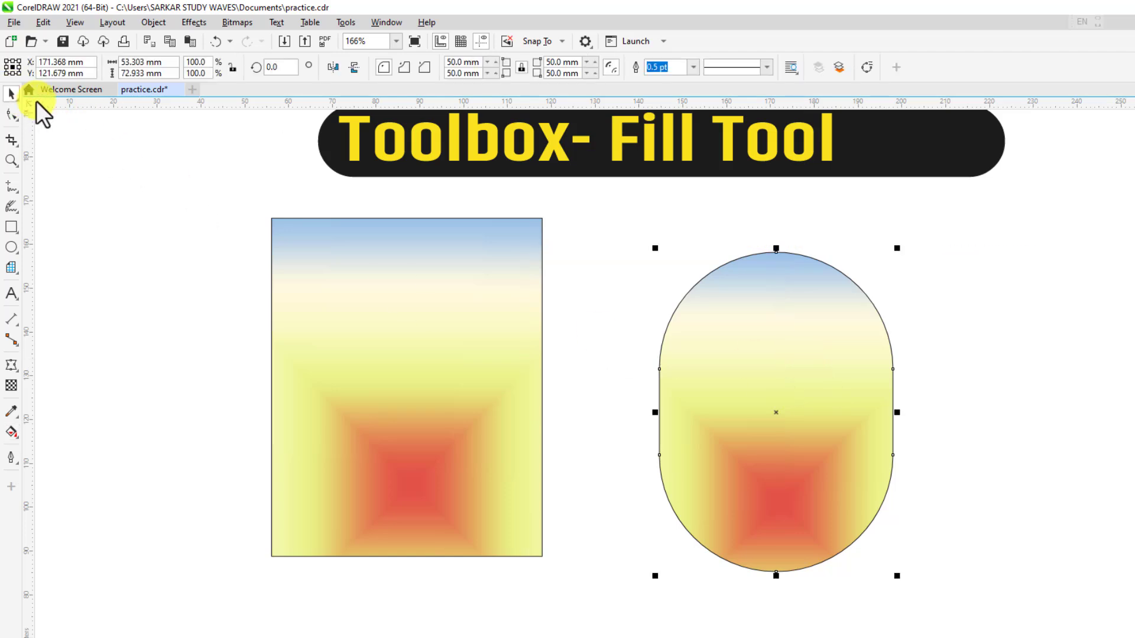
pyautogui.click(760, 317)
pyautogui.press('Delete')
# Switch the gradient rectangle's fill to a vector pattern with the Interactive Fill tool.
pyautogui.click(420, 312)
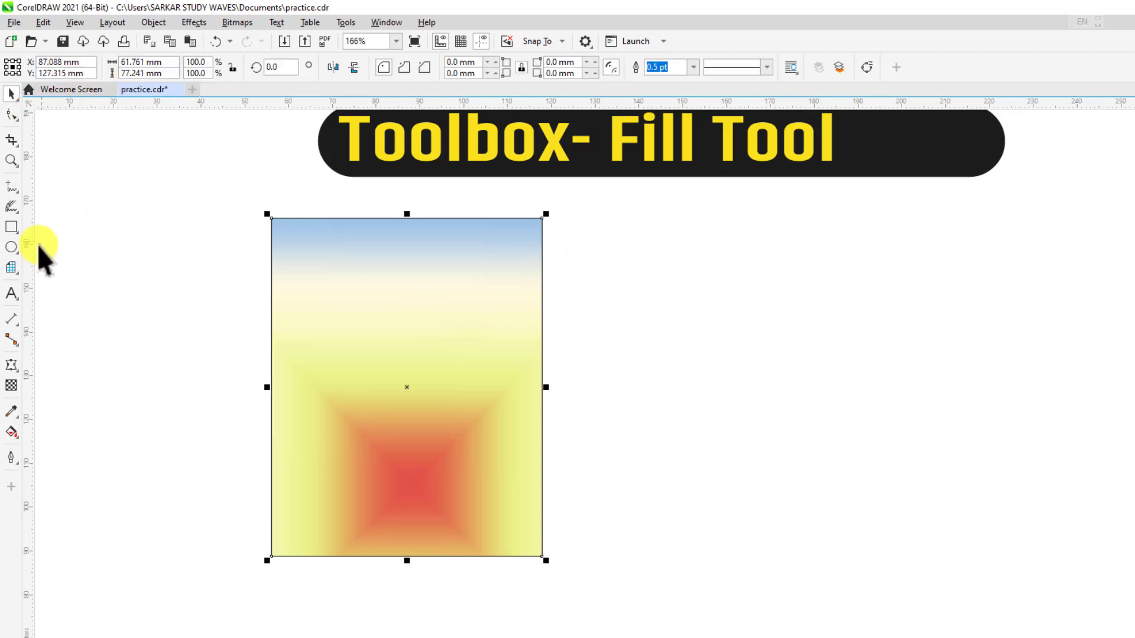
pyautogui.click(15, 431)
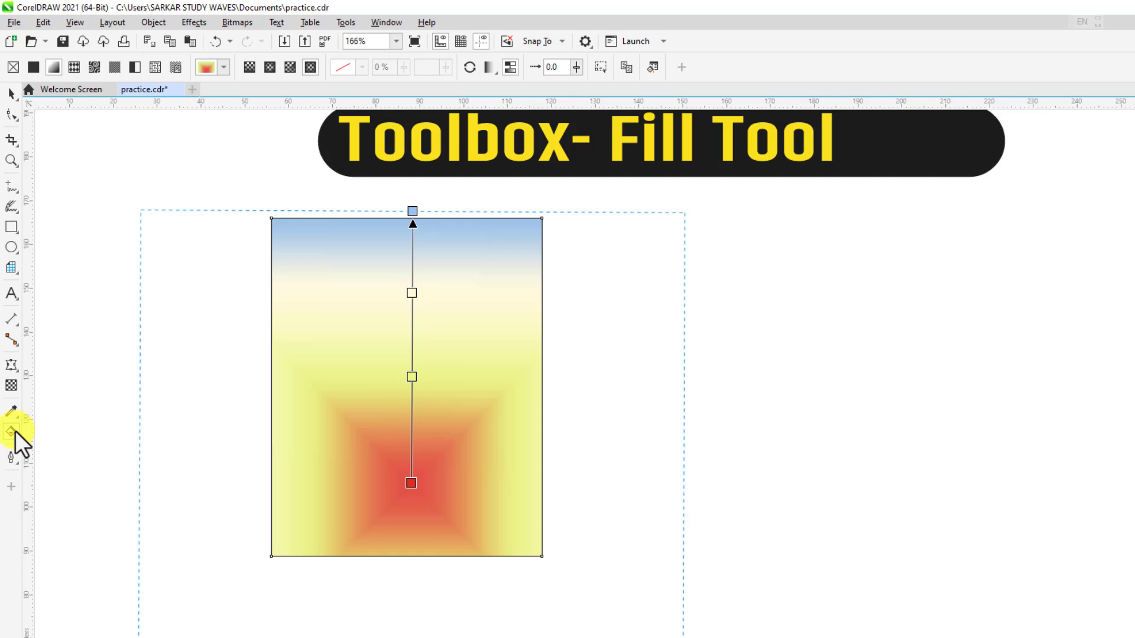
pyautogui.click(73, 66)
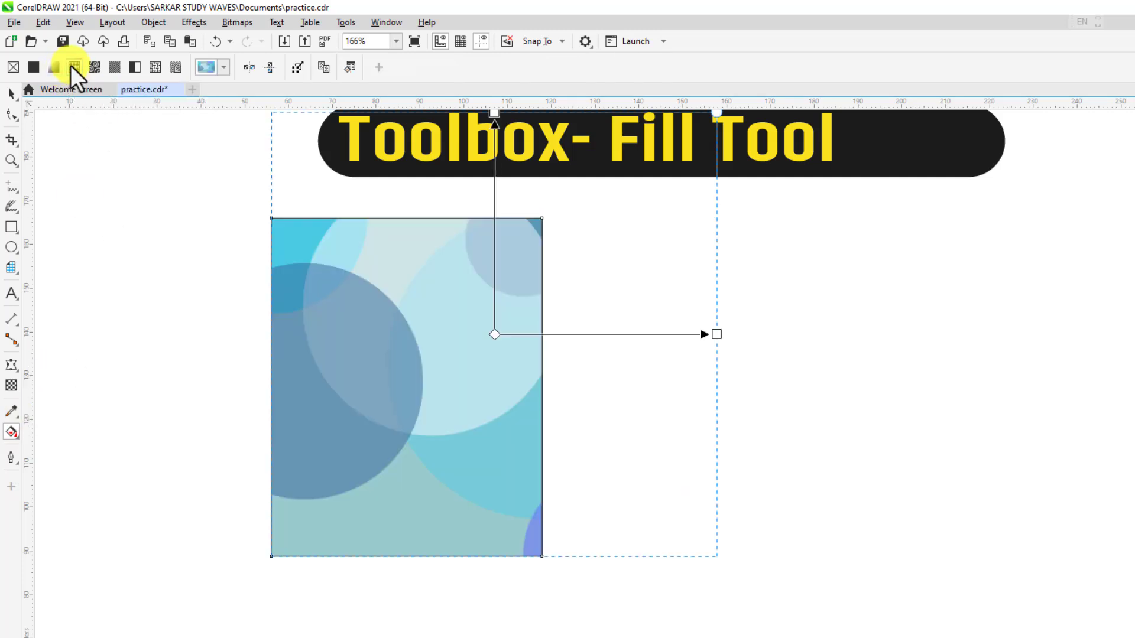
# Try the available vector patterns on the rectangle, choose the chain-link fence pattern, and shrink its tiles.
pyautogui.click(224, 67)
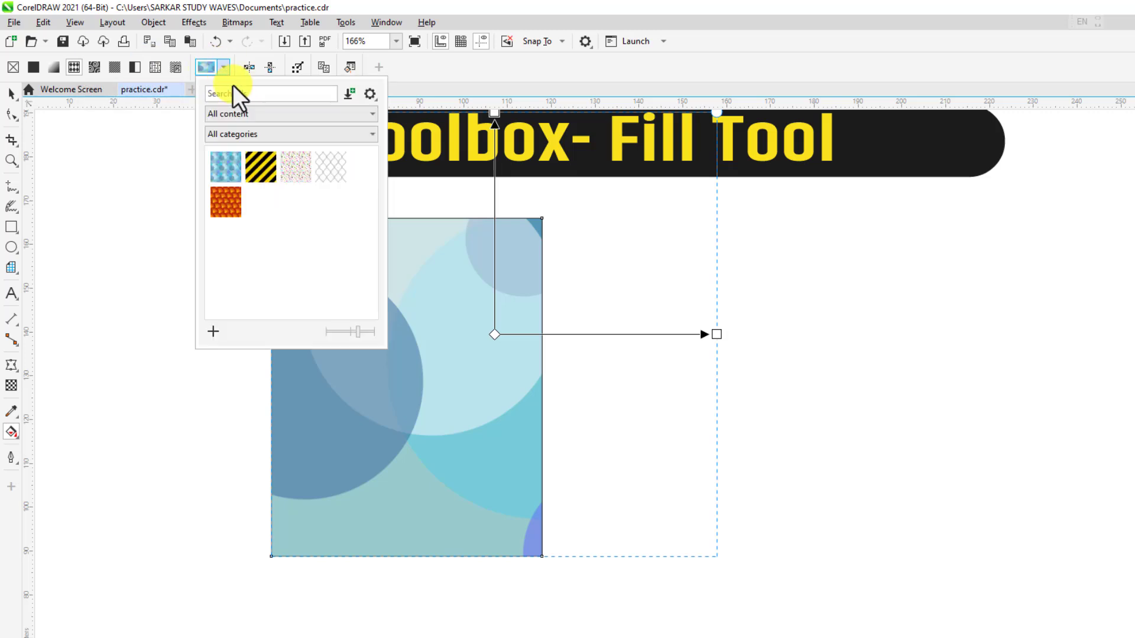
pyautogui.click(261, 175)
pyautogui.click(227, 169)
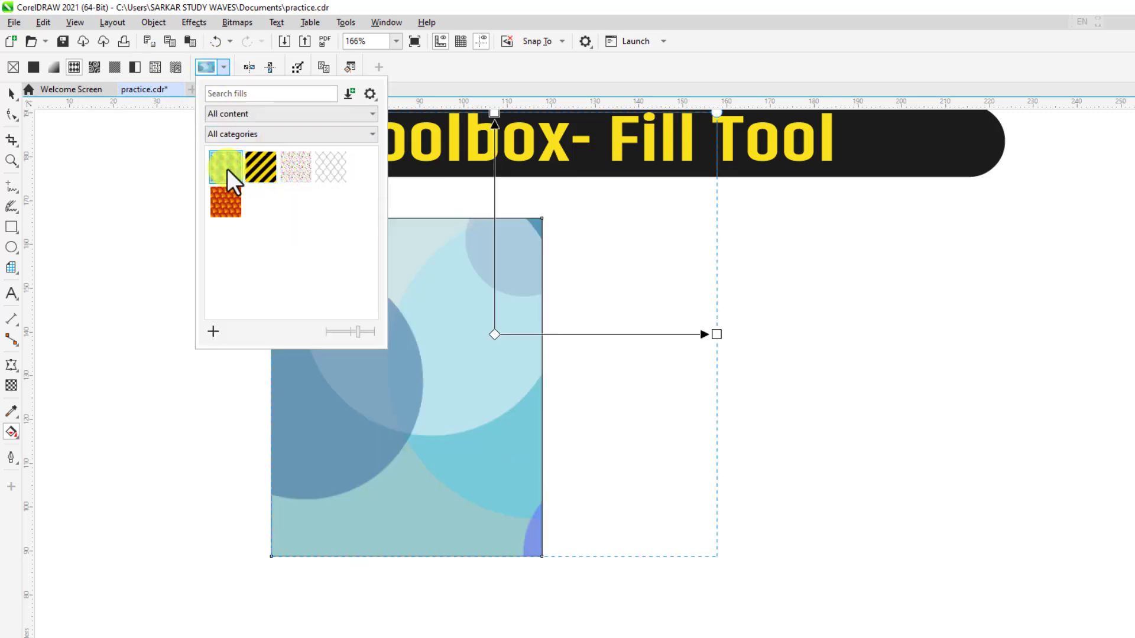
pyautogui.click(316, 172)
pyautogui.click(290, 172)
pyautogui.click(231, 201)
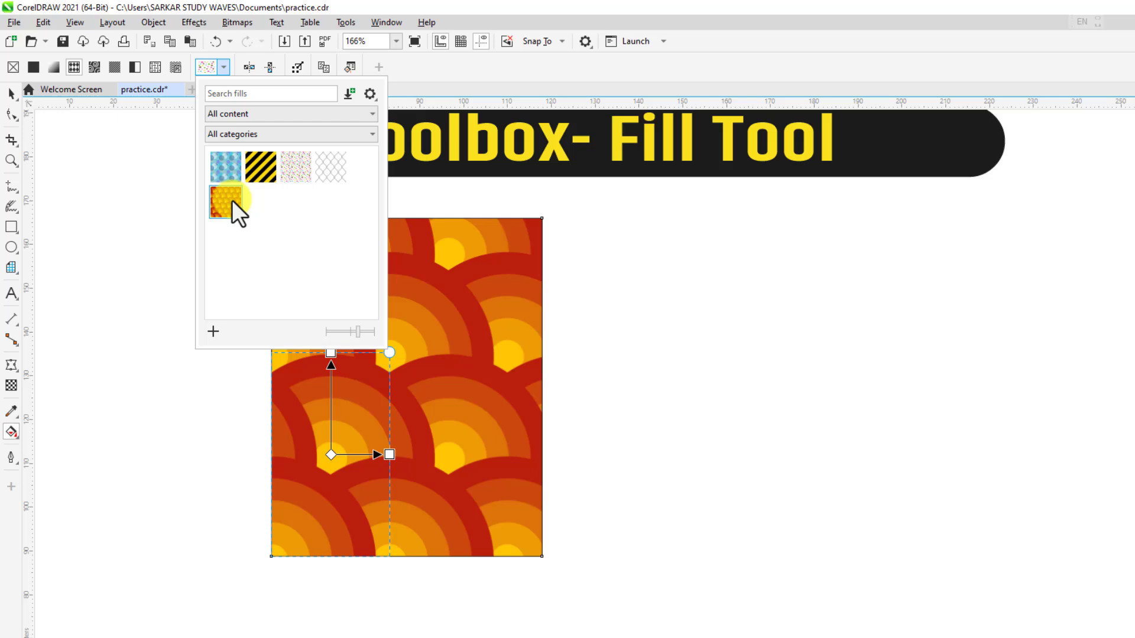
pyautogui.click(328, 171)
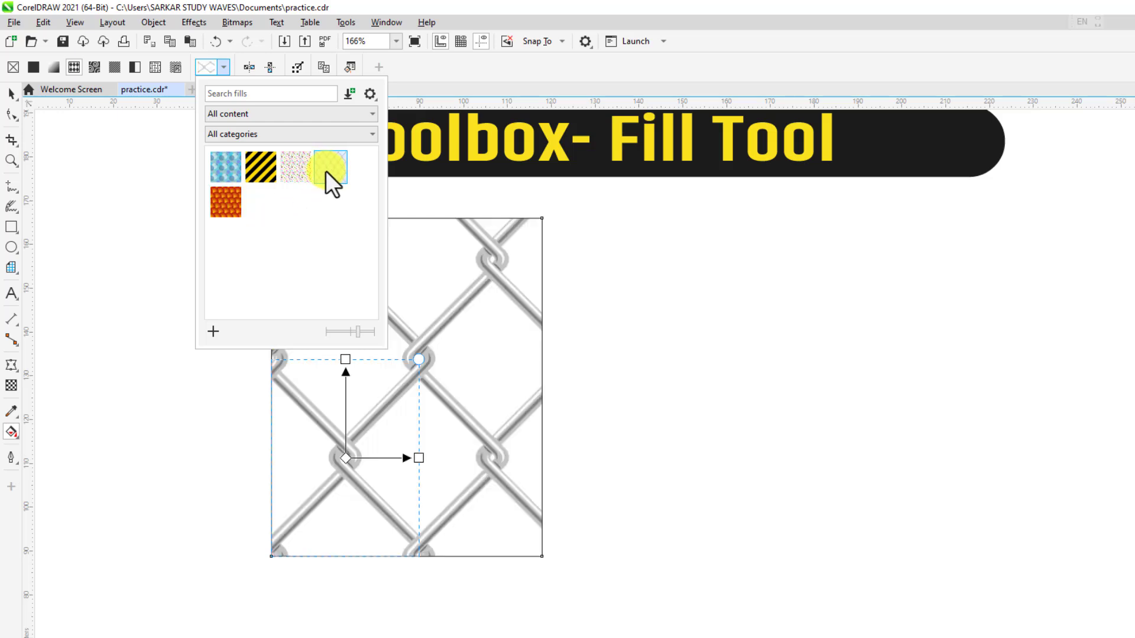
pyautogui.click(431, 379)
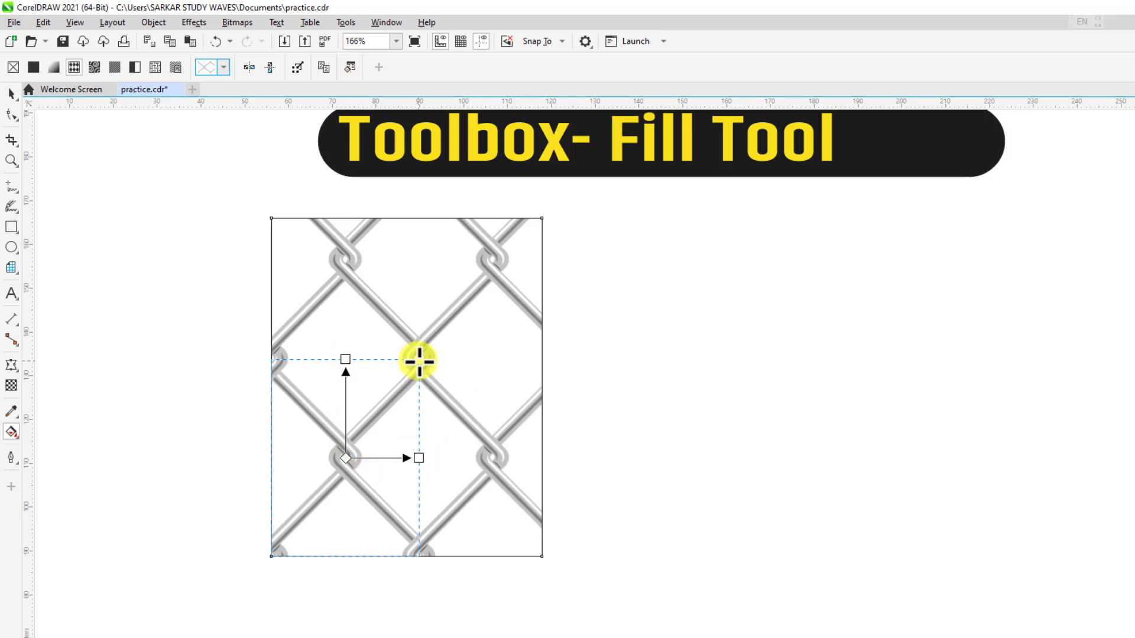
pyautogui.moveTo(418, 360); pyautogui.dragTo(368, 426)
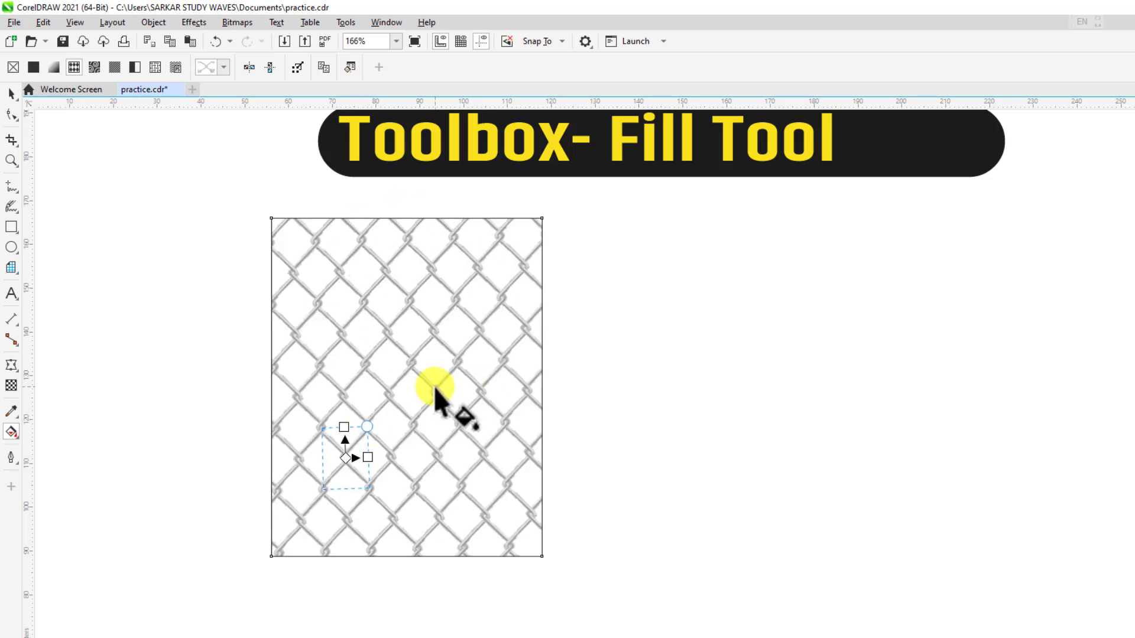
# Change the rectangle's vector pattern to the red and orange Sun Rise pattern and shrink its tiles.
pyautogui.click(224, 67)
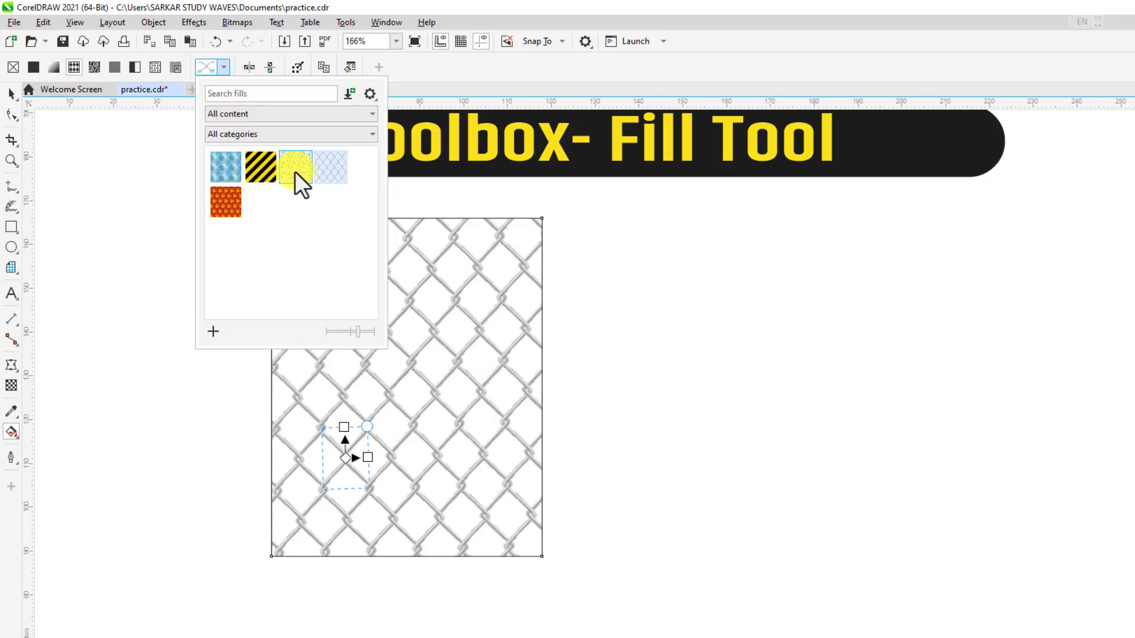
pyautogui.click(236, 202)
pyautogui.click(399, 358)
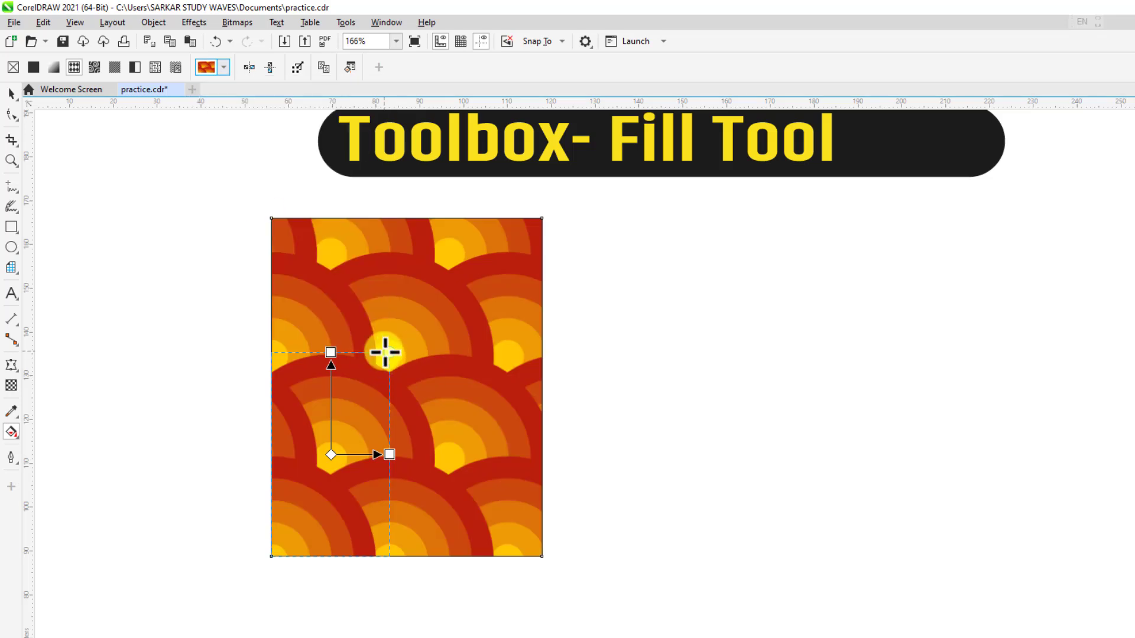
pyautogui.moveTo(384, 349); pyautogui.dragTo(349, 427)
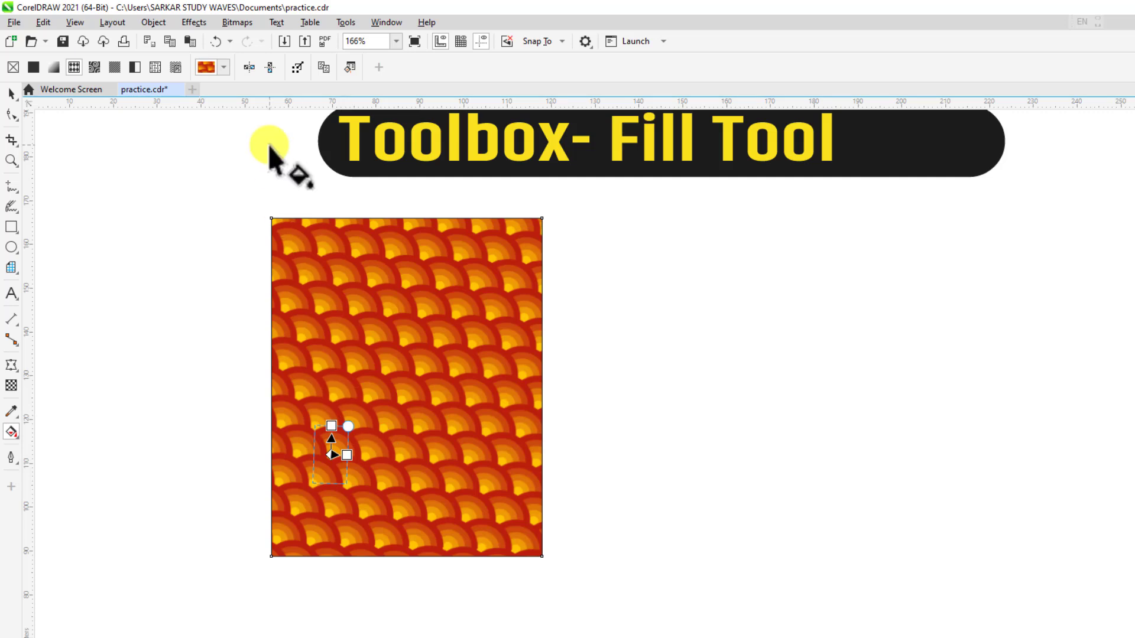
# Try mirroring the Sun Rise pattern tiles horizontally and vertically, and check the pattern's settings in Edit Fill.
pyautogui.click(254, 69)
pyautogui.click(278, 70)
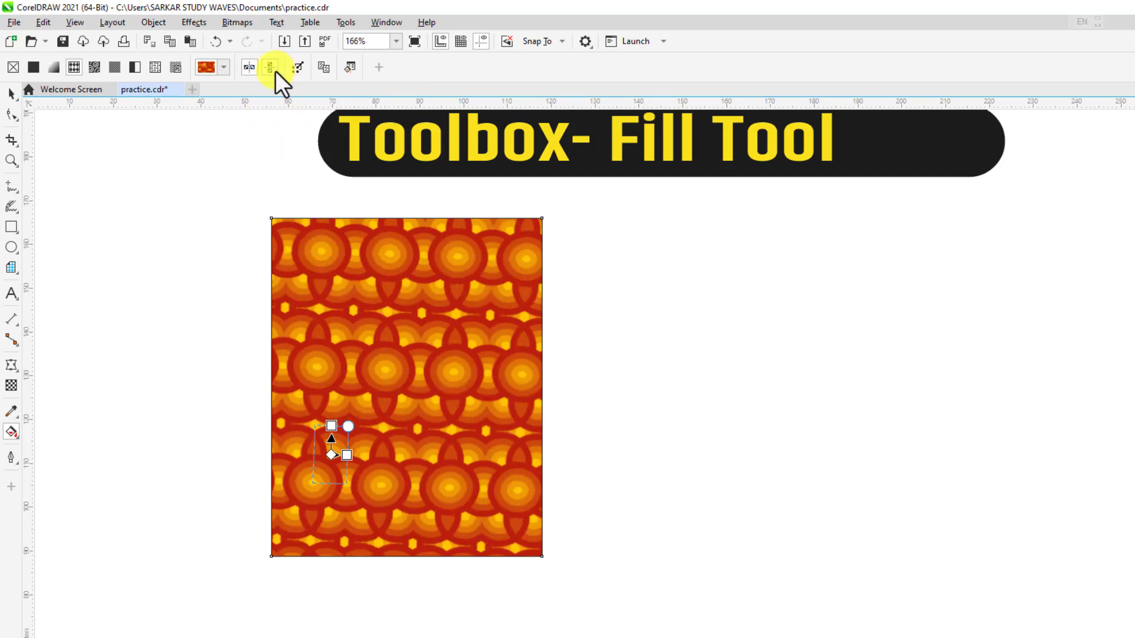
pyautogui.click(254, 67)
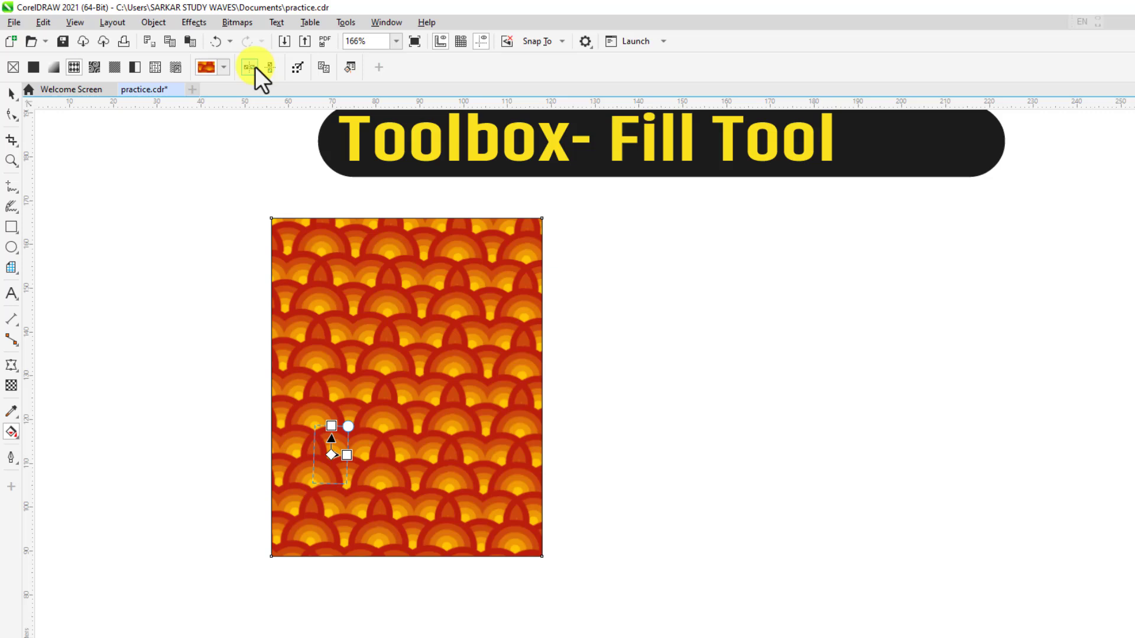
pyautogui.click(294, 69)
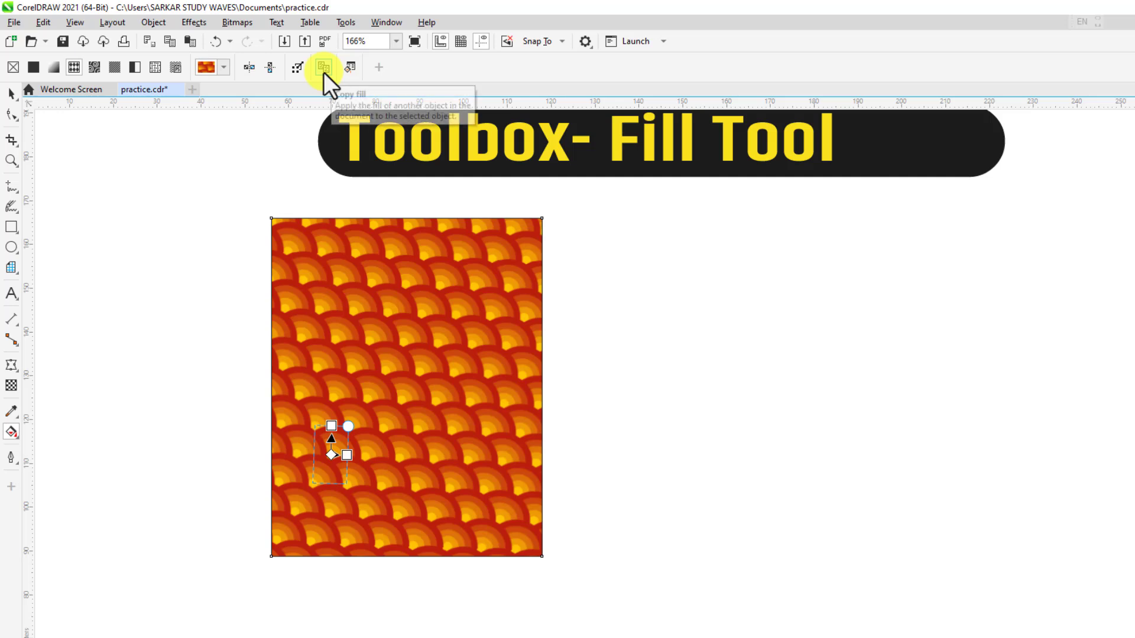
pyautogui.click(350, 67)
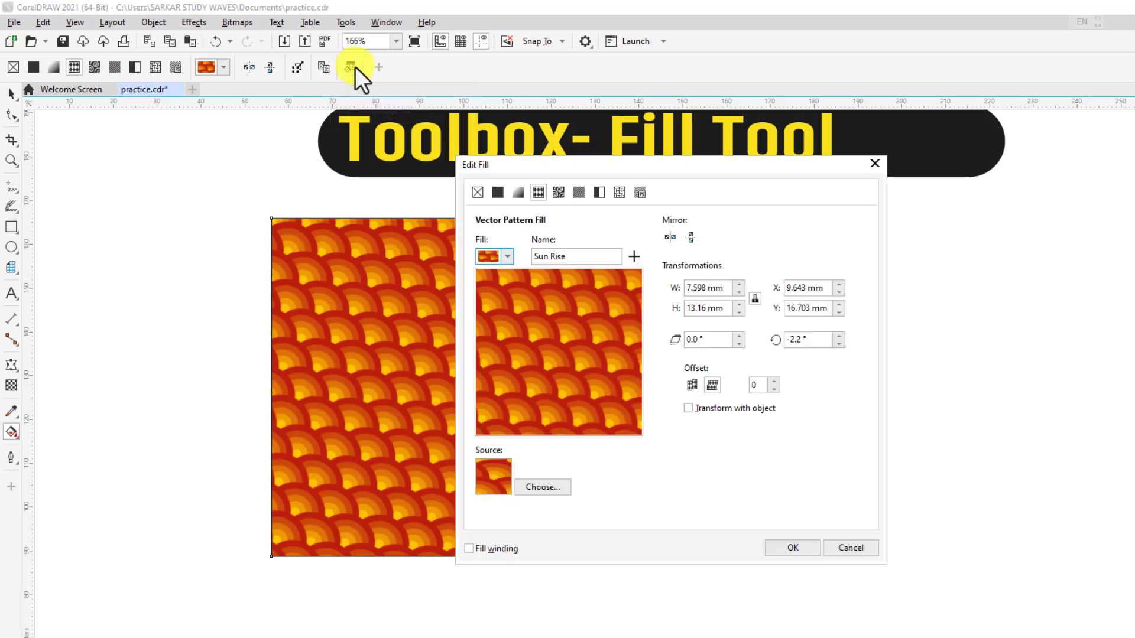
pyautogui.click(864, 553)
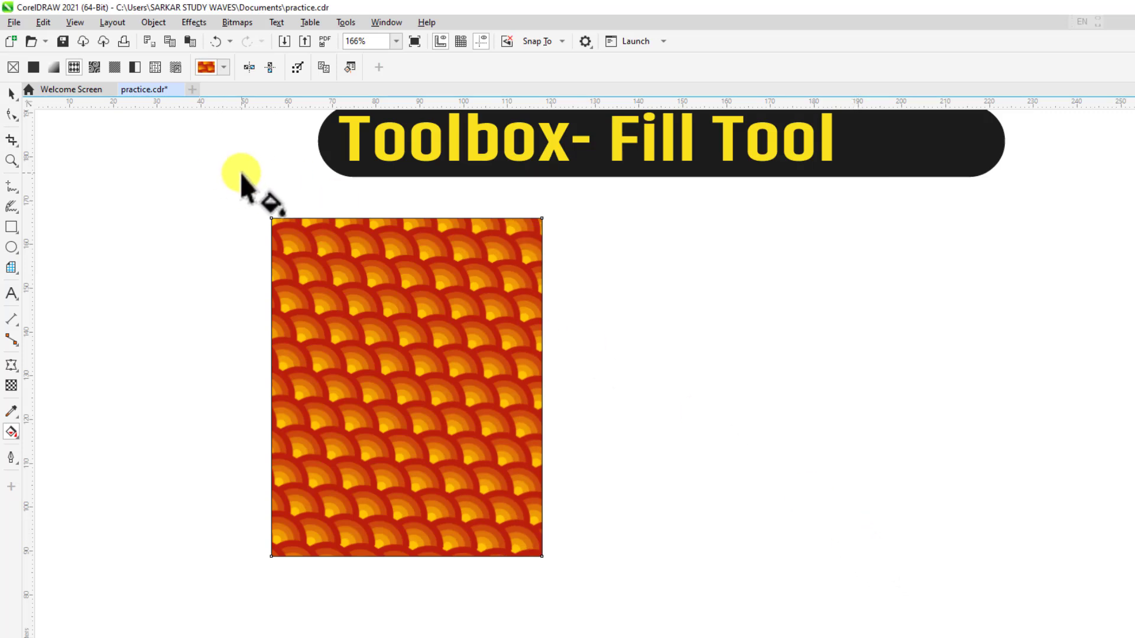
# Fill the rectangle with the green foliage bitmap pattern, and scale and rotate its tiles.
pyautogui.click(94, 67)
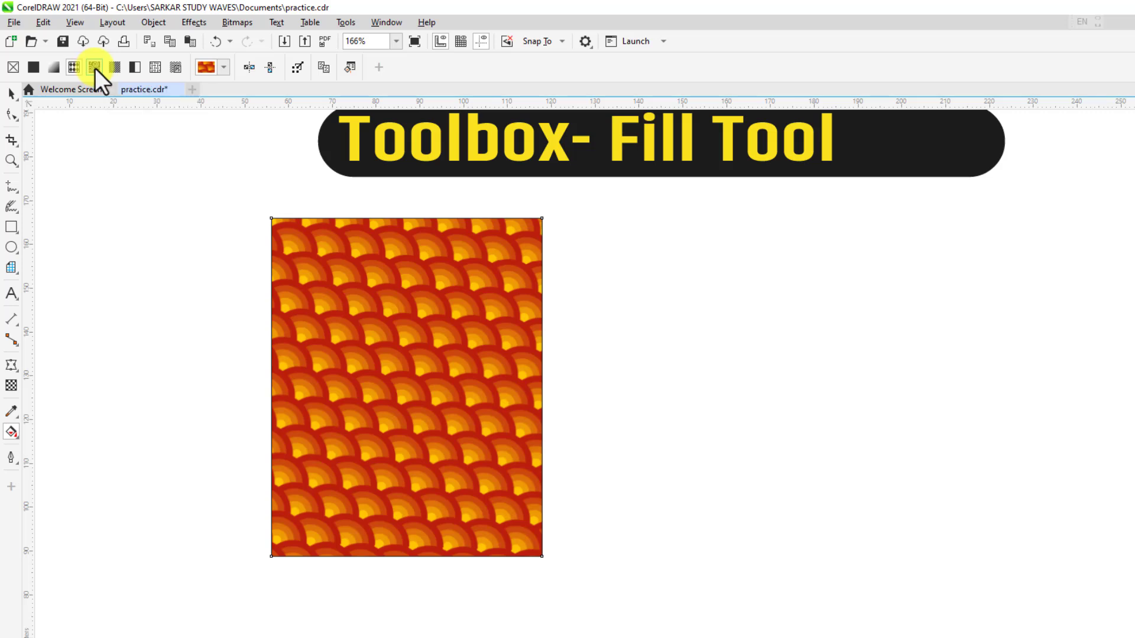
pyautogui.click(225, 68)
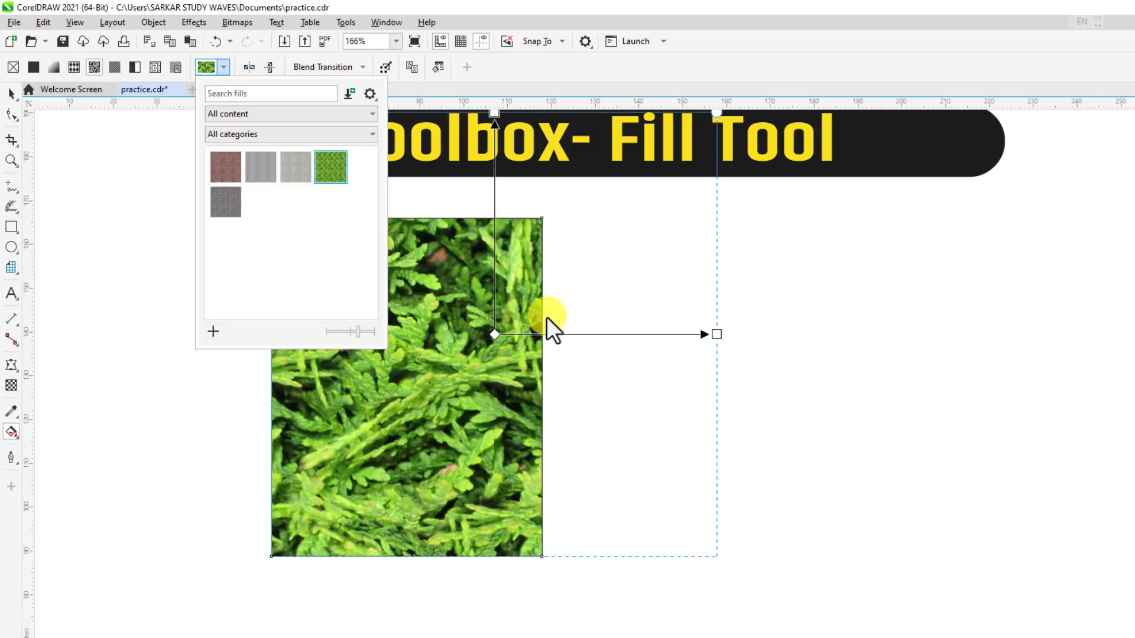
pyautogui.click(716, 115)
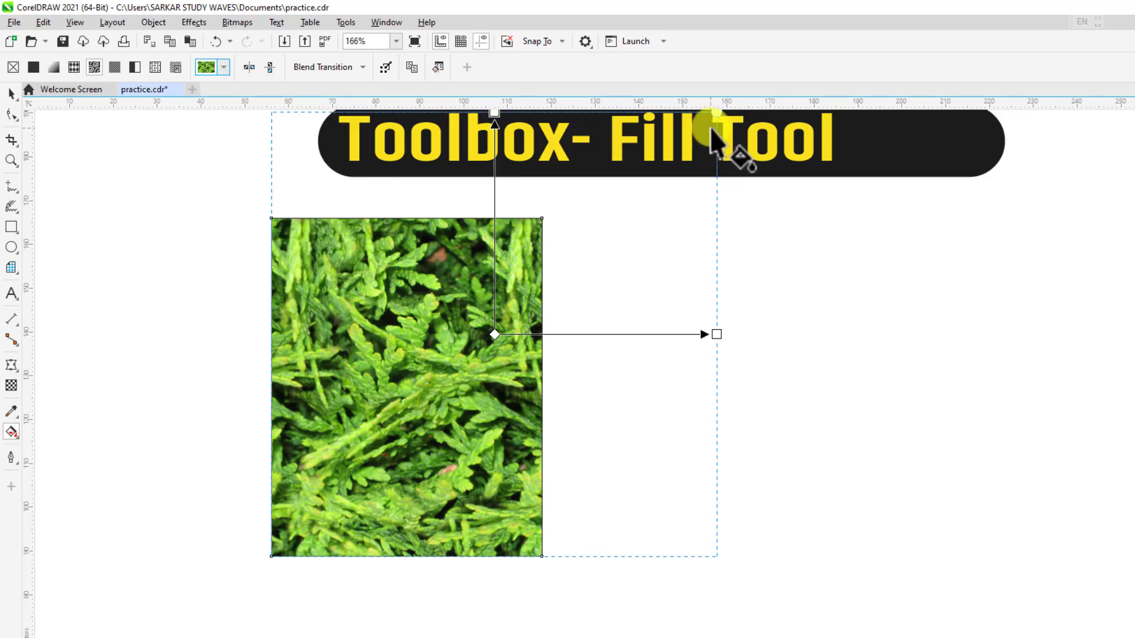
pyautogui.moveTo(716, 114); pyautogui.dragTo(562, 247)
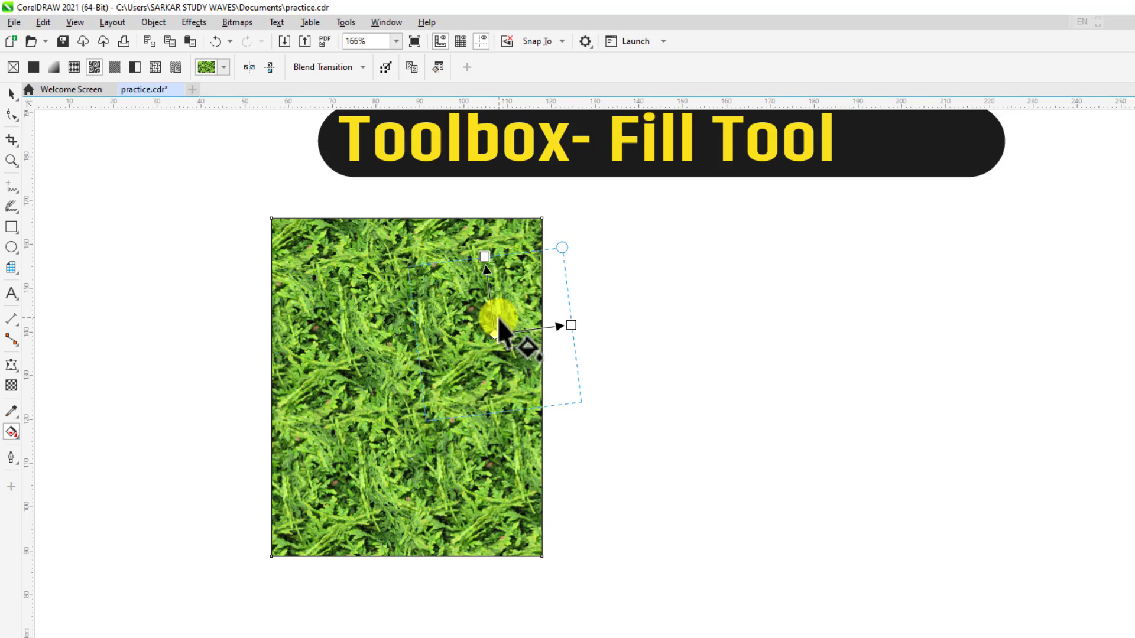
pyautogui.moveTo(498, 318); pyautogui.dragTo(381, 358)
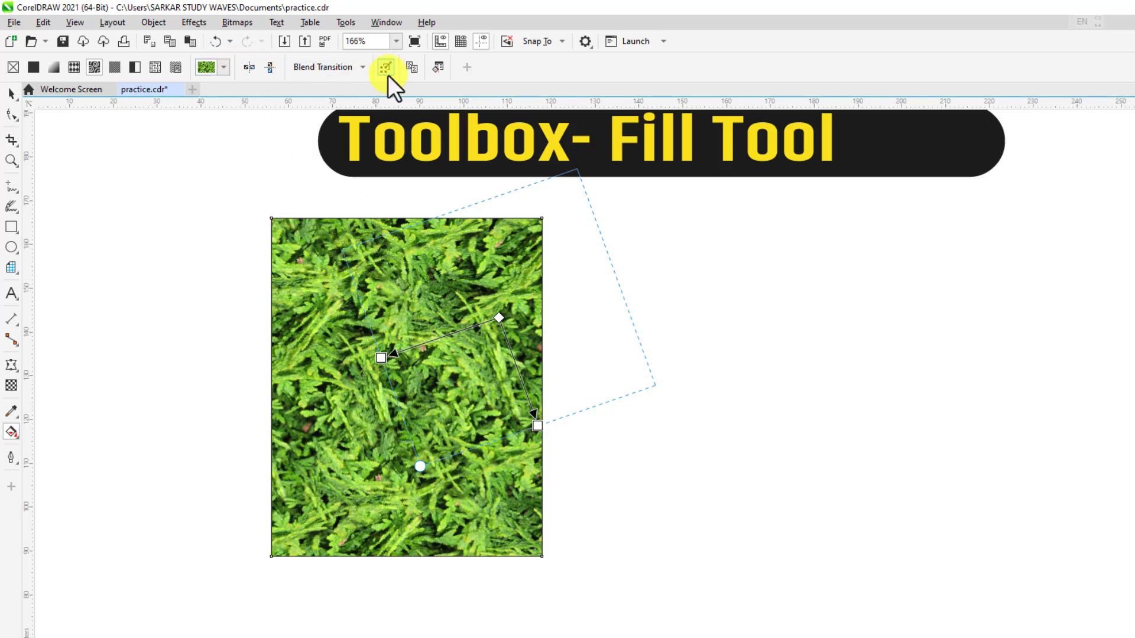
pyautogui.click(354, 70)
pyautogui.click(833, 395)
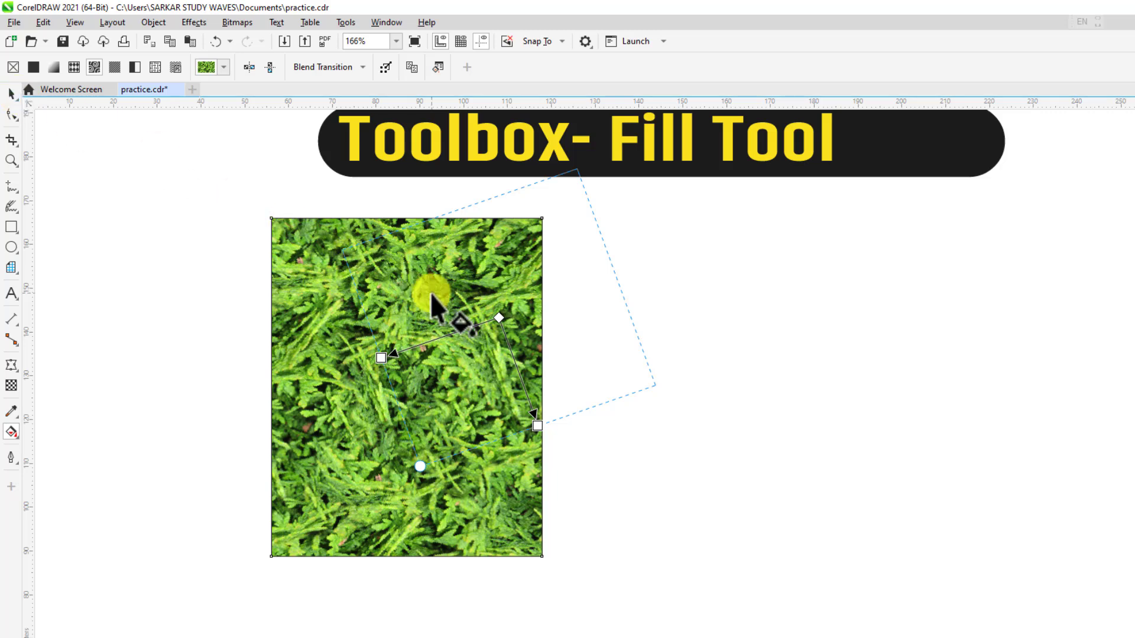
# Try the diagonal line hatch fill on the rectangle, and replace it with a two-color dot pattern with much smaller tiles.
pyautogui.click(116, 68)
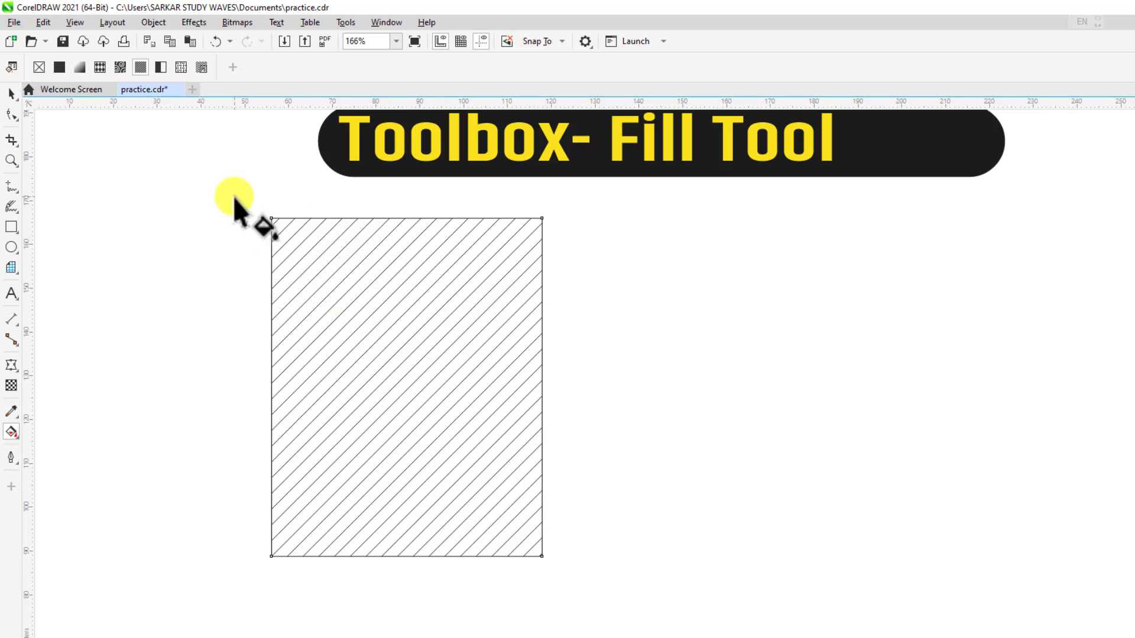
pyautogui.click(162, 69)
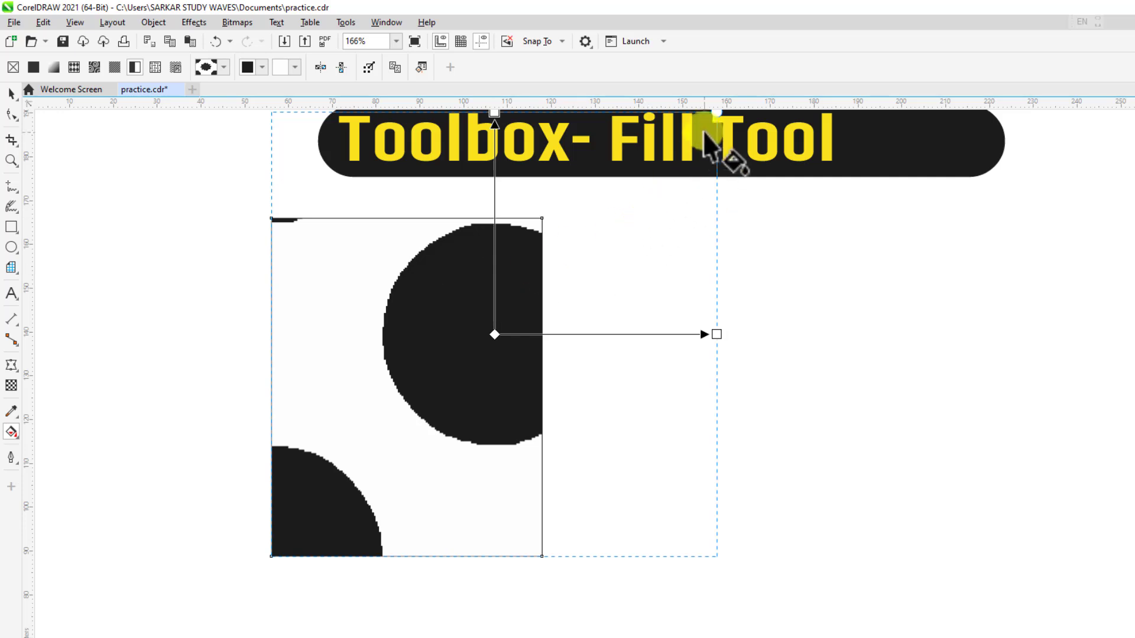
pyautogui.moveTo(716, 112); pyautogui.dragTo(568, 249)
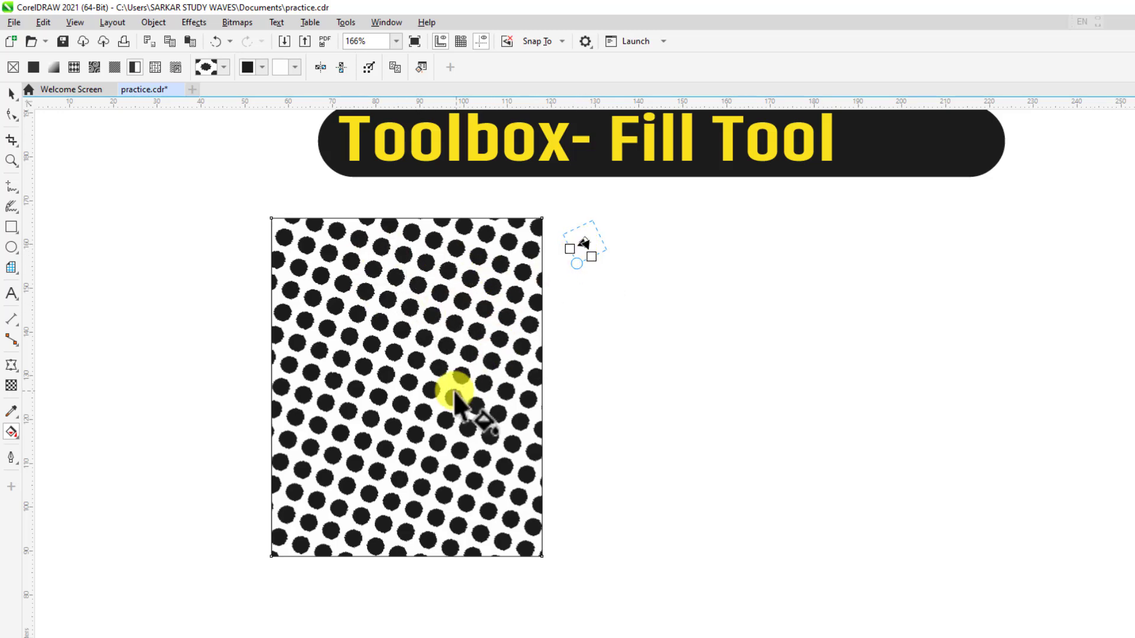
# Set the dot pattern's front color to orange and its background color to pale cream.
pyautogui.click(263, 68)
pyautogui.click(296, 173)
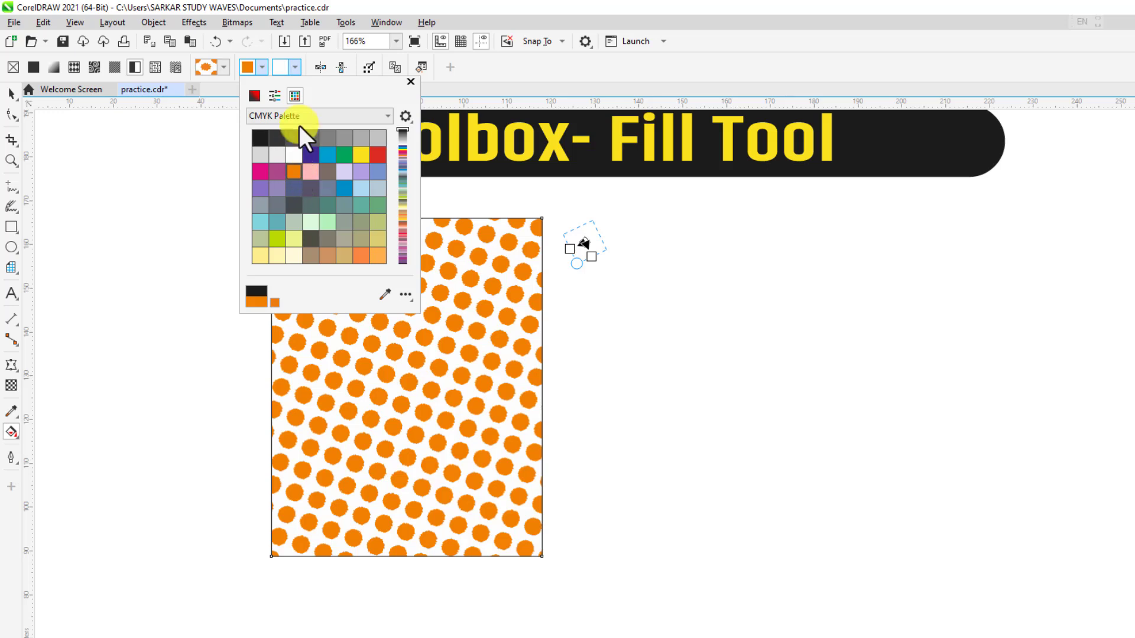
pyautogui.click(299, 70)
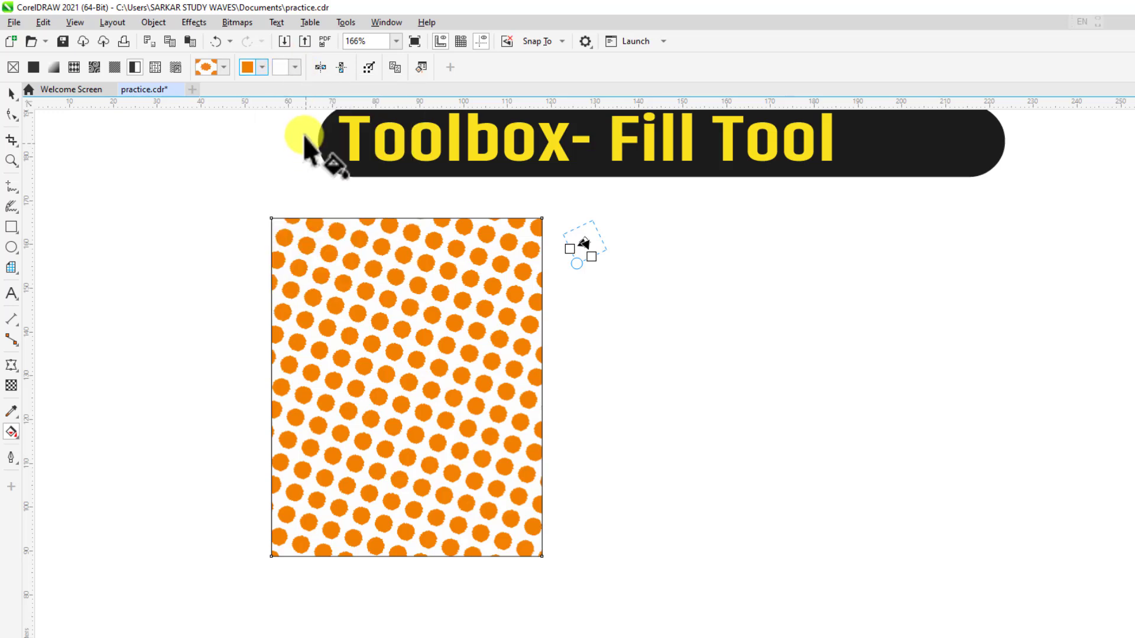
pyautogui.click(295, 68)
pyautogui.click(327, 254)
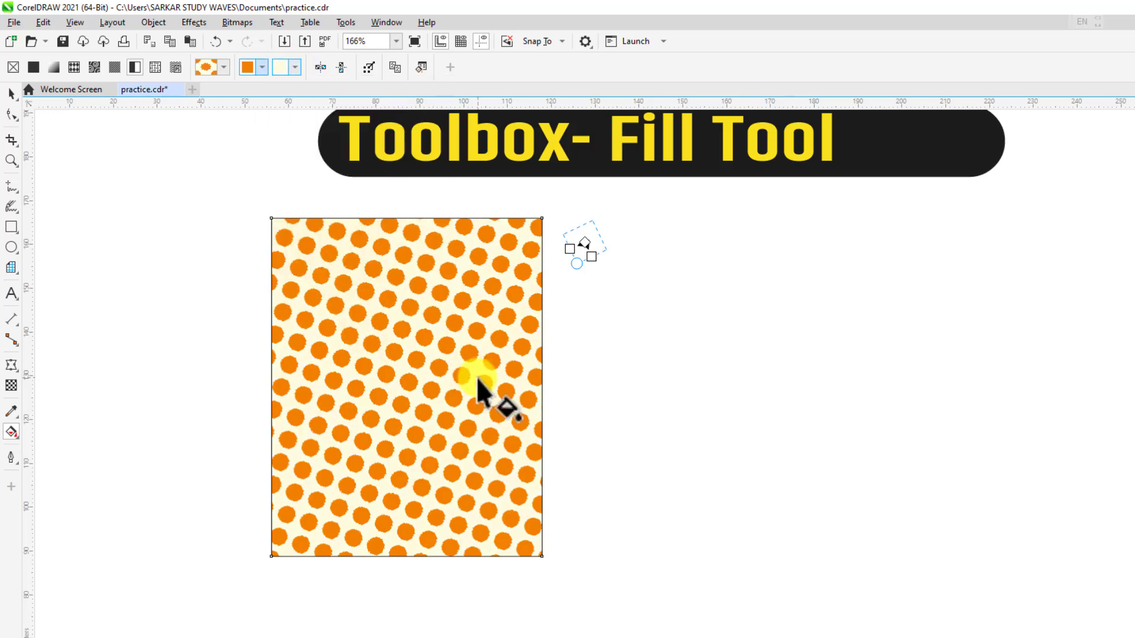
# Try a purple-and-white marbled texture fill from the Samples library on the rectangle, and shrink its tiles.
pyautogui.click(157, 69)
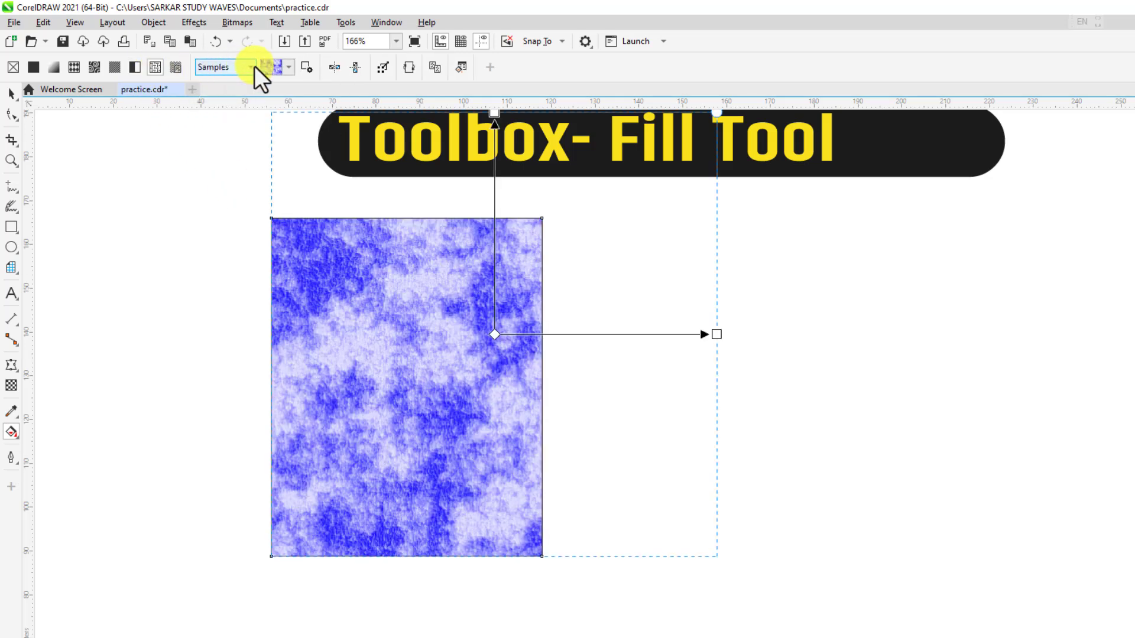
pyautogui.click(288, 65)
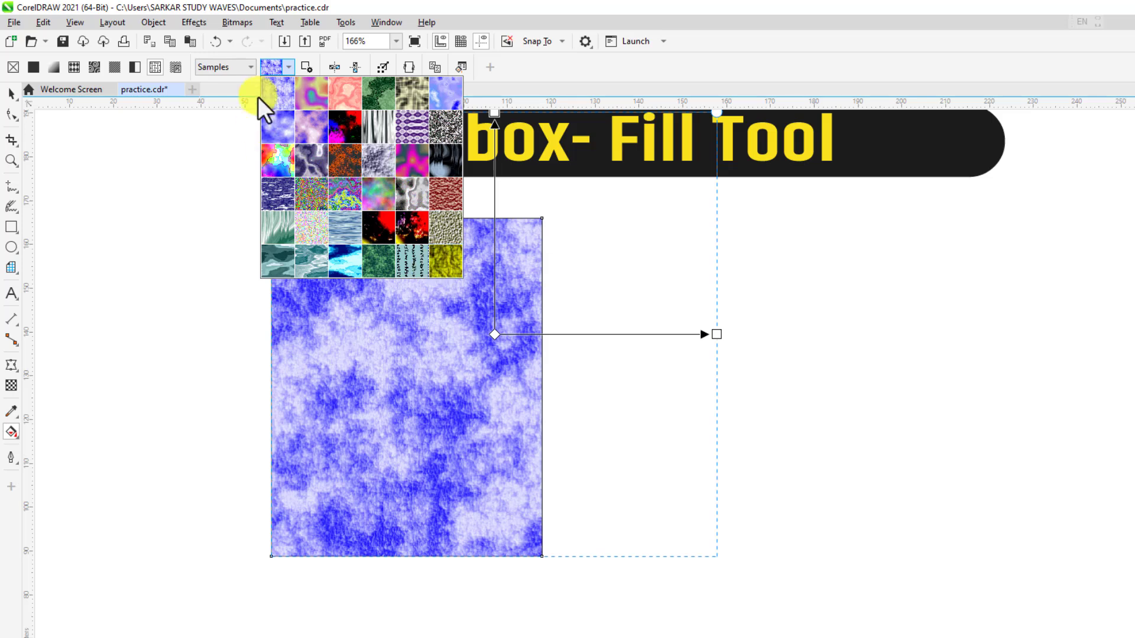
pyautogui.click(253, 68)
pyautogui.click(250, 67)
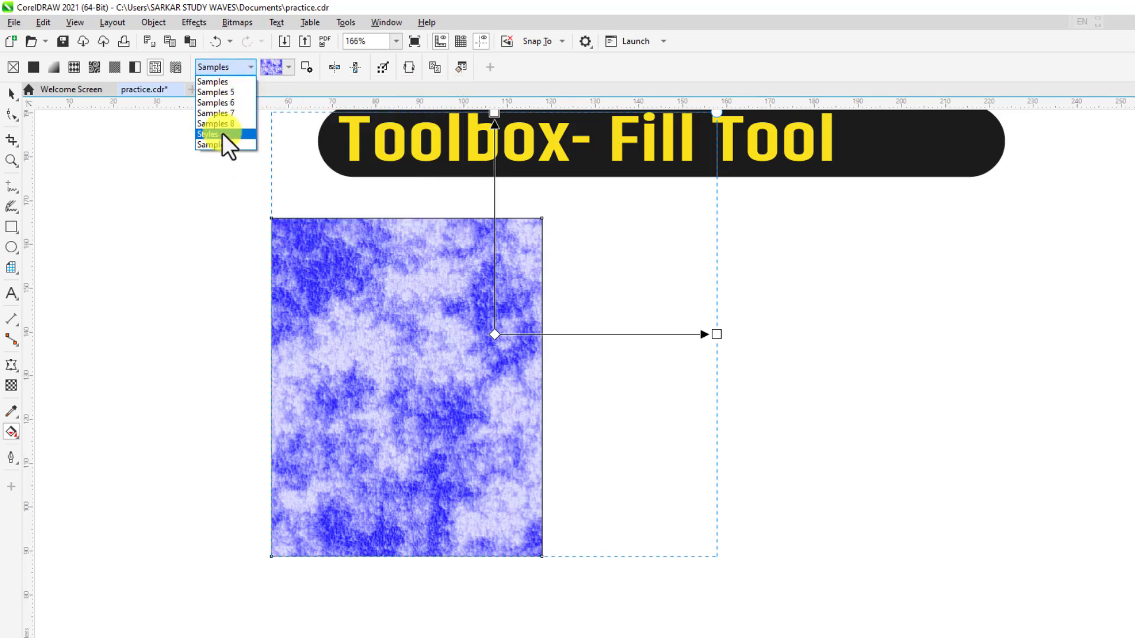
pyautogui.click(288, 68)
pyautogui.click(289, 69)
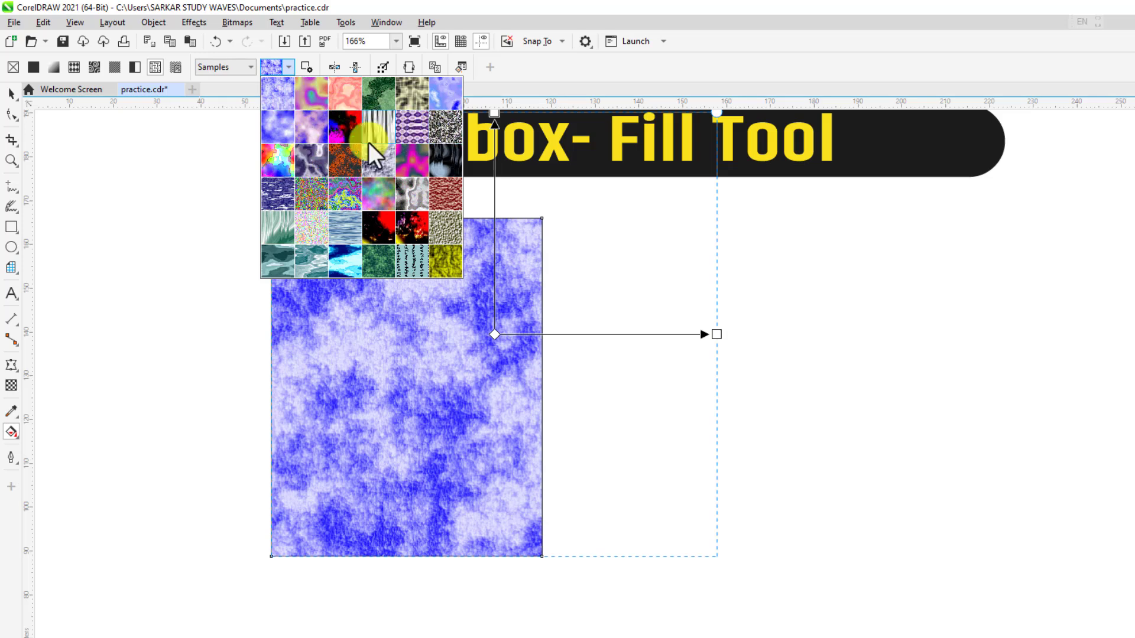
pyautogui.click(305, 162)
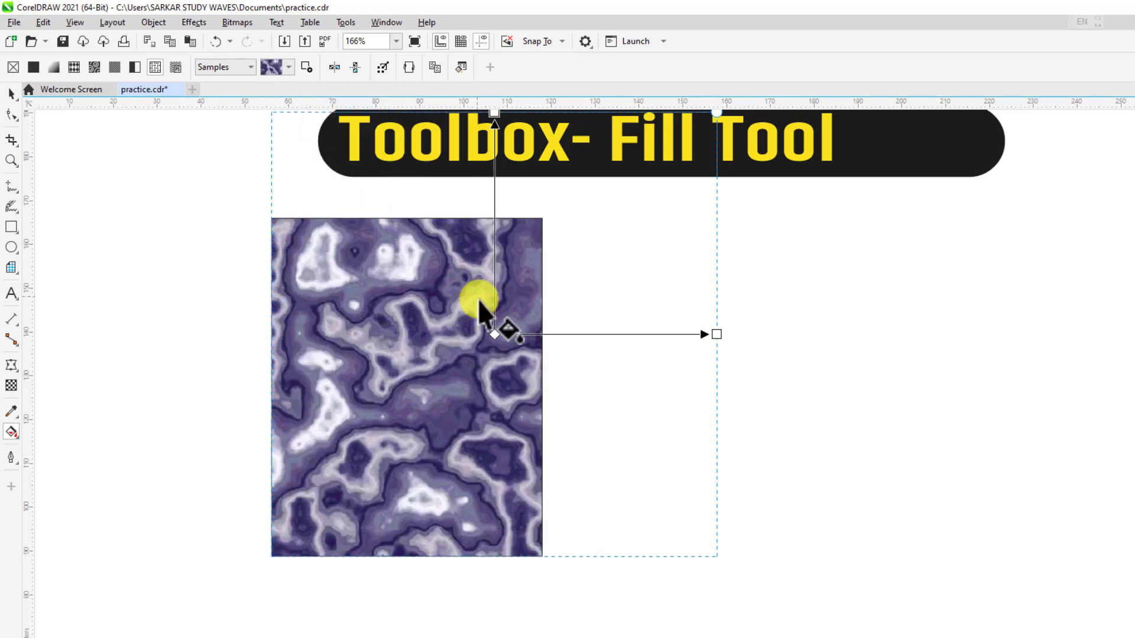
pyautogui.moveTo(714, 114); pyautogui.dragTo(578, 250)
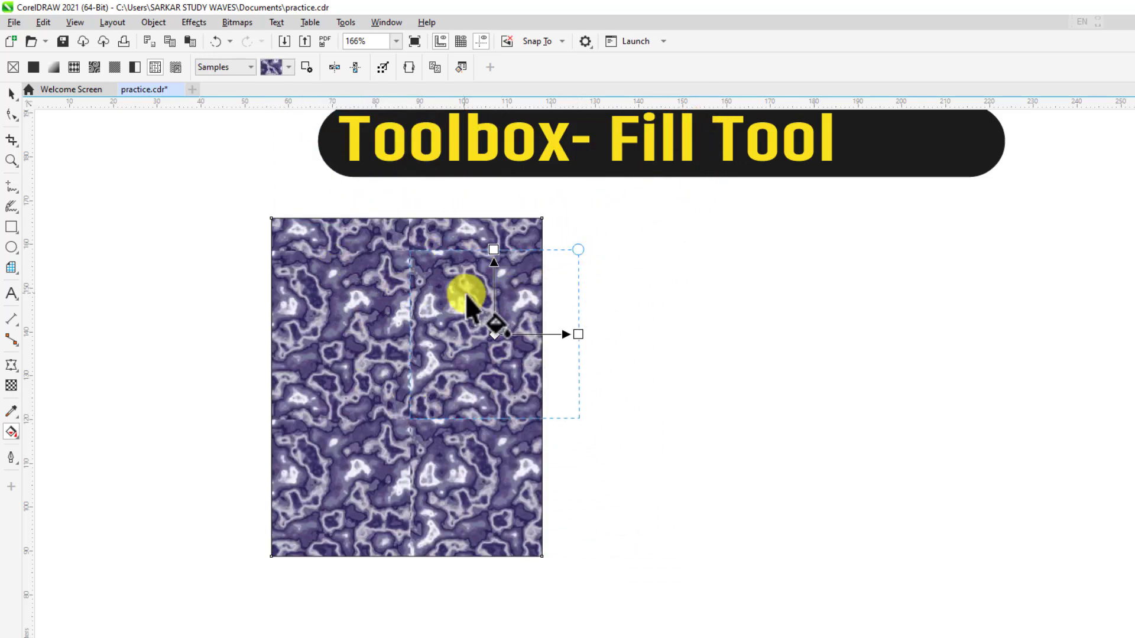
# Switch the rectangle to a PostScript fill and try the Honeycomb, DNA and Denim patterns.
pyautogui.click(178, 69)
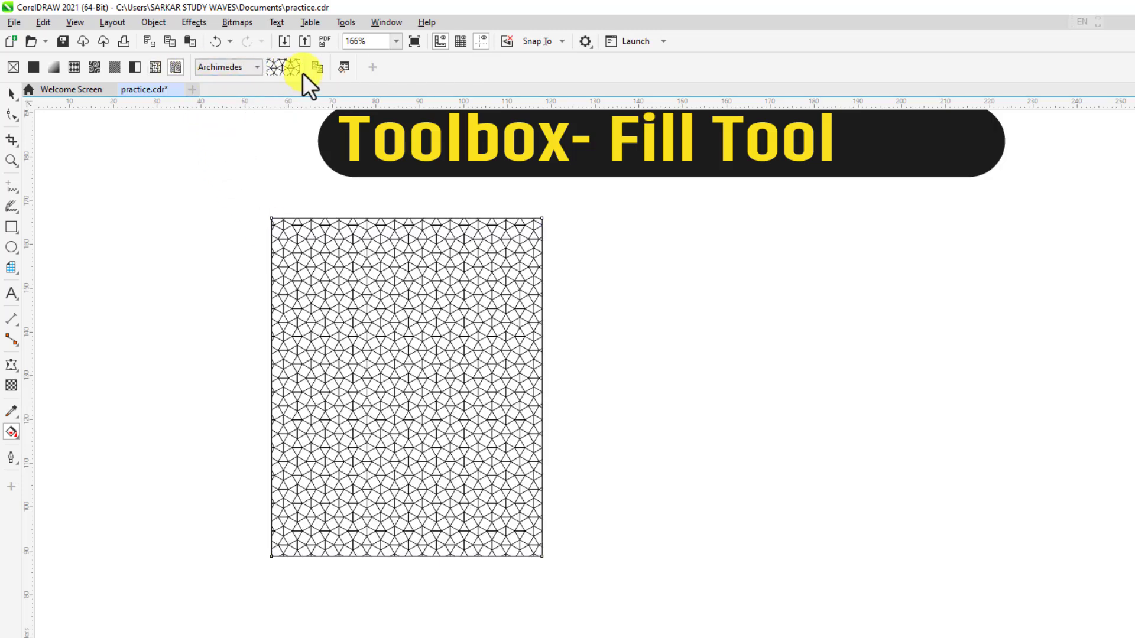
pyautogui.click(256, 70)
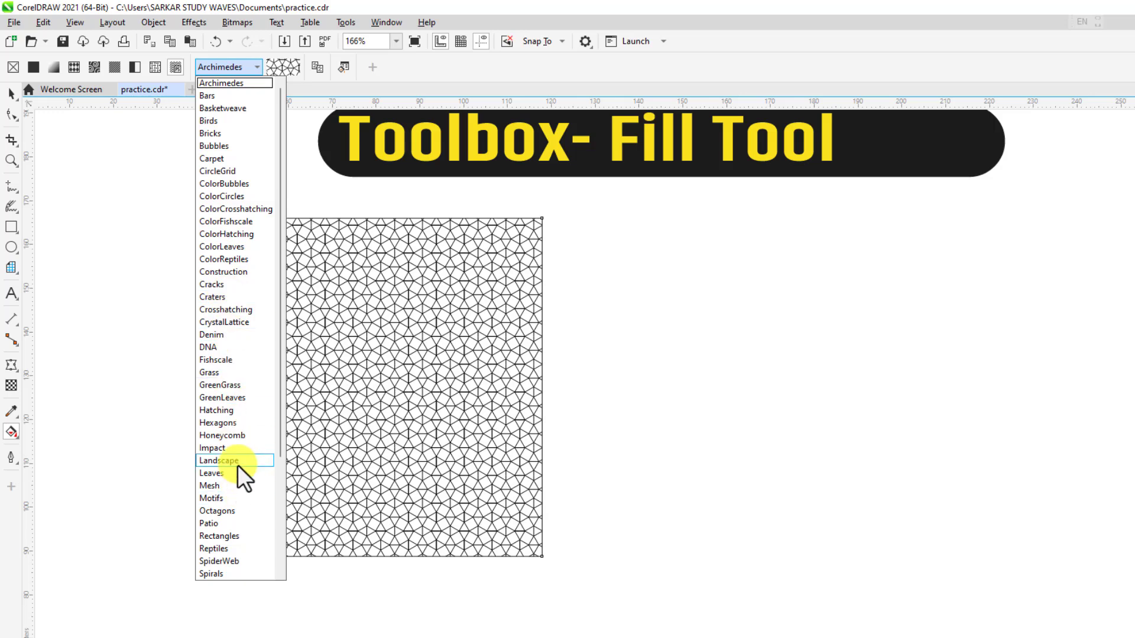
pyautogui.click(233, 437)
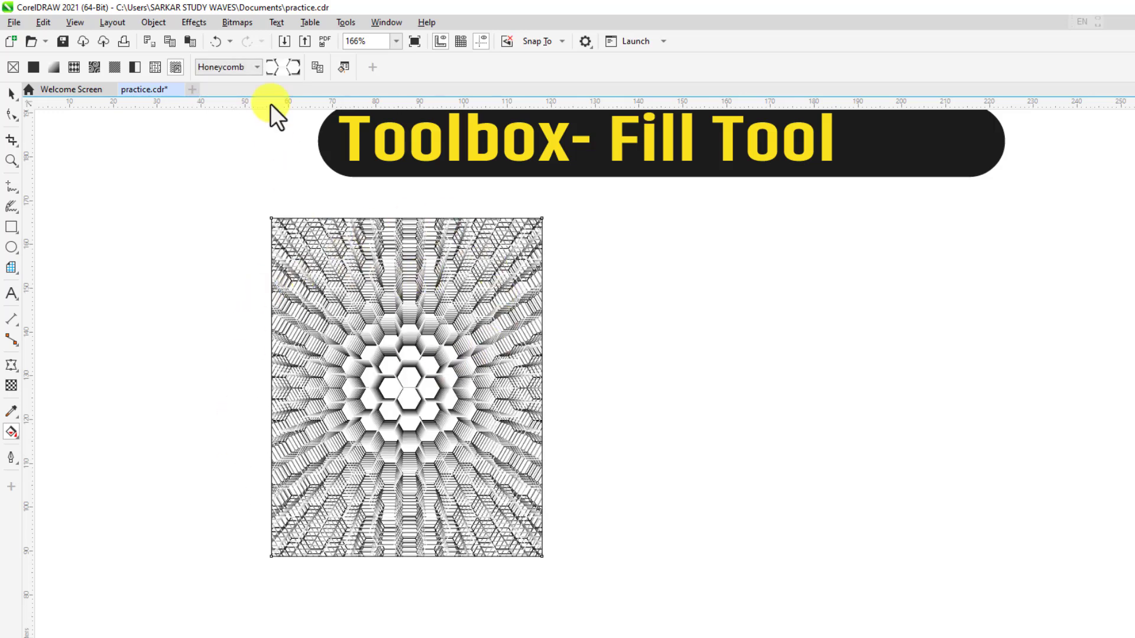
pyautogui.click(258, 67)
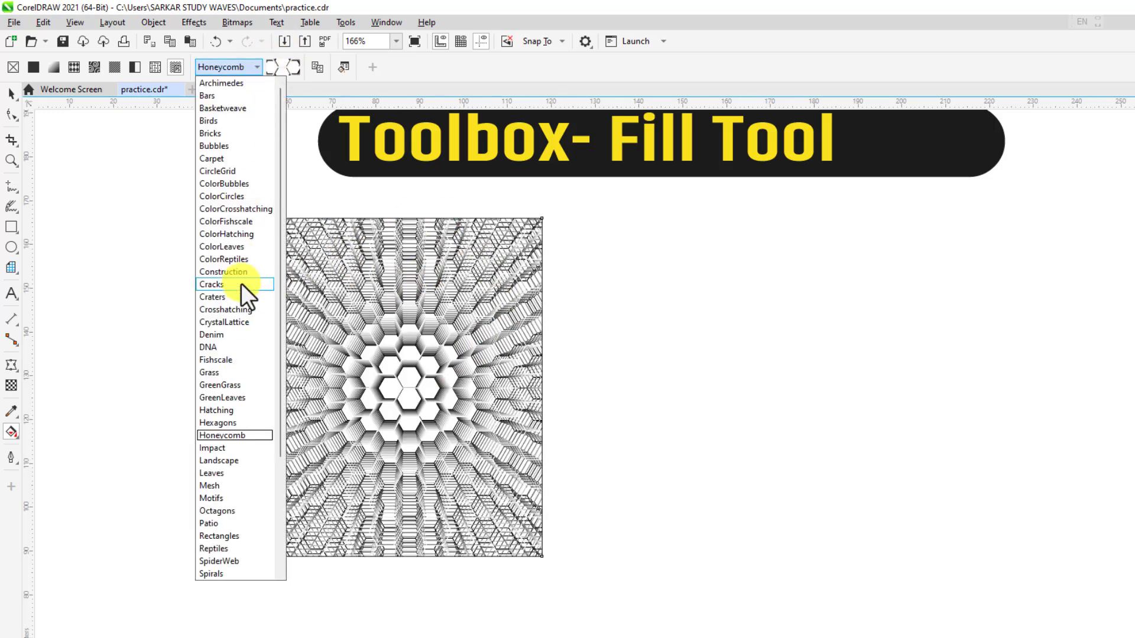
pyautogui.click(240, 347)
pyautogui.click(257, 67)
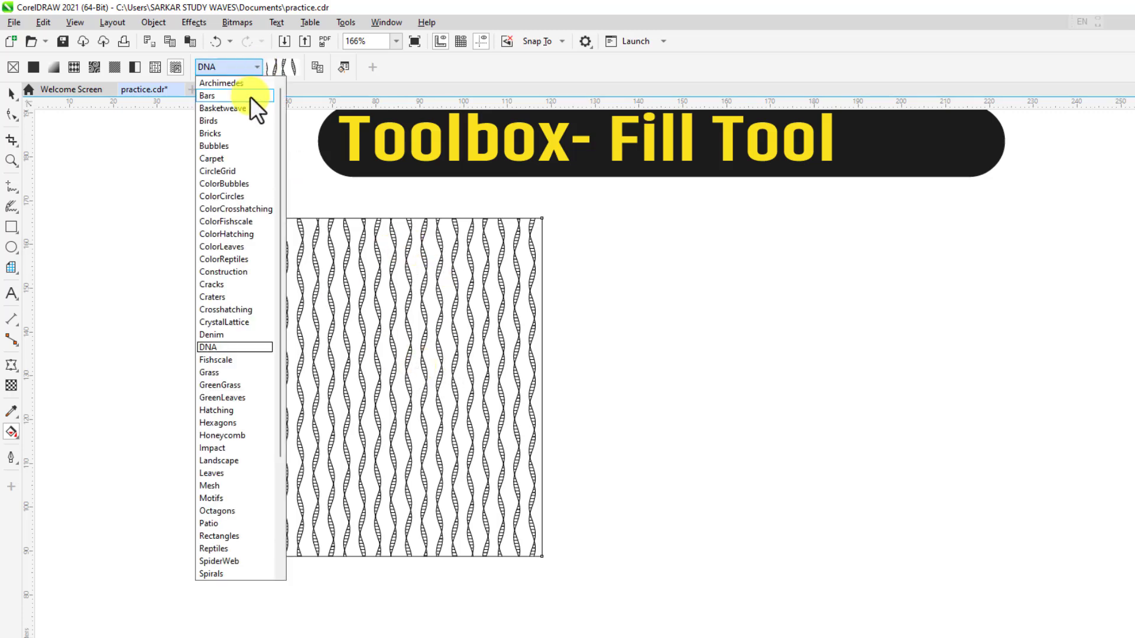
pyautogui.click(225, 333)
# Set the rectangle's PostScript fill to the Motifs pattern.
pyautogui.click(259, 68)
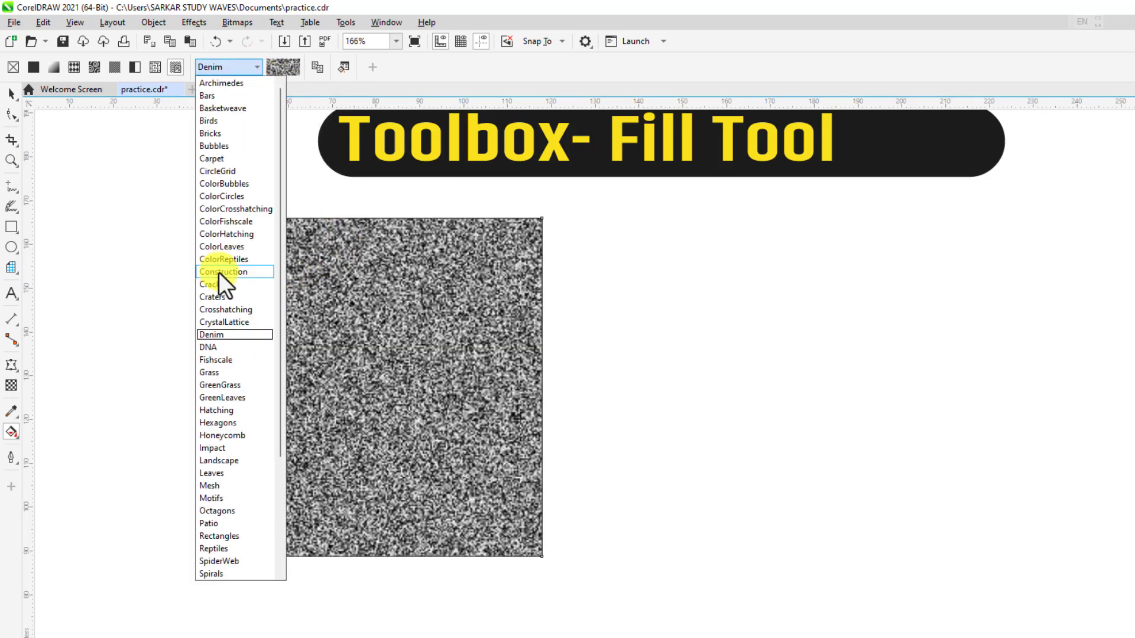
pyautogui.click(228, 500)
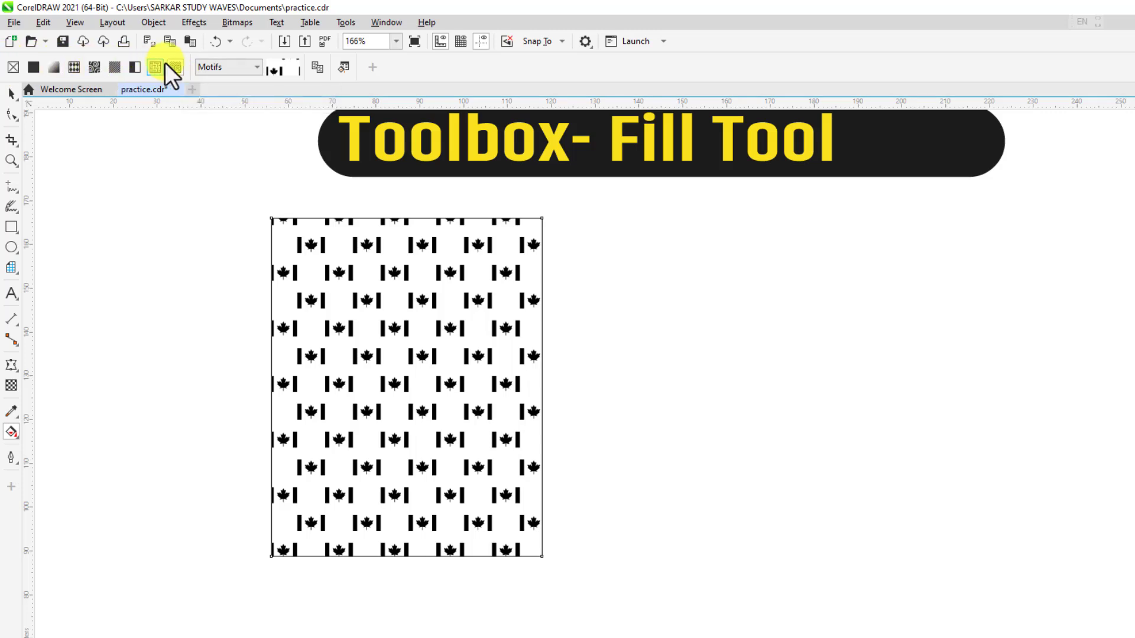
pyautogui.scroll(-2, 487, 343)
pyautogui.scroll(3, 490, 337)
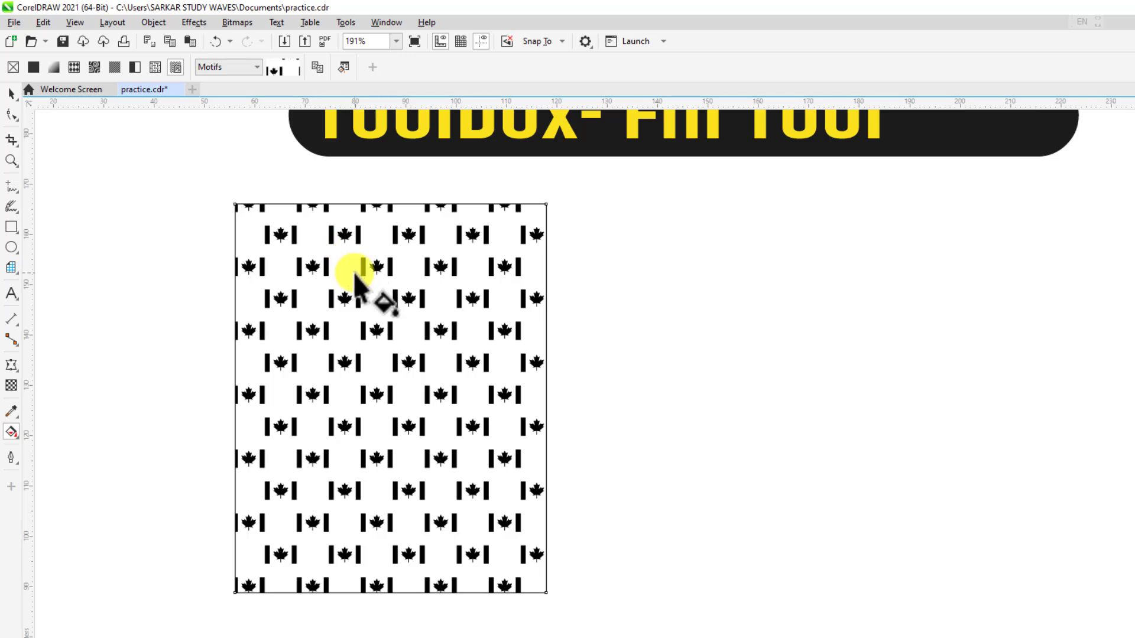
# Add the text "Chhindwara" beside the rectangle and set its font to Khand.
pyautogui.click(11, 293)
pyautogui.click(665, 300)
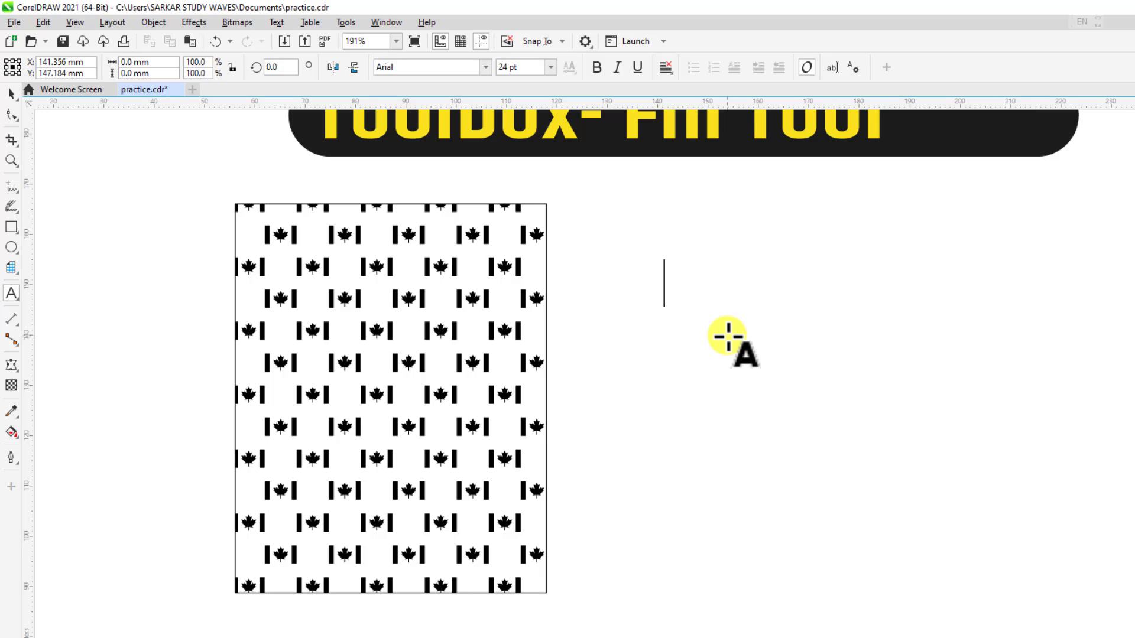
pyautogui.write('Chhindwara')
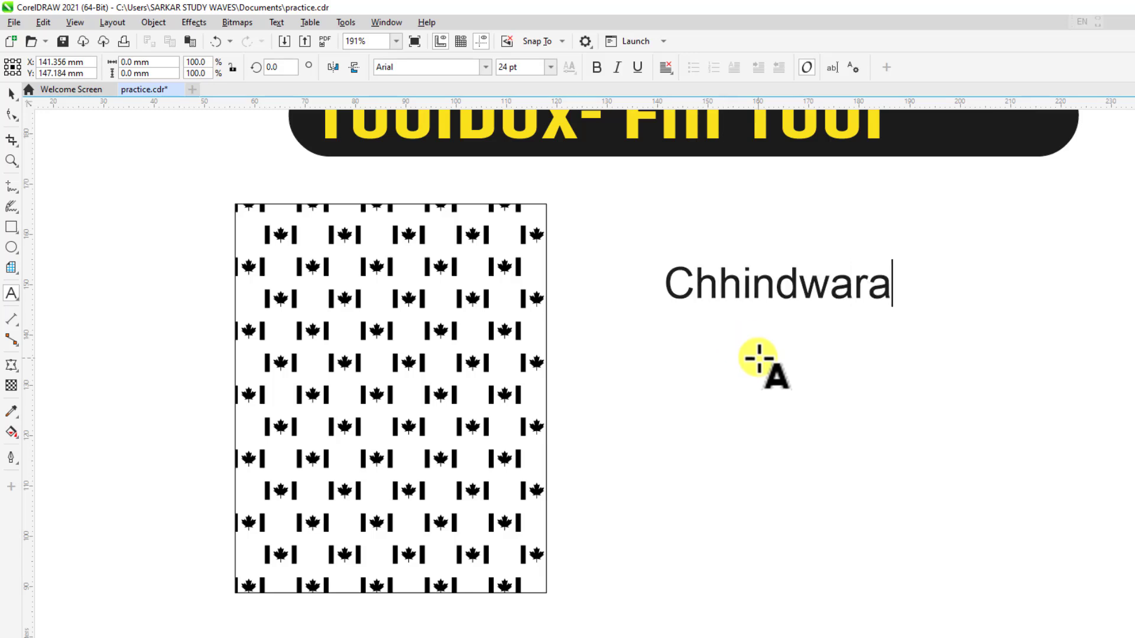
pyautogui.hotkey('ctrl', 'a')
pyautogui.click(400, 67)
pyautogui.write('Kh')
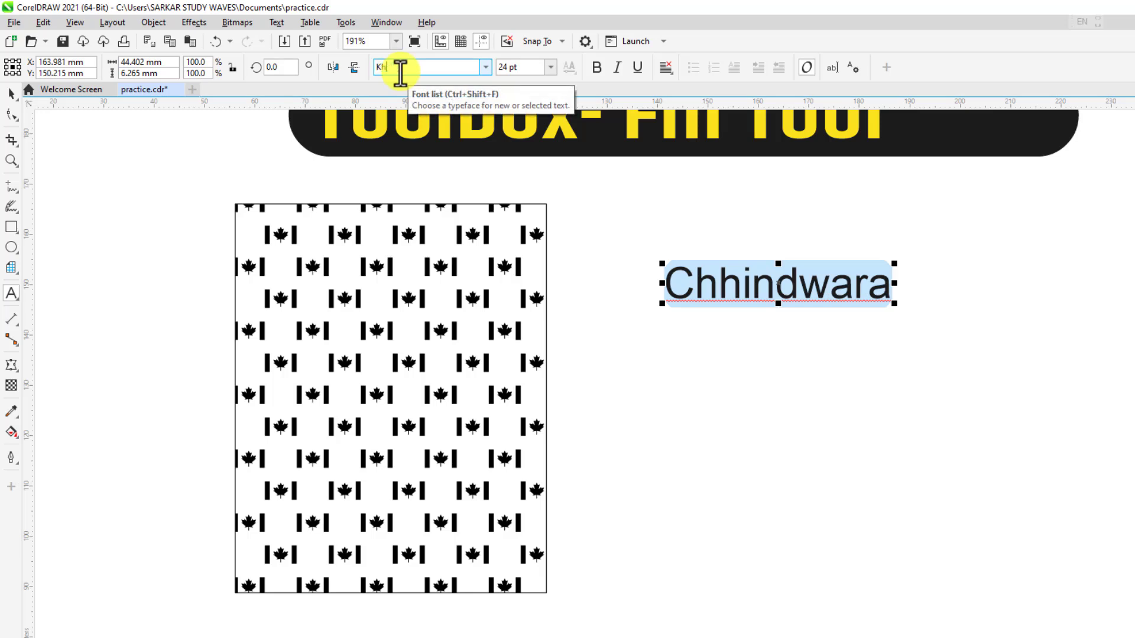
pyautogui.press('Return')
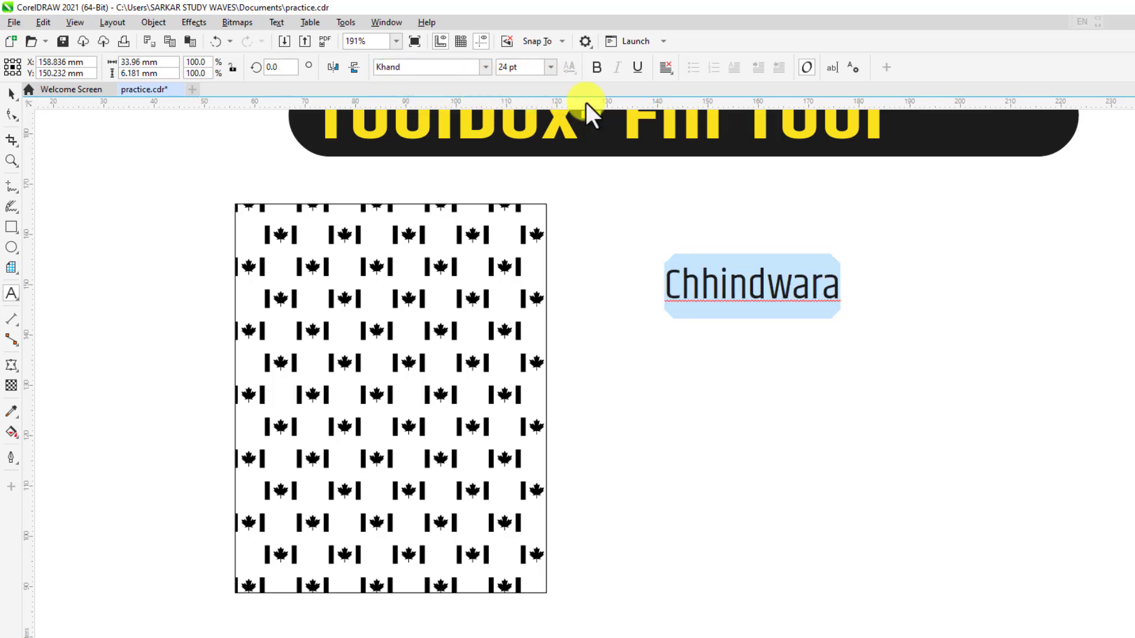
# Enlarge the "Chhindwara" text to about 95 mm wide and move it closer to the rectangle.
pyautogui.click(11, 94)
pyautogui.moveTo(842, 303); pyautogui.dragTo(1128, 491)
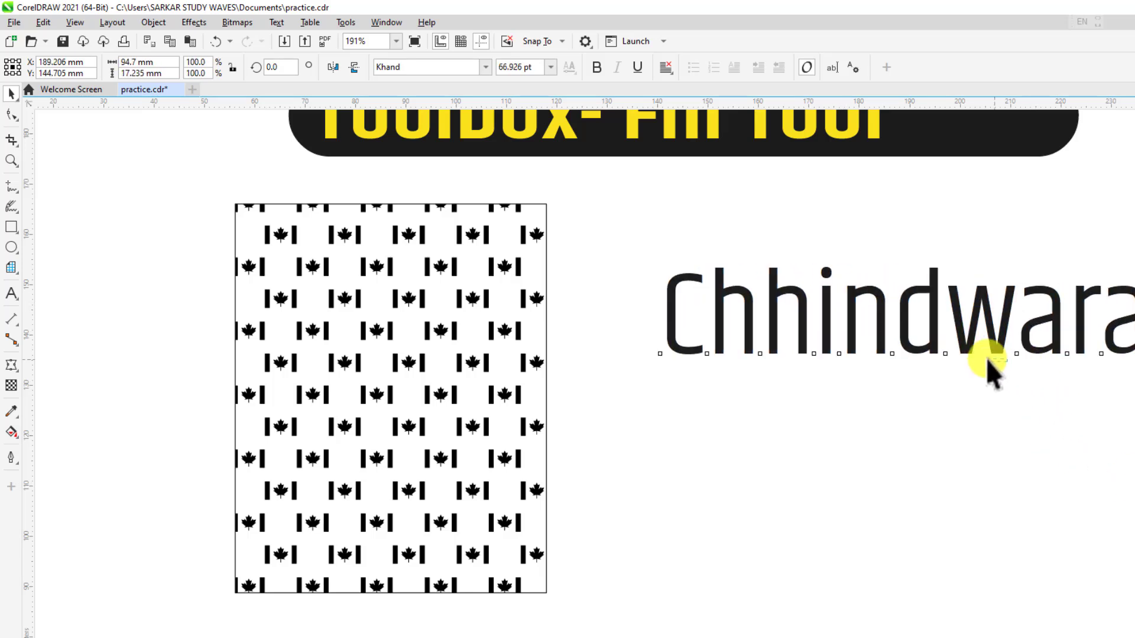
pyautogui.click(891, 336)
pyautogui.moveTo(855, 323); pyautogui.dragTo(771, 314)
# Change the whole "Chhindwara" text to the Khand Bold style.
pyautogui.doubleClick(744, 312)
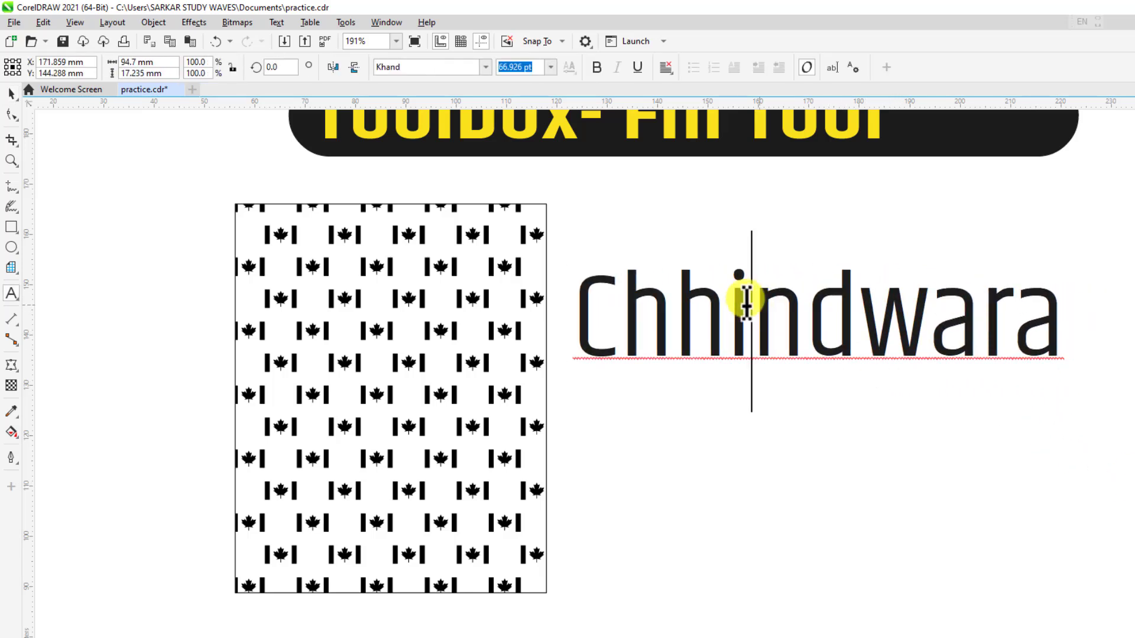
pyautogui.doubleClick(744, 313)
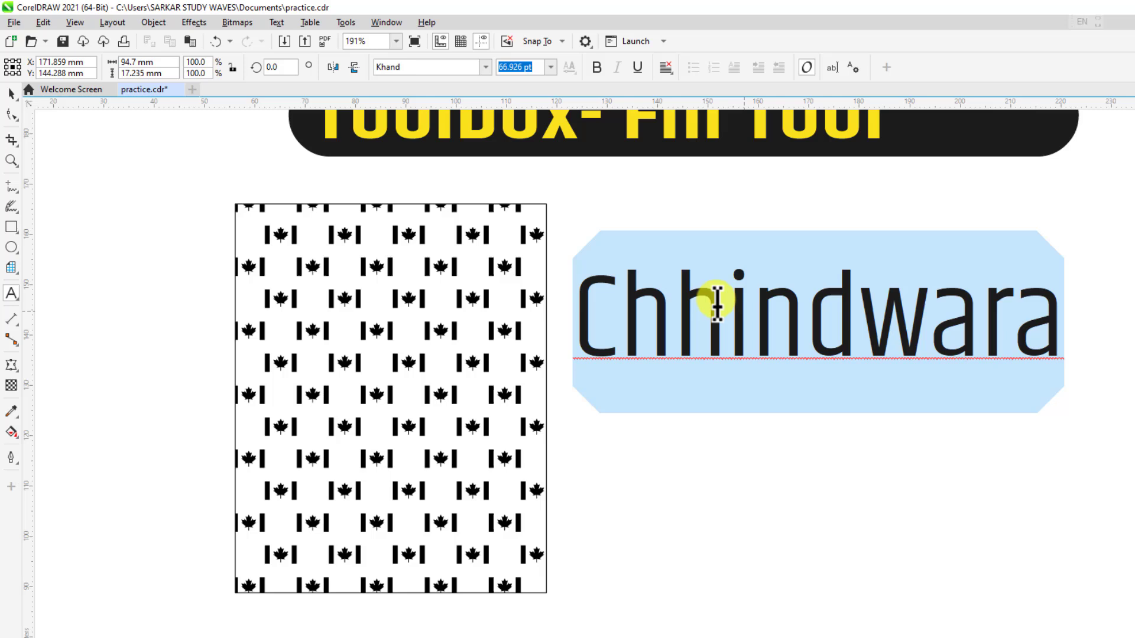
pyautogui.click(485, 67)
pyautogui.moveTo(547, 202)
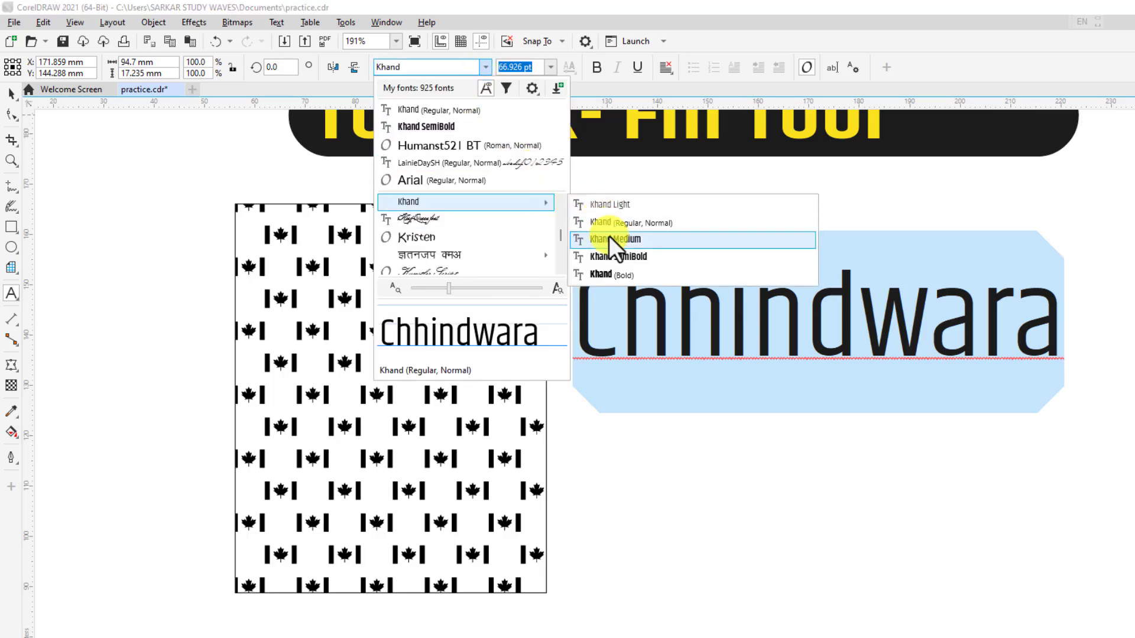
pyautogui.click(615, 268)
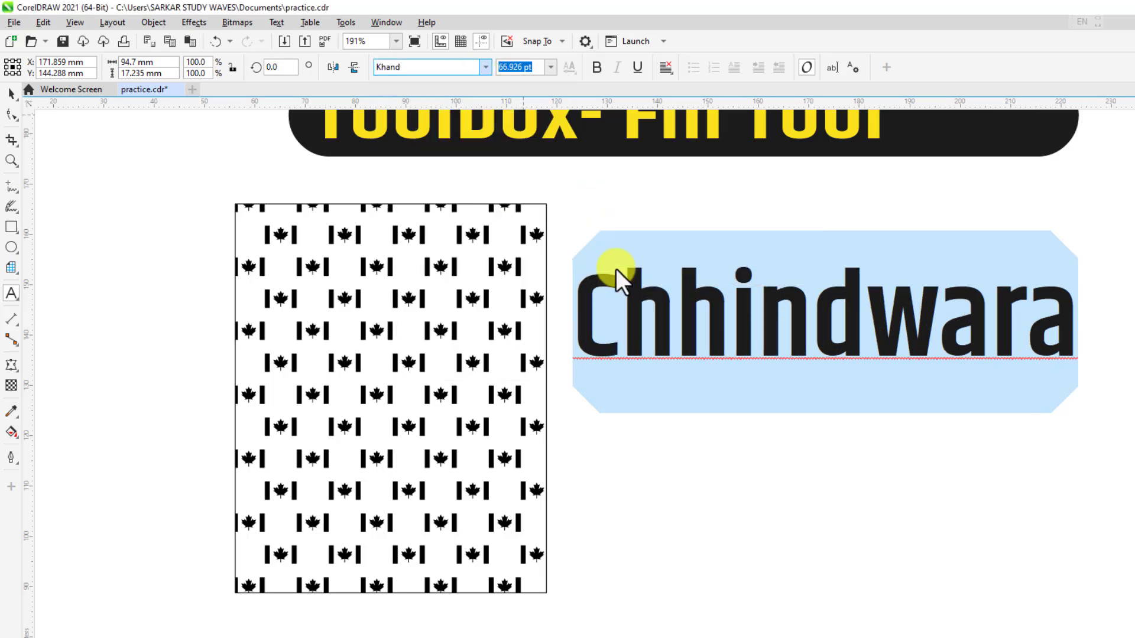
pyautogui.click(11, 93)
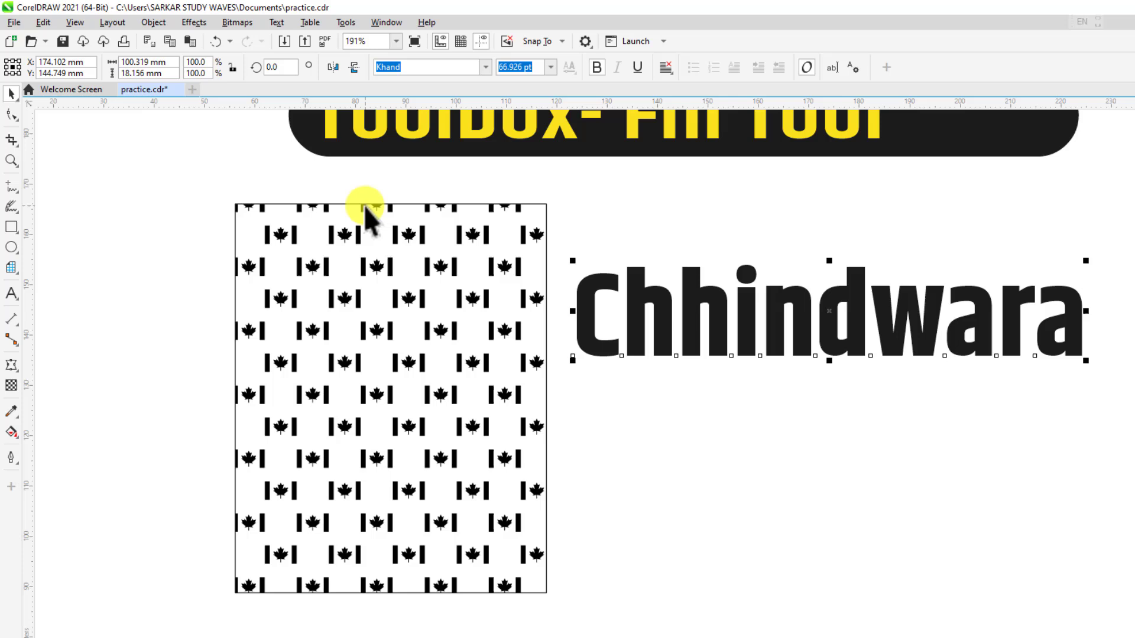
# Try a plain fountain fill and a vector pattern on the text, and apply the multicolored conical fountain preset.
pyautogui.click(12, 432)
pyautogui.click(69, 432)
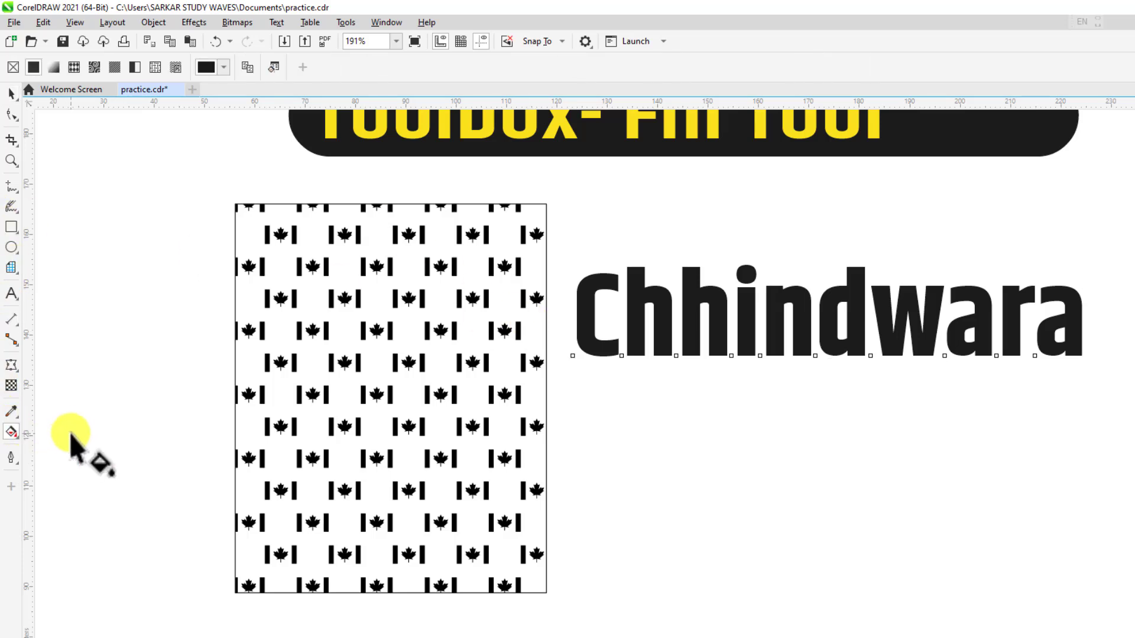
pyautogui.click(54, 66)
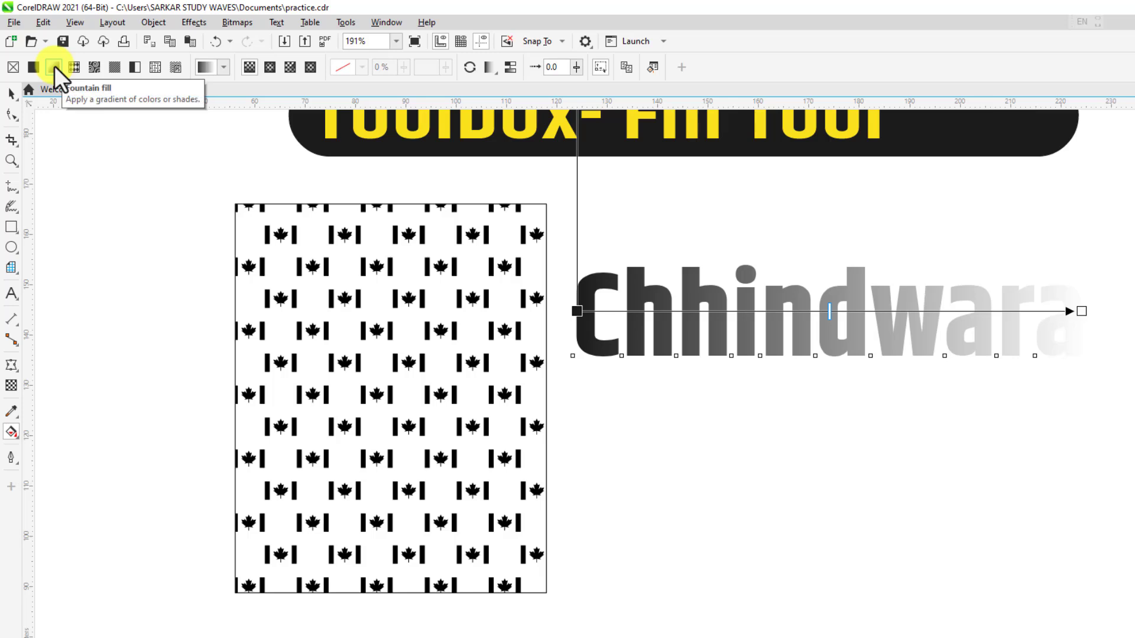
pyautogui.click(71, 66)
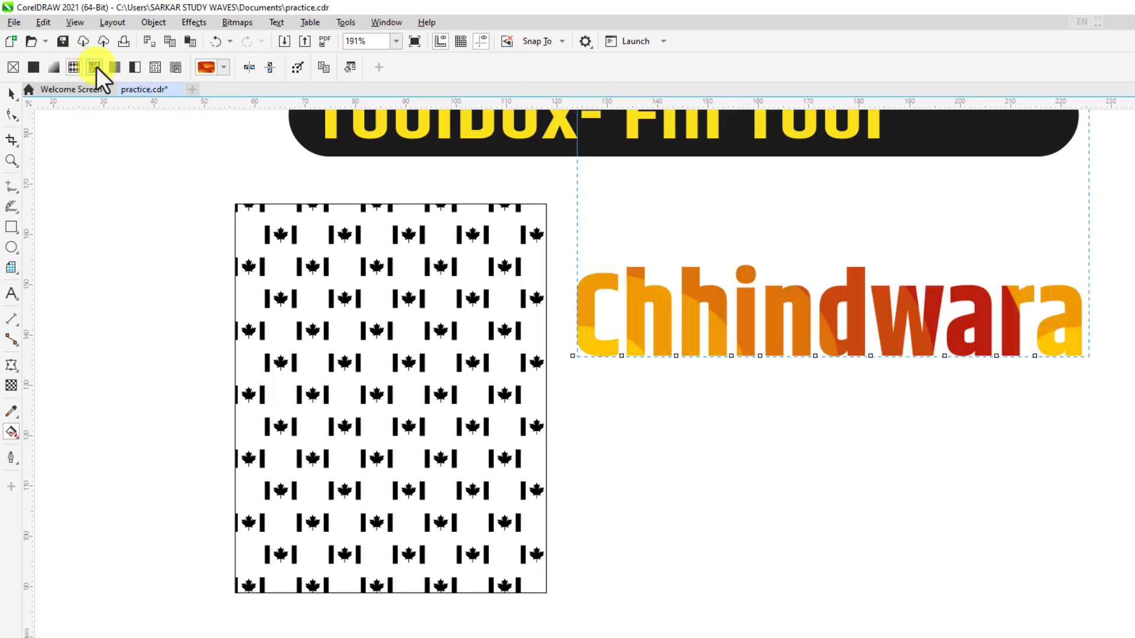
pyautogui.click(220, 70)
pyautogui.click(340, 173)
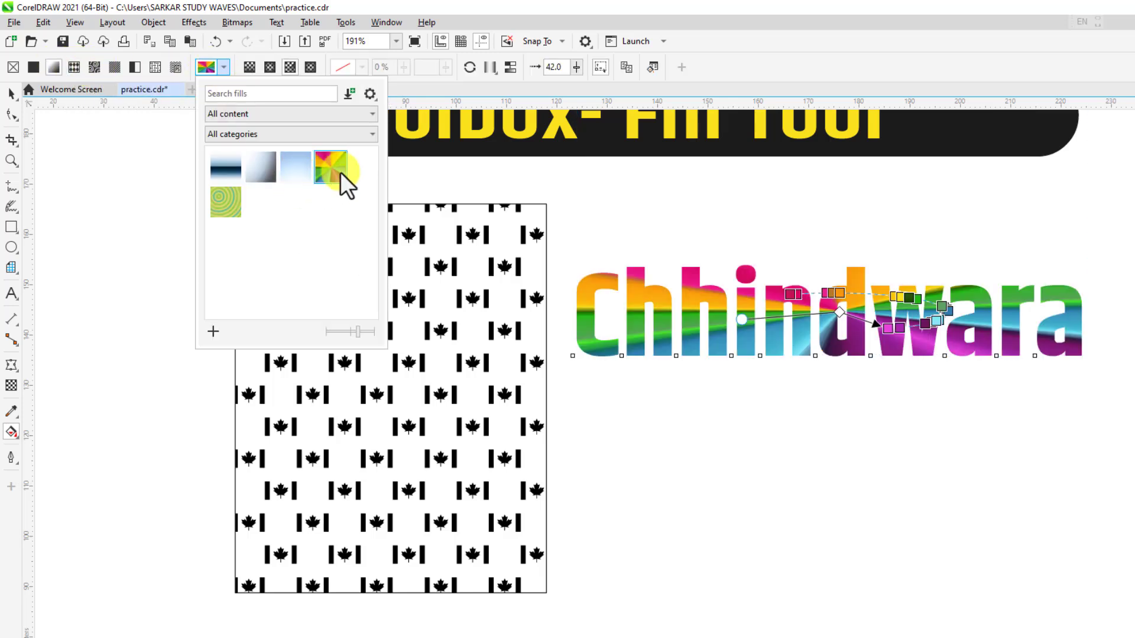
# Try the vector pattern, green foliage bitmap, hatch, two-color and texture fills on the text.
pyautogui.click(93, 70)
pyautogui.click(79, 65)
pyautogui.click(90, 66)
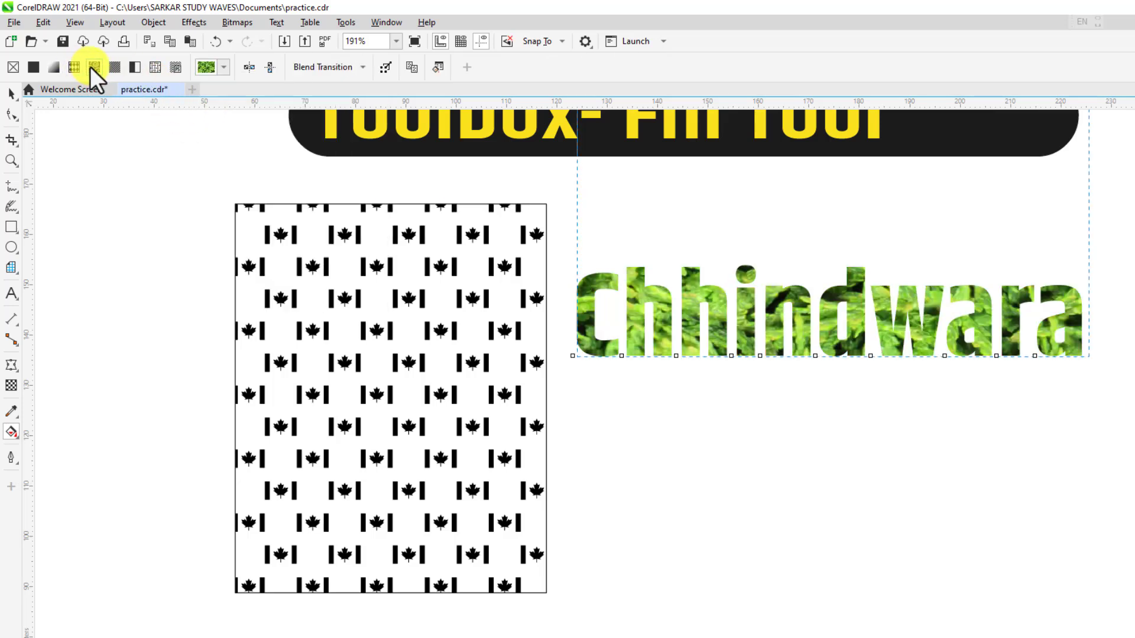
pyautogui.click(114, 68)
pyautogui.click(126, 68)
pyautogui.click(154, 69)
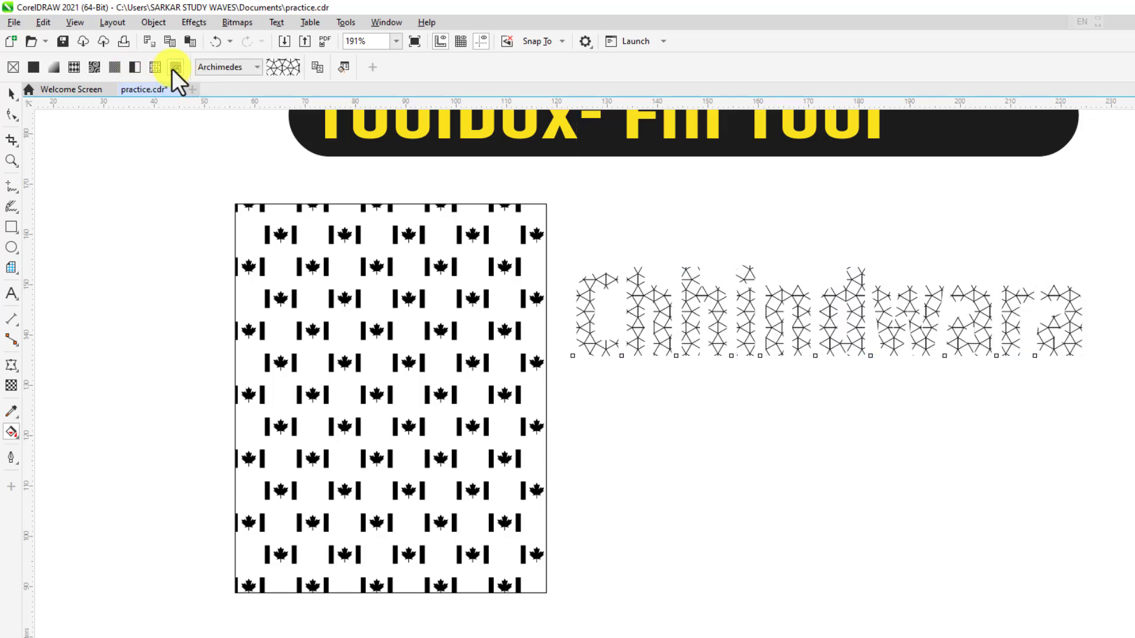
# Try the DNA and Grass PostScript patterns on the text.
pyautogui.click(244, 68)
pyautogui.click(218, 346)
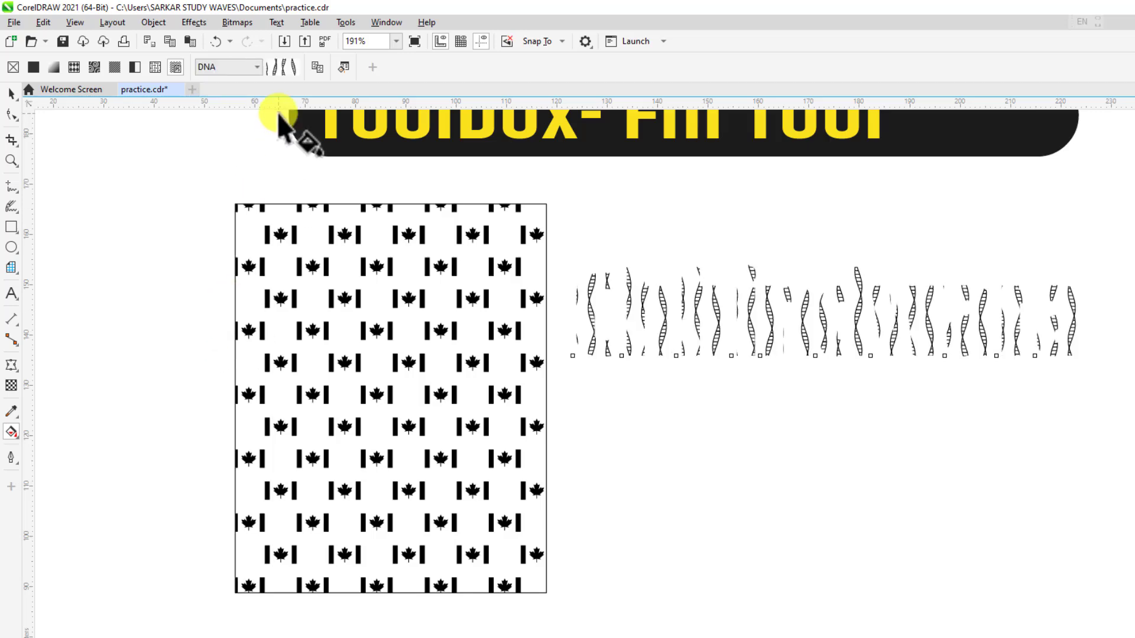
pyautogui.click(250, 67)
pyautogui.click(223, 372)
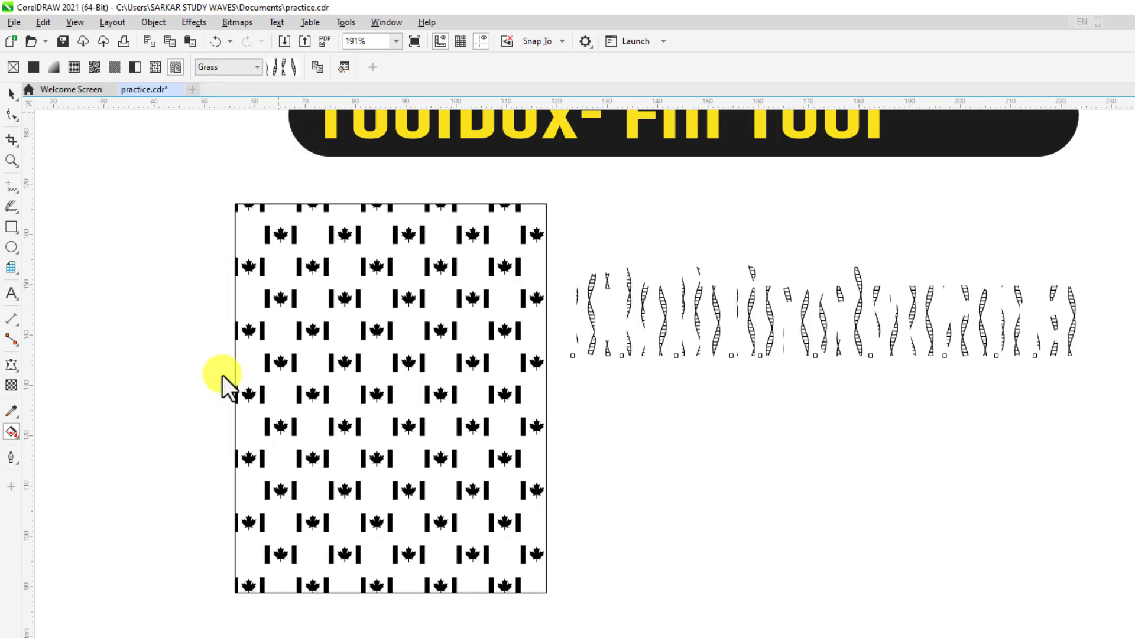
# Try the diagonal hatch and orange vector pattern fills on the text, and return it to the multicolored fountain fill.
pyautogui.click(136, 68)
pyautogui.click(120, 69)
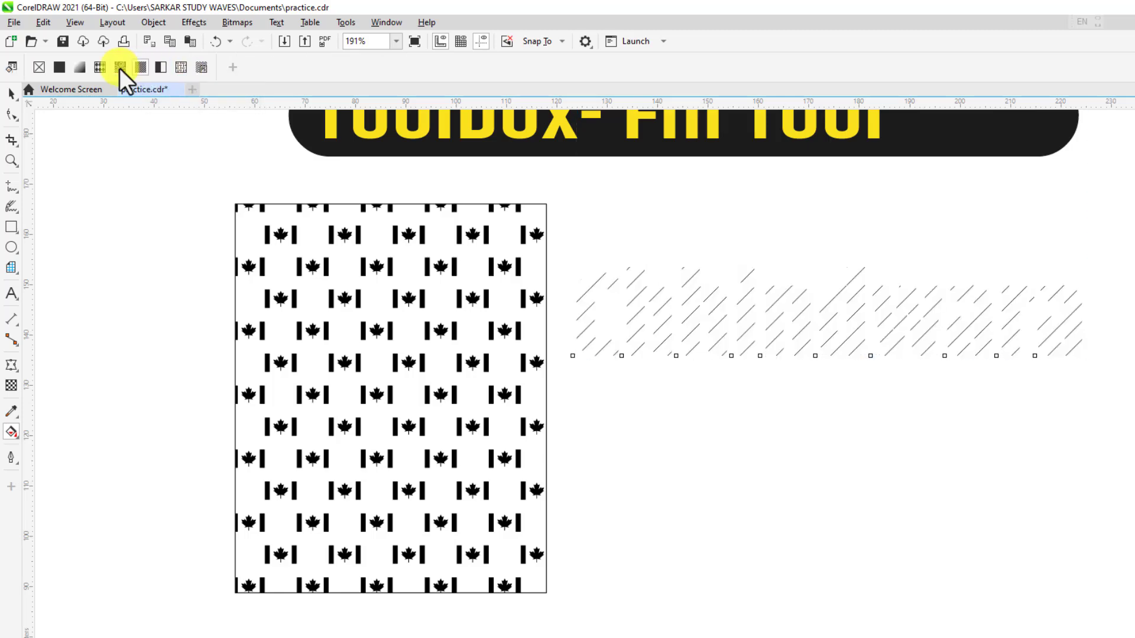
pyautogui.click(101, 65)
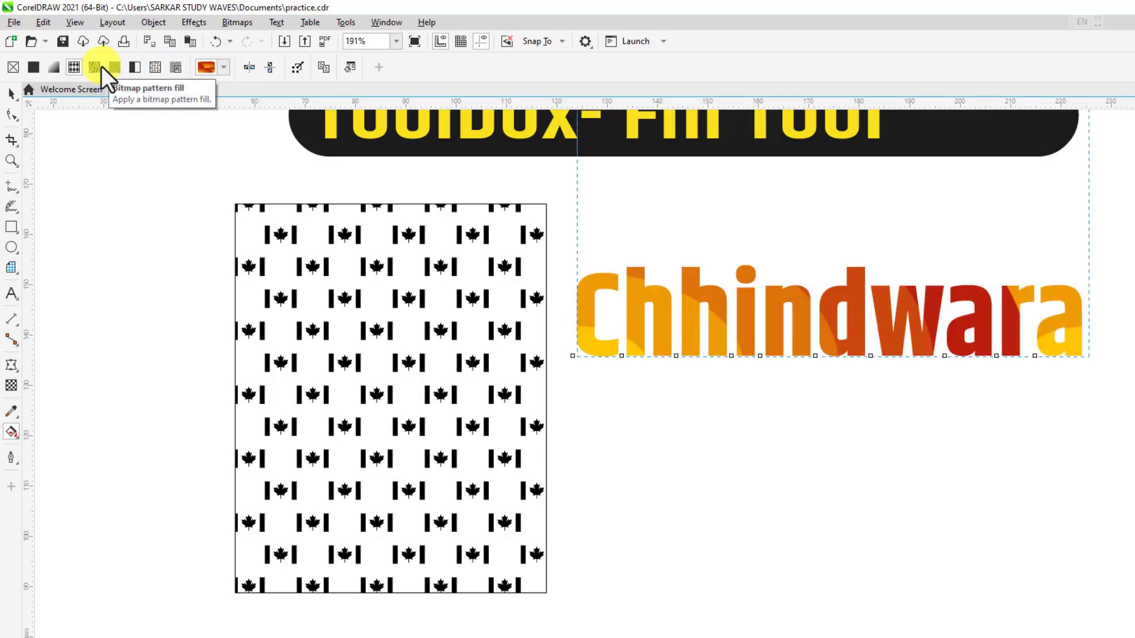
pyautogui.click(55, 66)
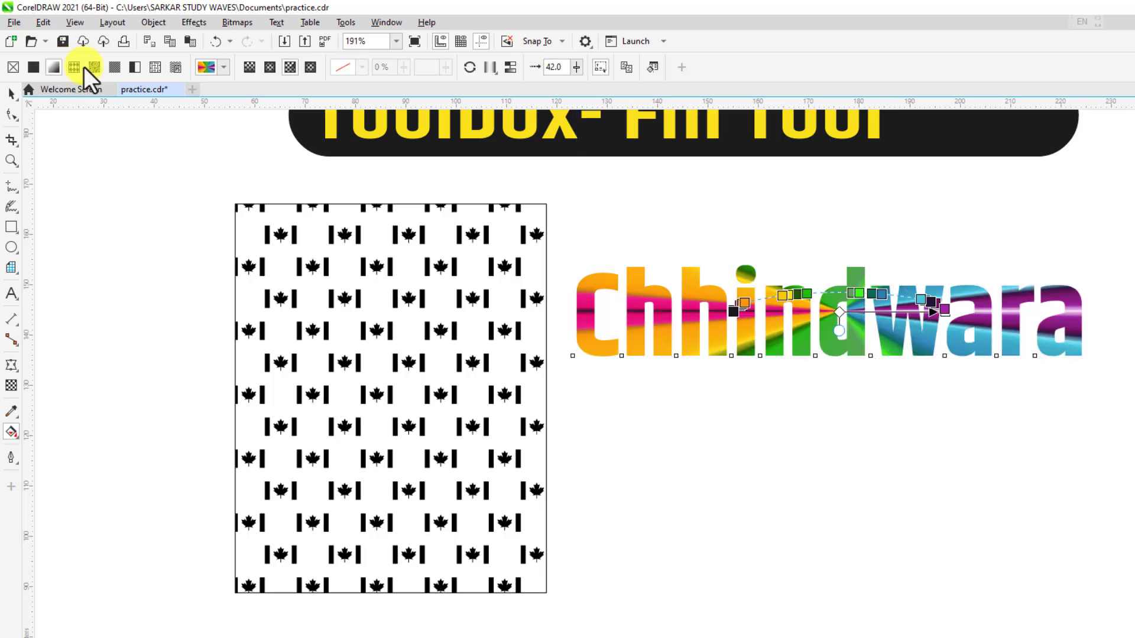
# Switch the text to a black uniform fill, and delete both the text and the maple-leaf patterned rectangle.
pyautogui.click(31, 66)
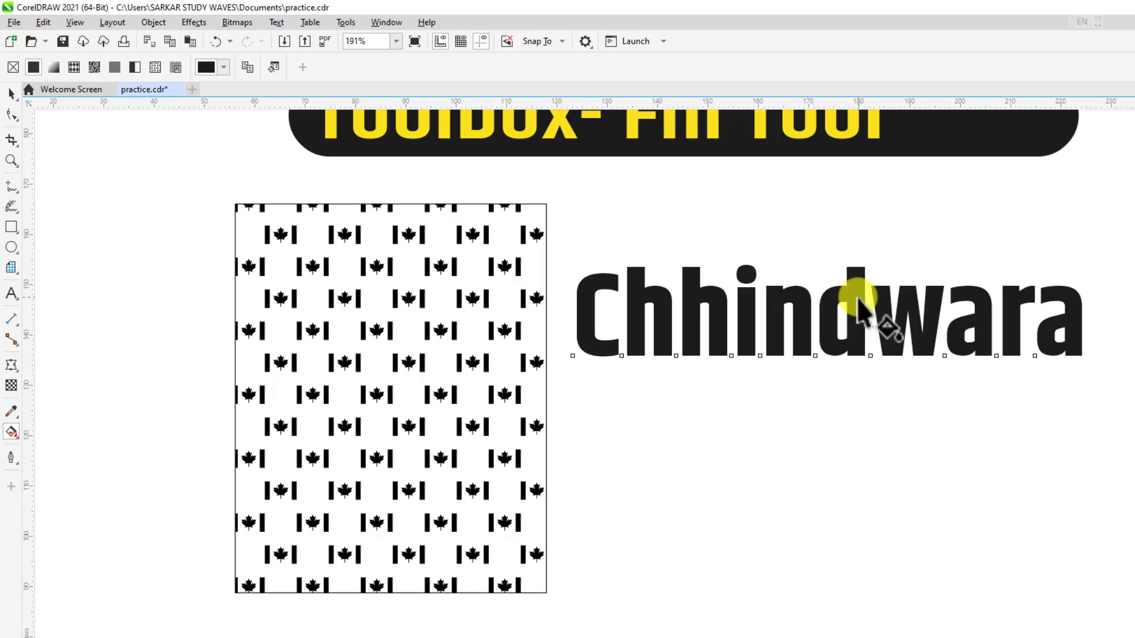
pyautogui.press('Escape')
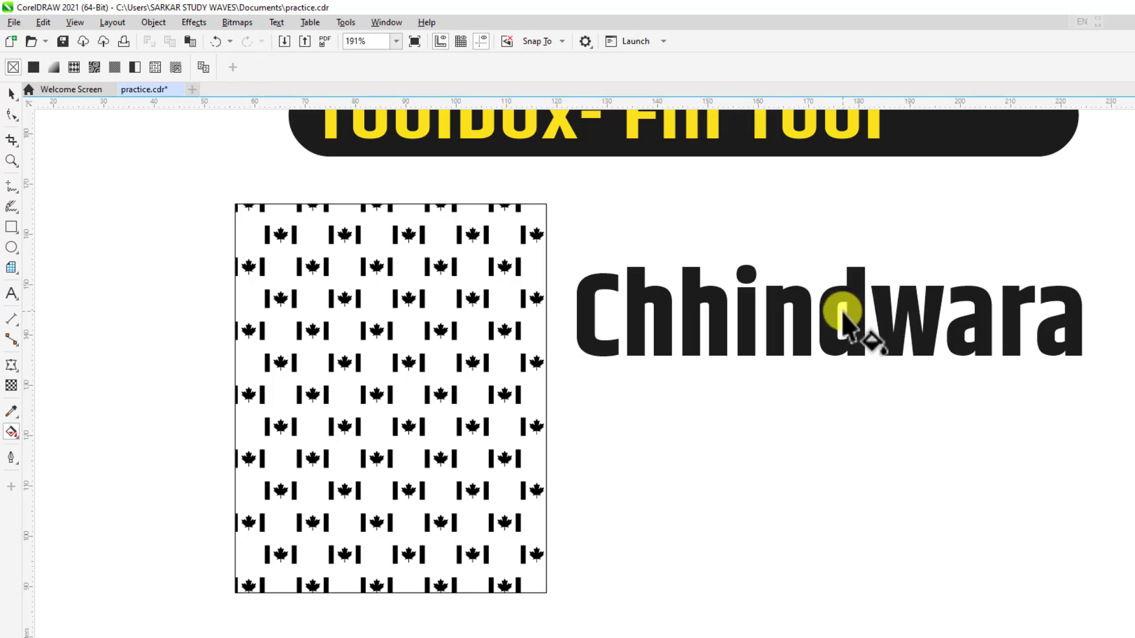
pyautogui.click(18, 92)
pyautogui.click(874, 321)
pyautogui.press('Delete')
pyautogui.click(399, 316)
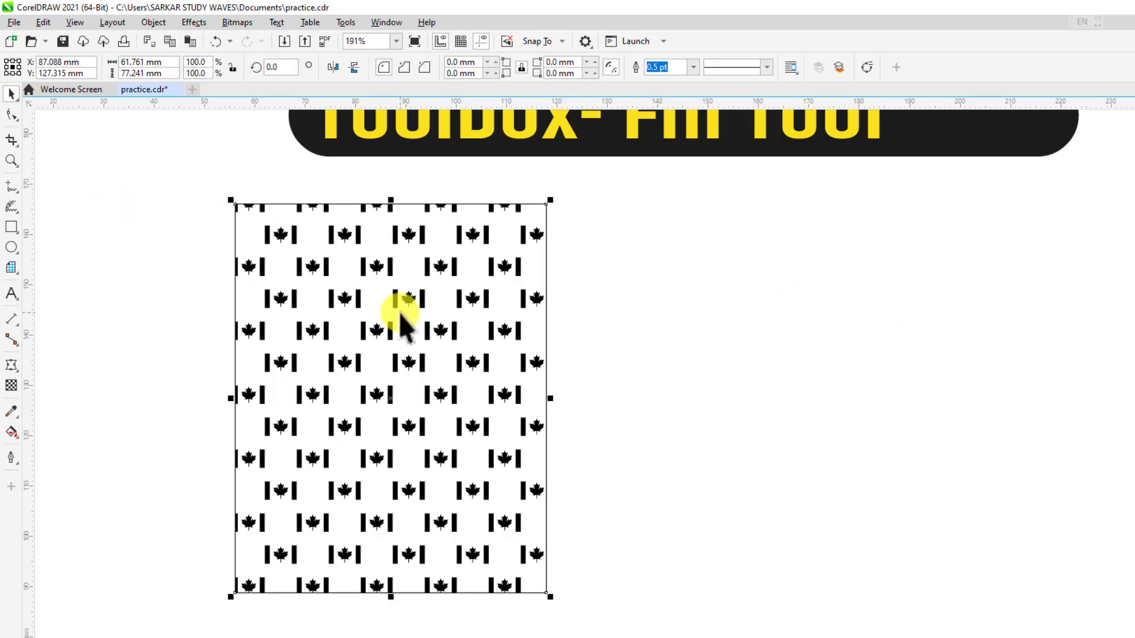
pyautogui.press('Delete')
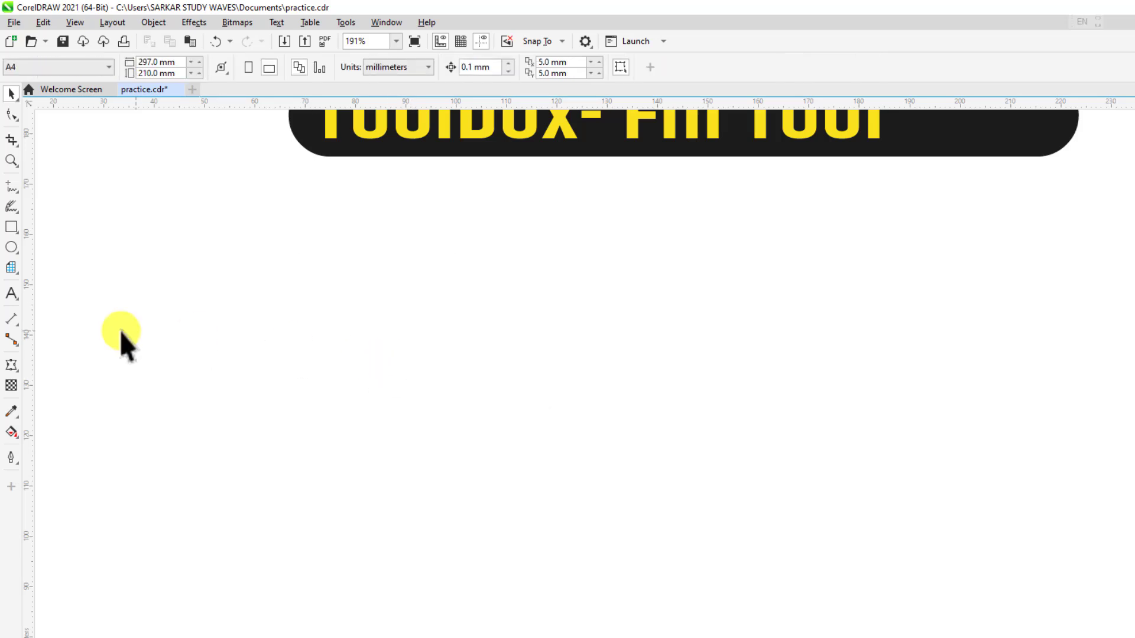
# Draw a circle about 35 mm in diameter in the empty area below the banner.
pyautogui.click(12, 438)
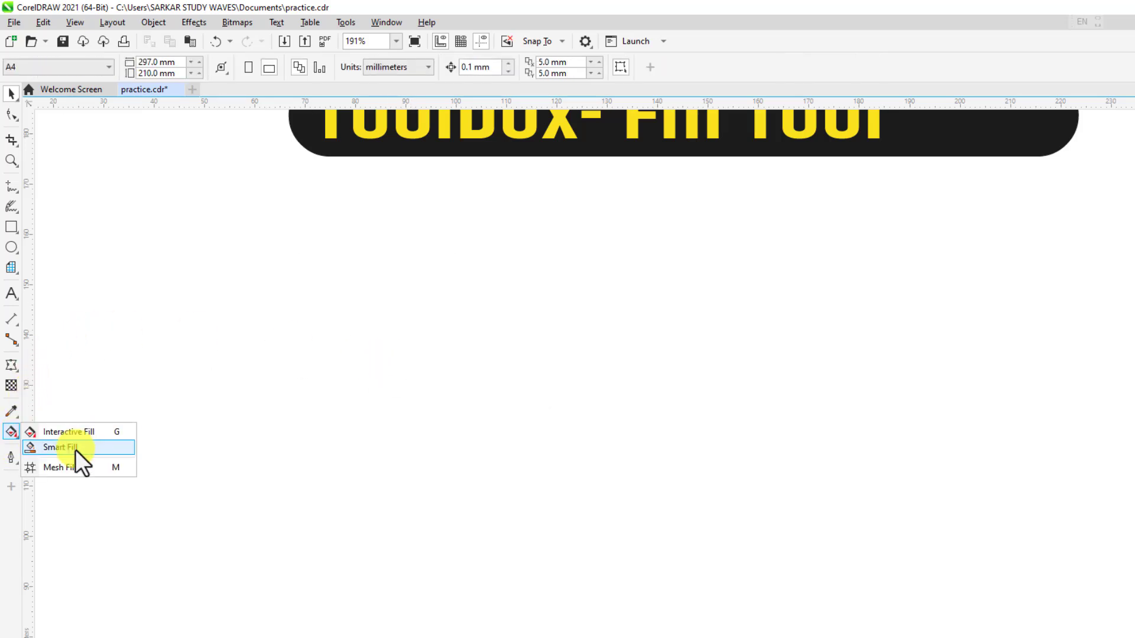
pyautogui.click(13, 367)
pyautogui.moveTo(12, 250)
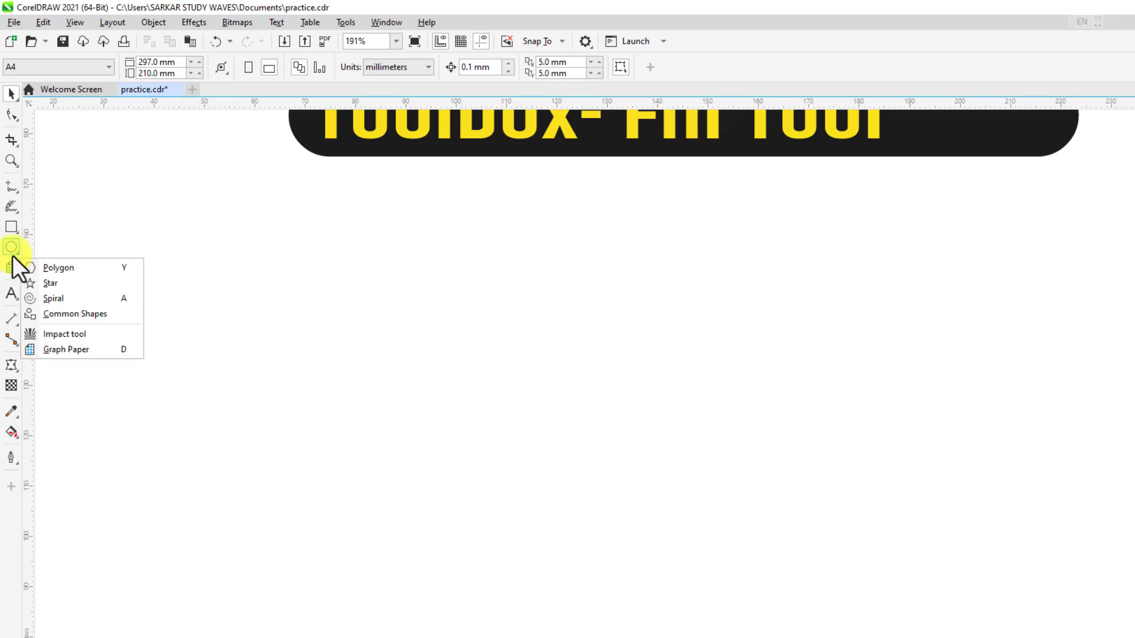
pyautogui.click(11, 247)
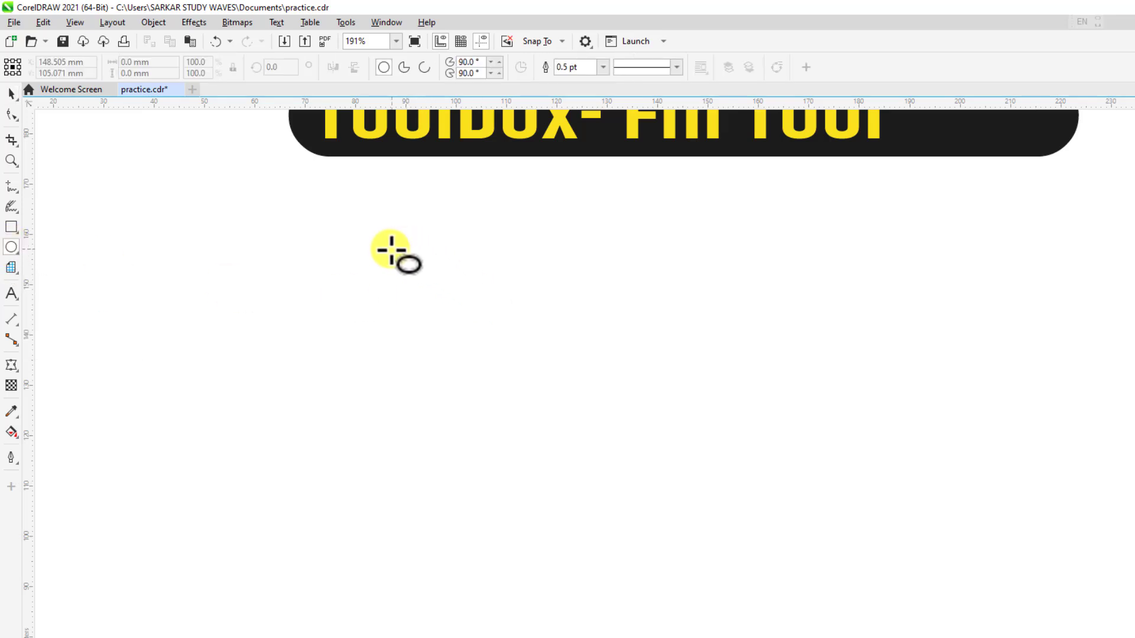
pyautogui.moveTo(388, 247); pyautogui.dragTo(564, 424)
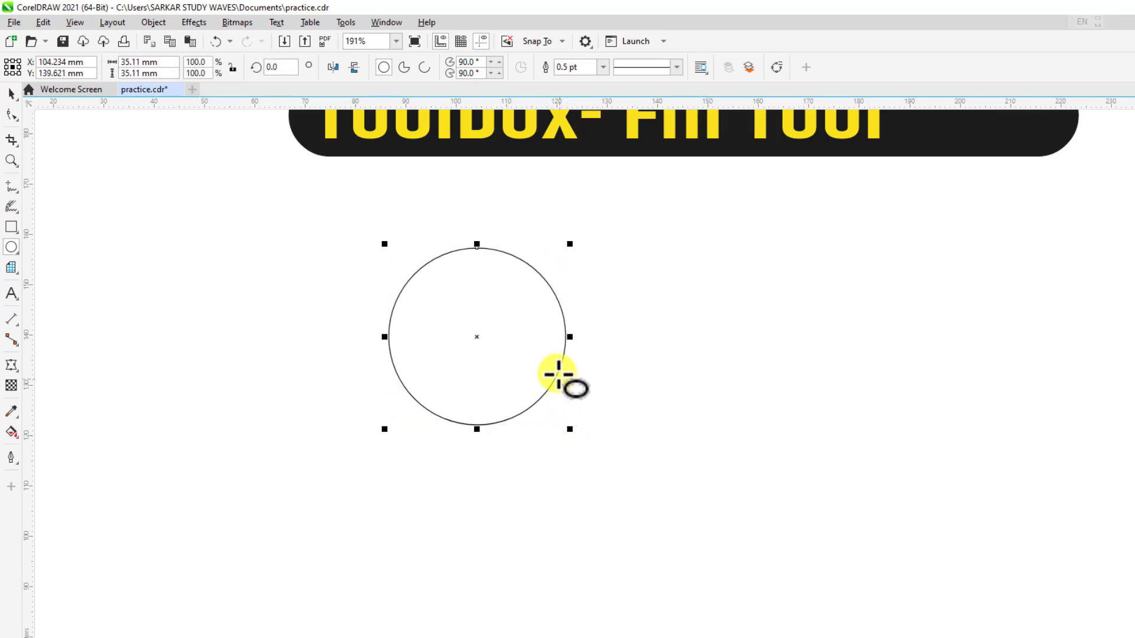
# Move the circle's rotation centre to the lower-left corner of its bounding box and make a copy rotated 15 degrees clockwise.
pyautogui.click(11, 93)
pyautogui.click(488, 318)
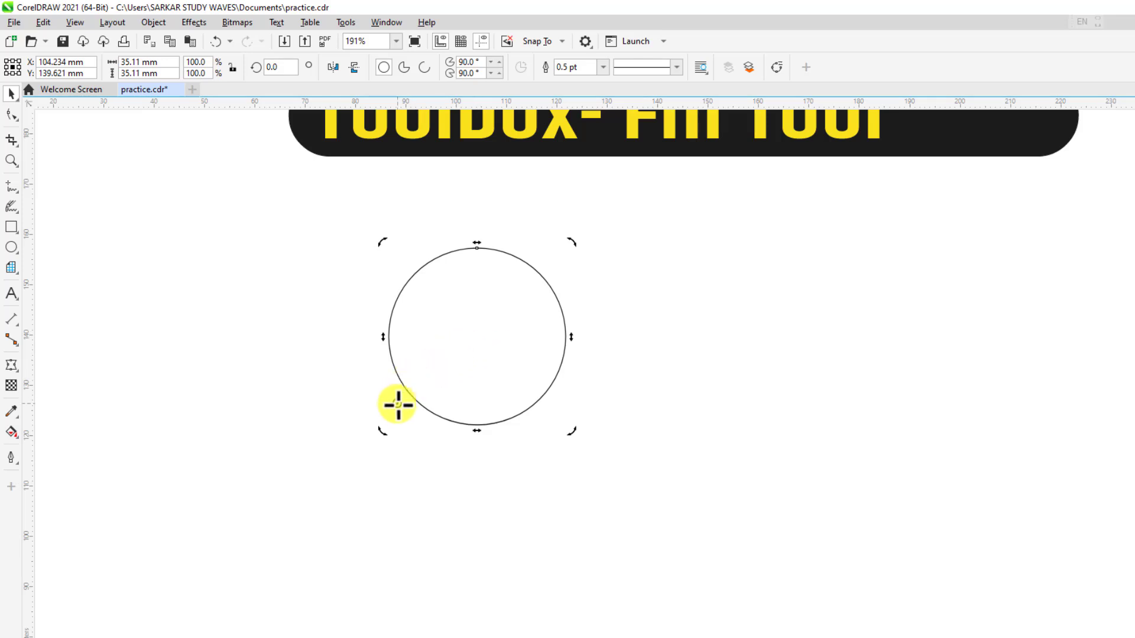
pyautogui.hotkey('ctrl', 'z')
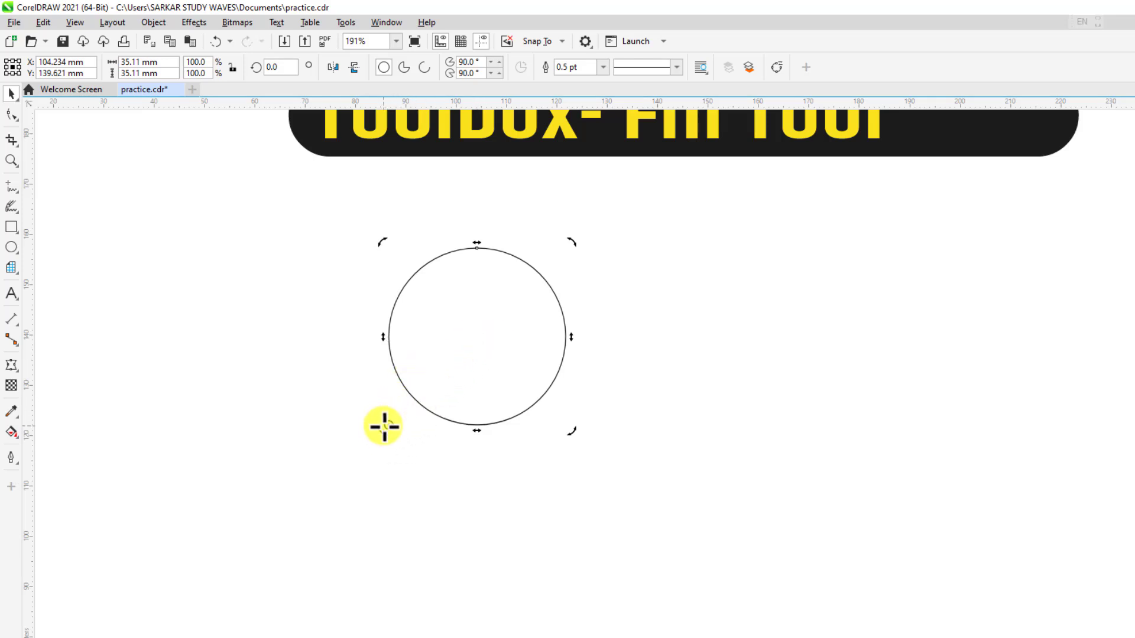
pyautogui.moveTo(383, 426); pyautogui.dragTo(387, 425)
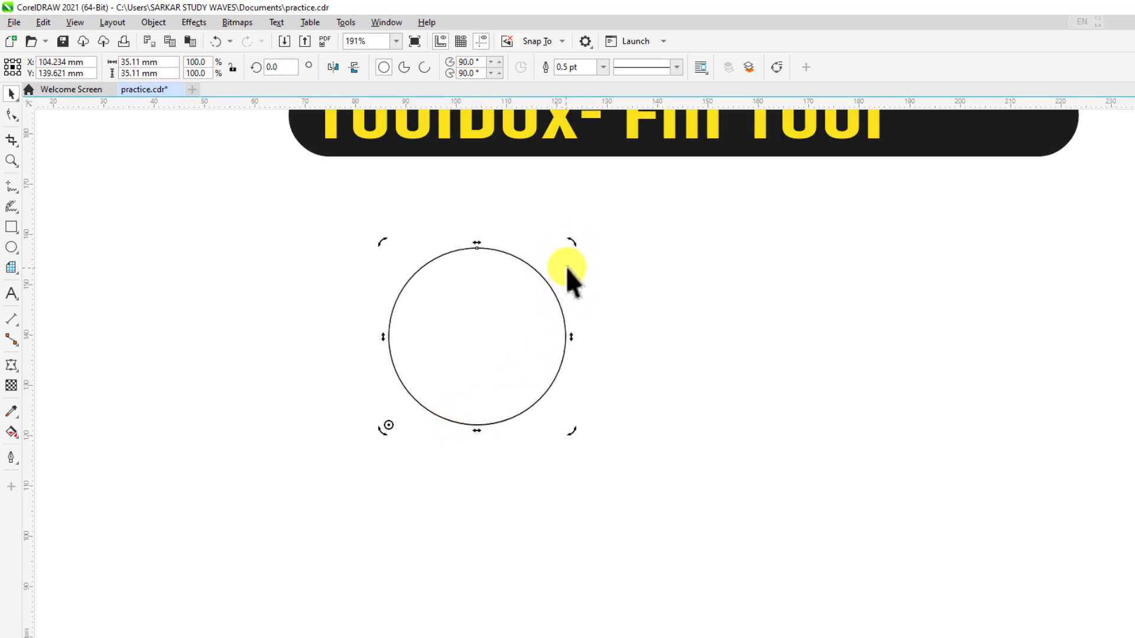
pyautogui.moveTo(571, 243); pyautogui.dragTo(611, 296)
# Repeat the rotated copy around the same centre until the overlapping circles complete a full ring.
pyautogui.hotkey('ctrl', 'r')
pyautogui.hotkey('ctrl', 'r')
pyautogui.hotkey('ctrl', 'r')
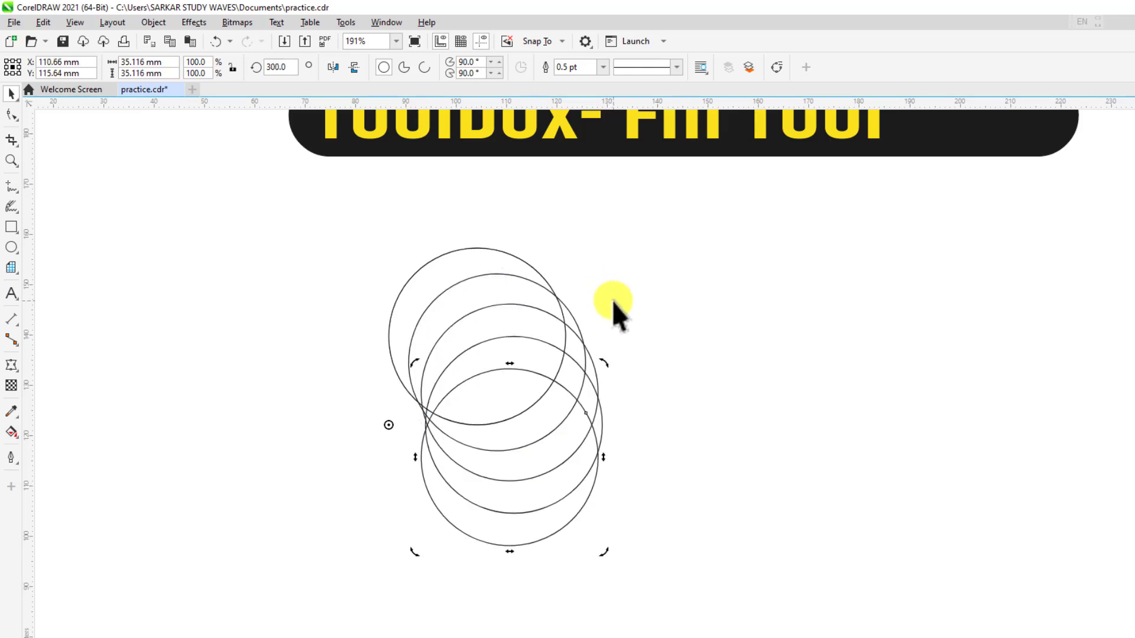
pyautogui.hotkey('ctrl', 'r')
pyautogui.hotkey('ctrl', 'r')
pyautogui.hotkey('ctrl', 'r')
pyautogui.hotkey('ctrl', 'r')
pyautogui.hotkey('ctrl', 'r')
pyautogui.hotkey('ctrl', 'r')
pyautogui.hotkey('ctrl', 'r')
pyautogui.hotkey('ctrl', 'r')
pyautogui.hotkey('ctrl', 'r')
pyautogui.hotkey('ctrl', 'r')
pyautogui.hotkey('ctrl', 'r')
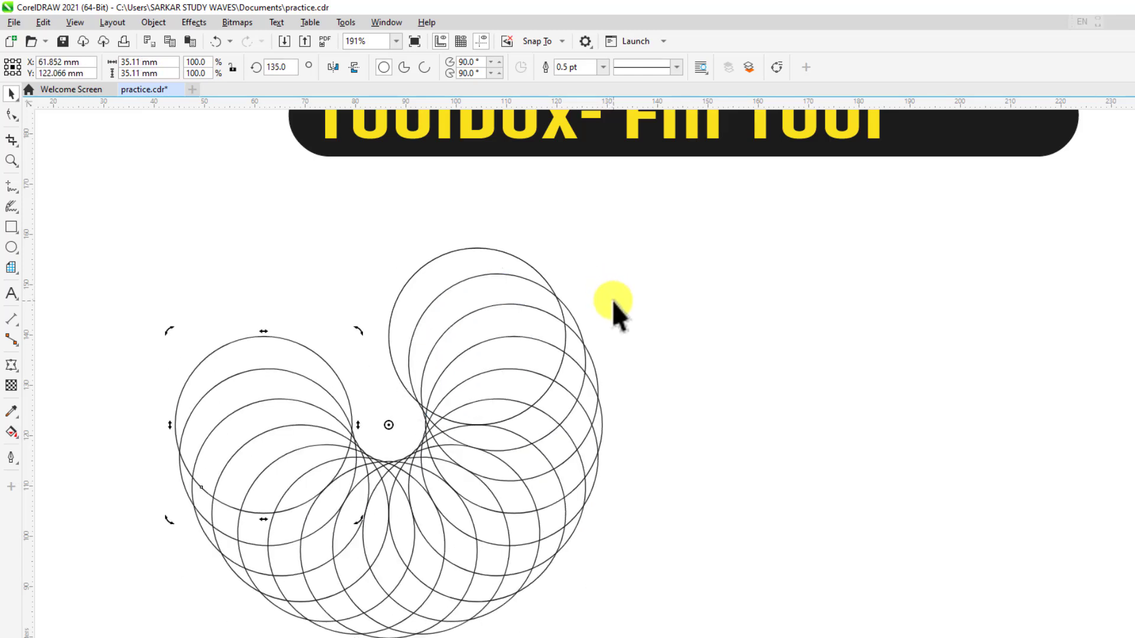
pyautogui.hotkey('ctrl', 'r')
pyautogui.hotkey('ctrl', 'r')
pyautogui.hotkey('ctrl', 'r')
pyautogui.hotkey('ctrl', 'r')
pyautogui.hotkey('ctrl', 'r')
pyautogui.hotkey('ctrl', 'r')
pyautogui.hotkey('ctrl', 'r')
pyautogui.hotkey('ctrl', 'r')
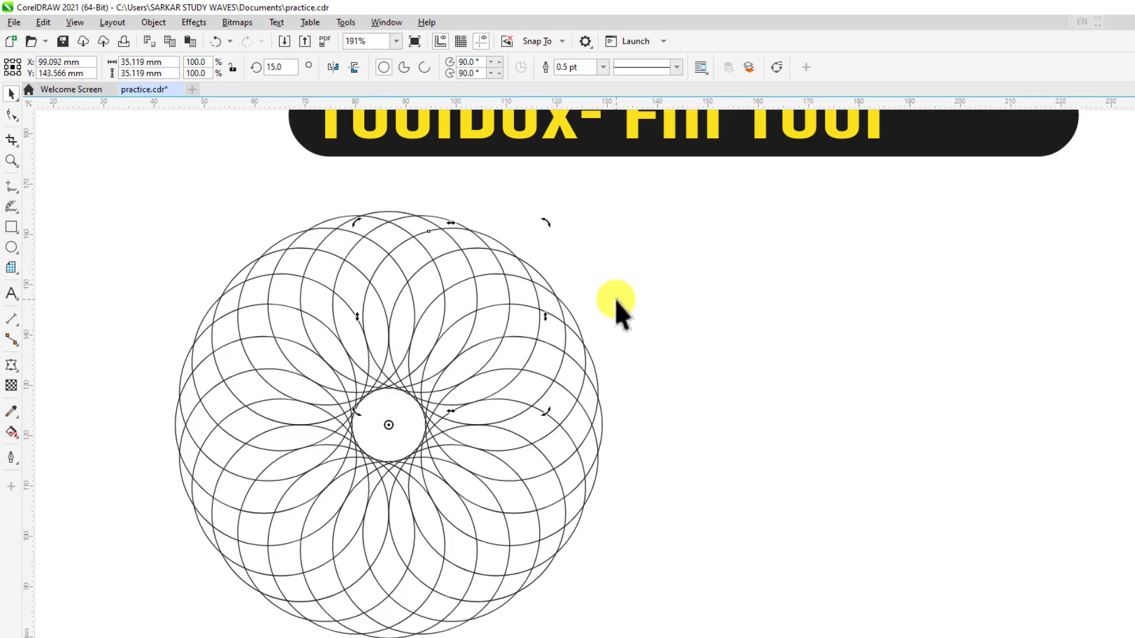
# Use Smart Fill to colour the whole ring of inner petal shapes dark blue with a 0.5 pt green outline.
pyautogui.scroll(-3, 595, 325)
pyautogui.scroll(3, 485, 367)
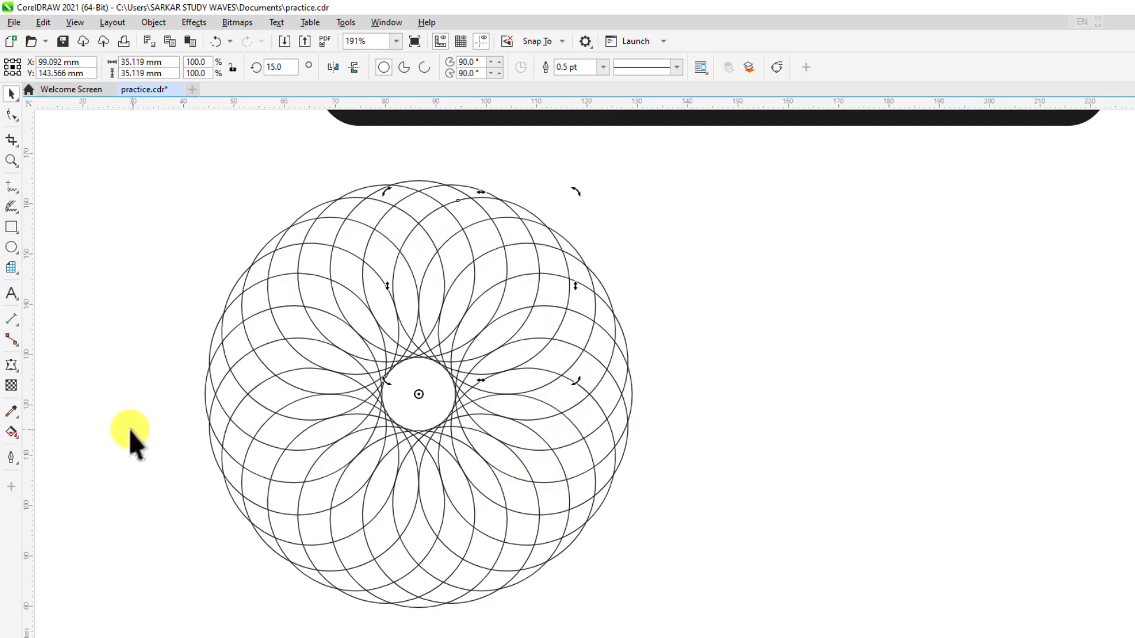
pyautogui.click(13, 432)
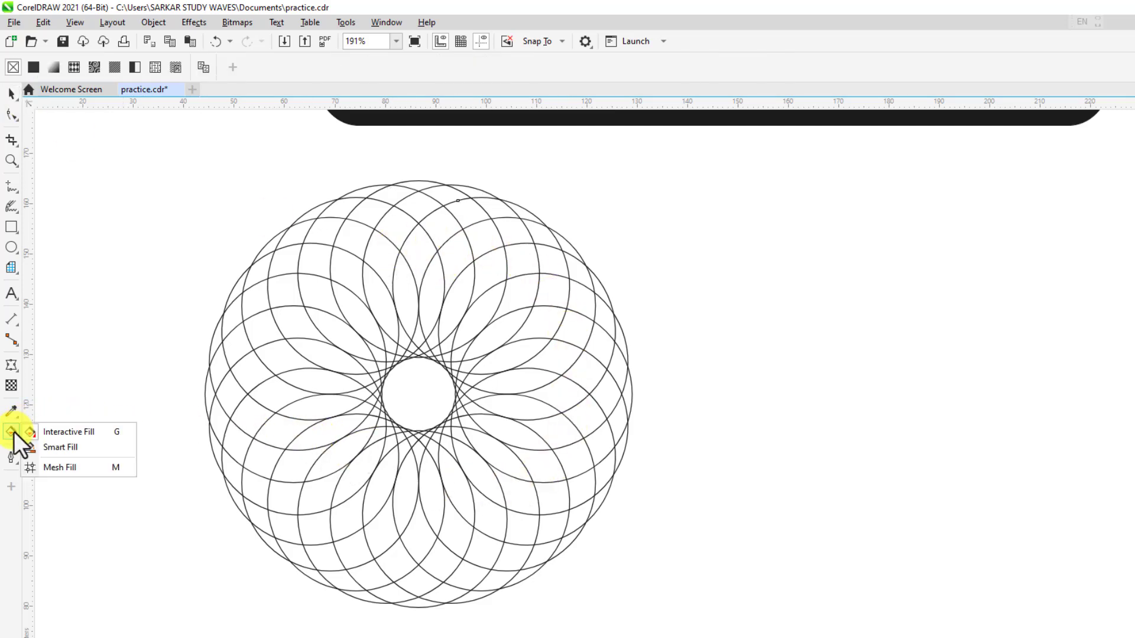
pyautogui.click(60, 444)
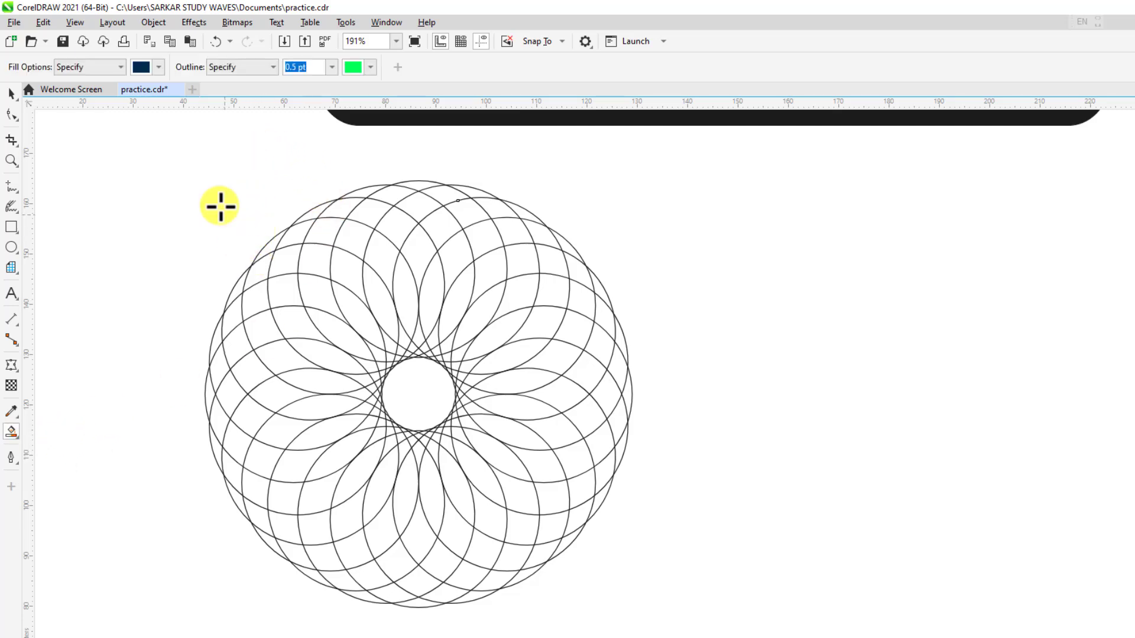
pyautogui.click(156, 67)
pyautogui.click(156, 67)
pyautogui.click(296, 405)
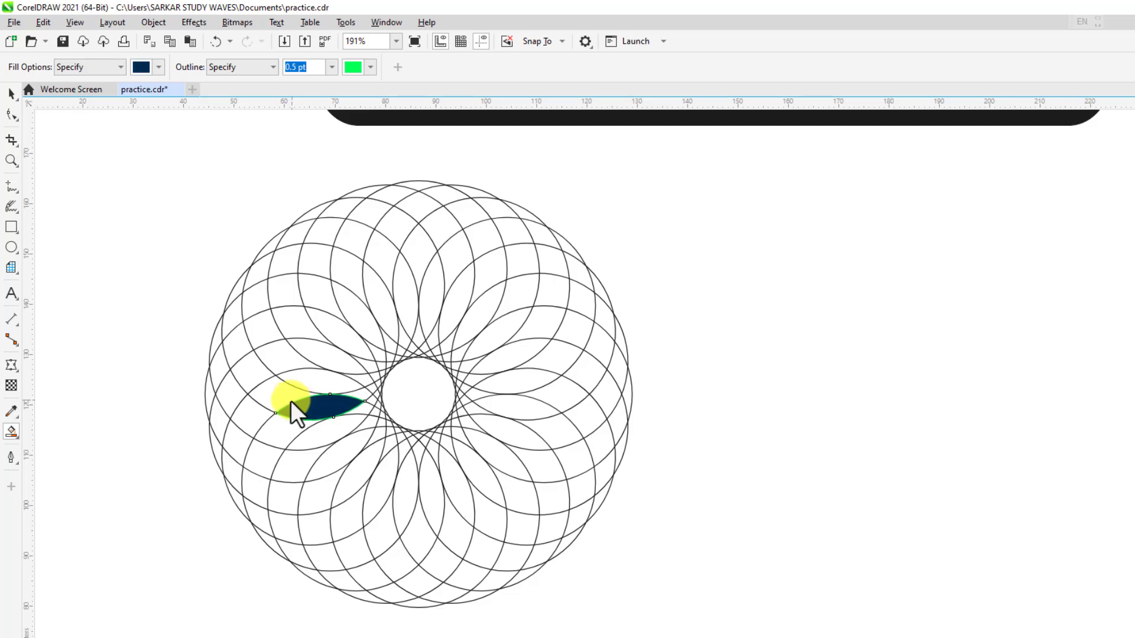
pyautogui.click(311, 384)
pyautogui.click(324, 356)
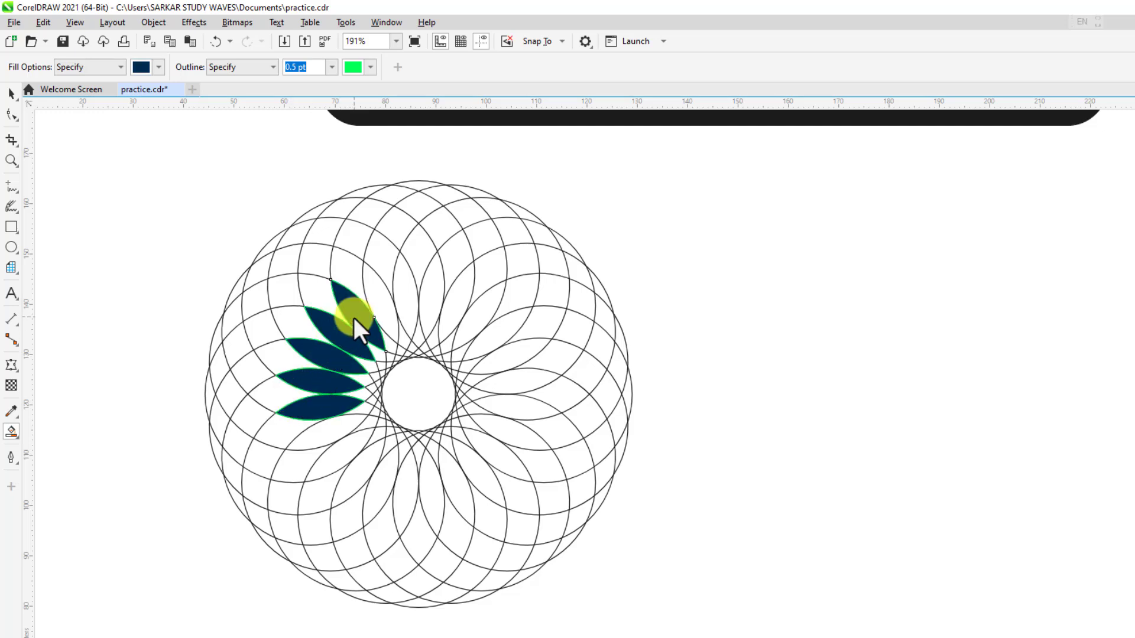
pyautogui.click(383, 308)
pyautogui.click(408, 307)
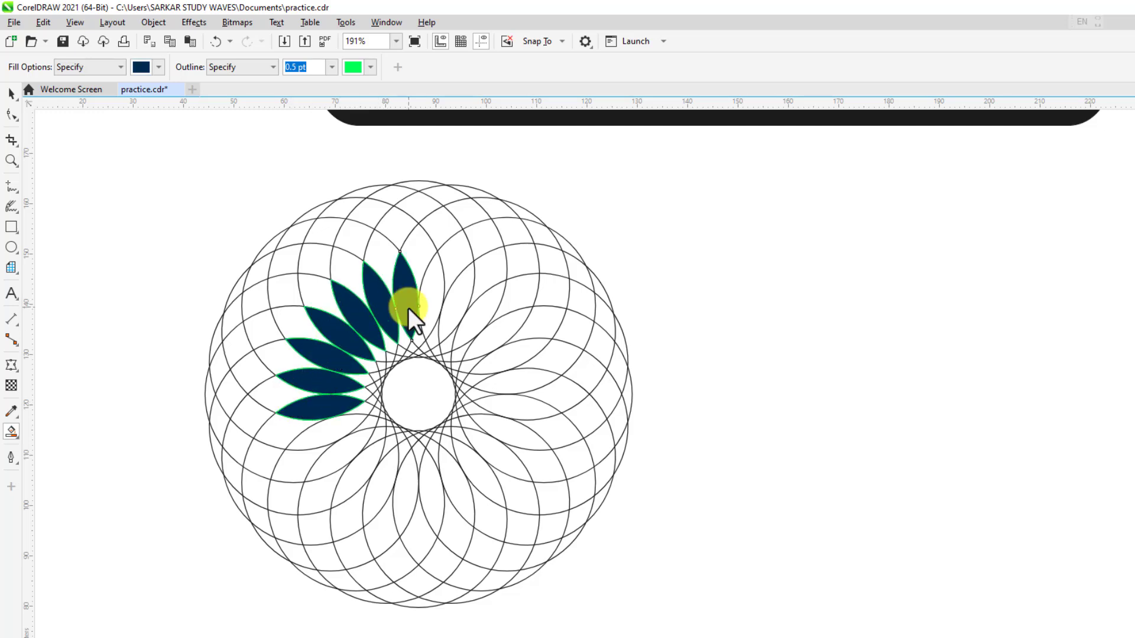
pyautogui.click(438, 311)
pyautogui.click(448, 325)
pyautogui.click(470, 332)
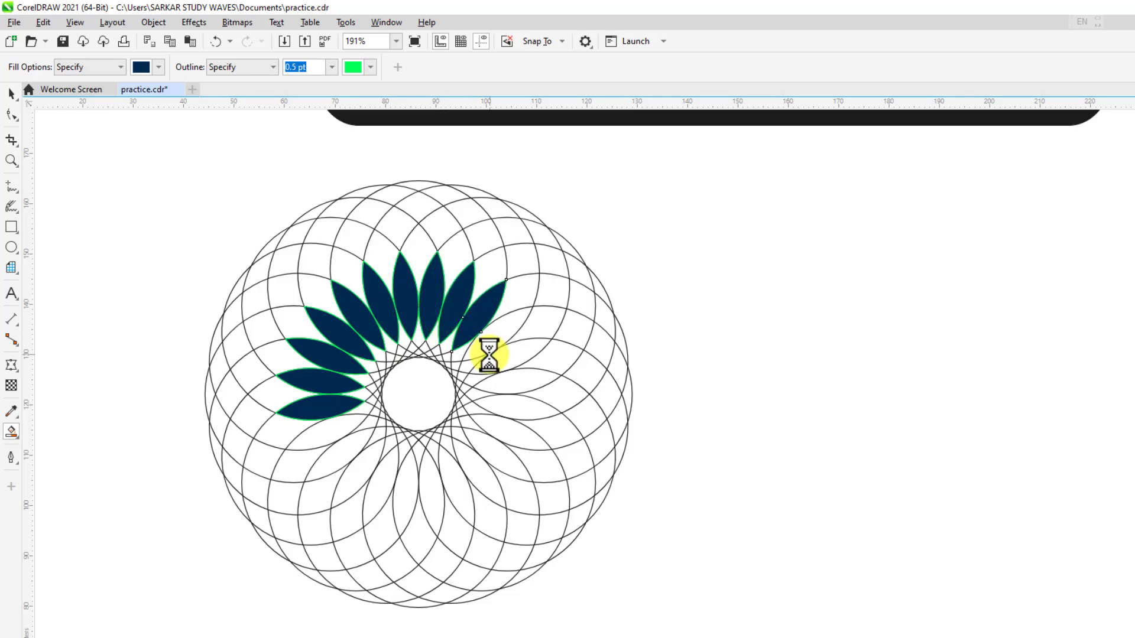
pyautogui.click(488, 349)
pyautogui.click(500, 361)
pyautogui.click(497, 387)
pyautogui.click(488, 405)
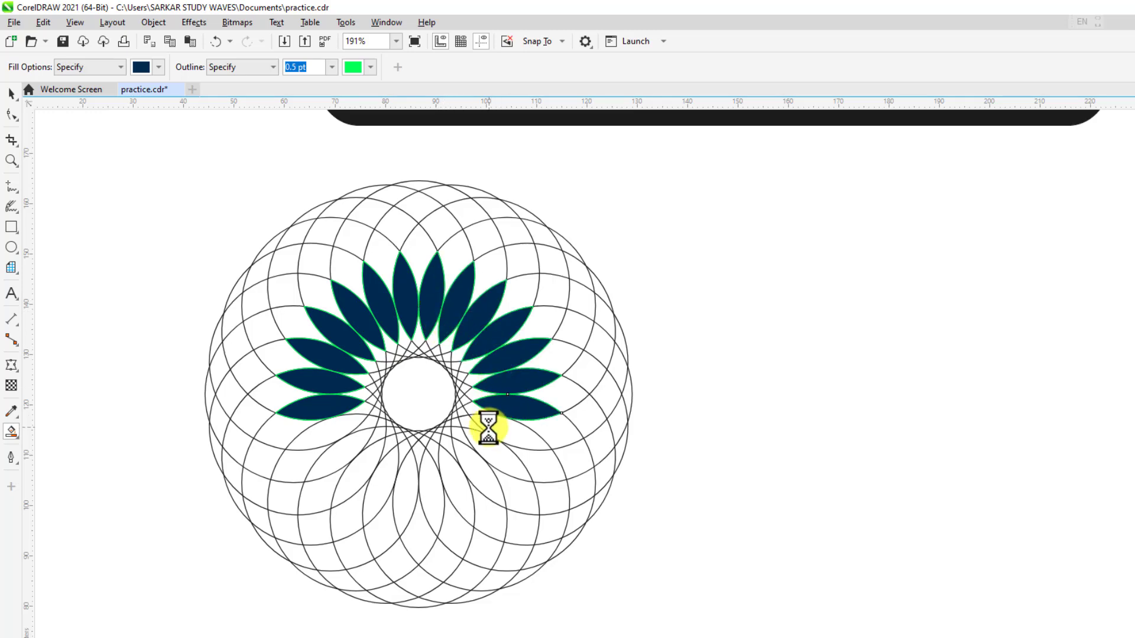
pyautogui.click(486, 426)
pyautogui.click(481, 444)
pyautogui.click(458, 460)
pyautogui.click(453, 468)
pyautogui.click(428, 470)
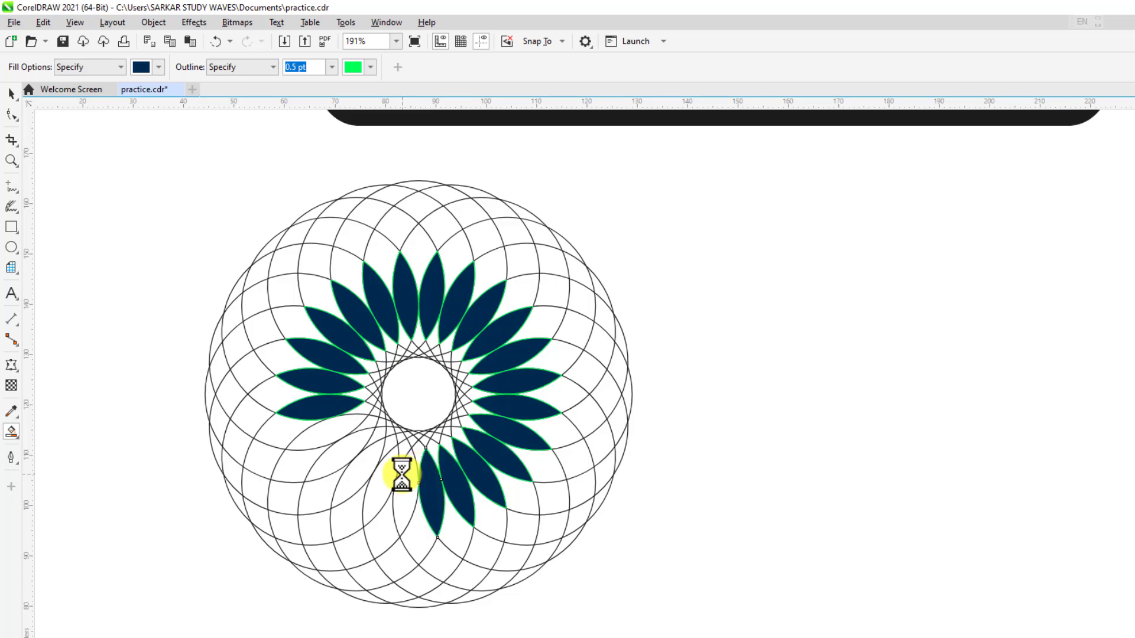
pyautogui.click(407, 471)
pyautogui.click(380, 471)
pyautogui.click(347, 457)
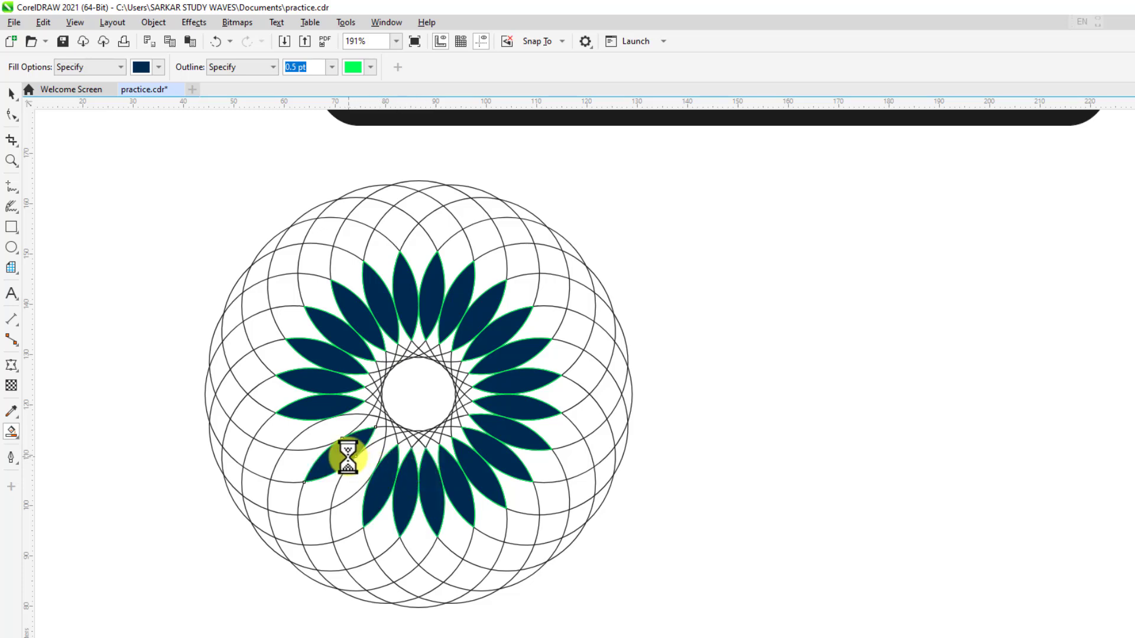
pyautogui.click(325, 428)
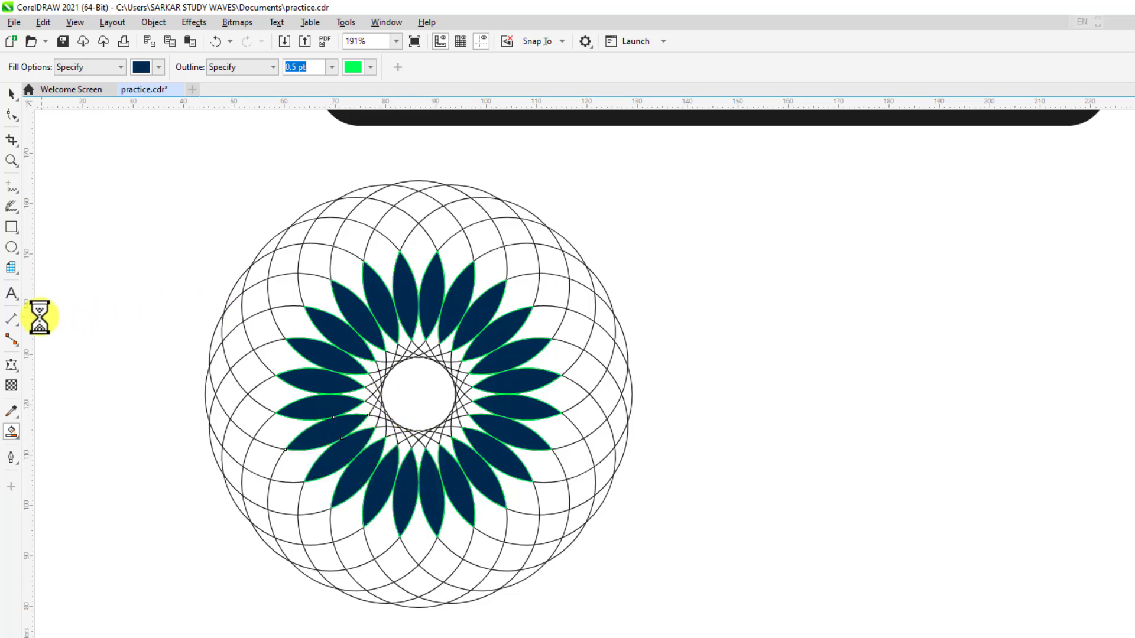
# Smart-fill the circular region at the flower's centre and recolour it orange.
pyautogui.click(425, 392)
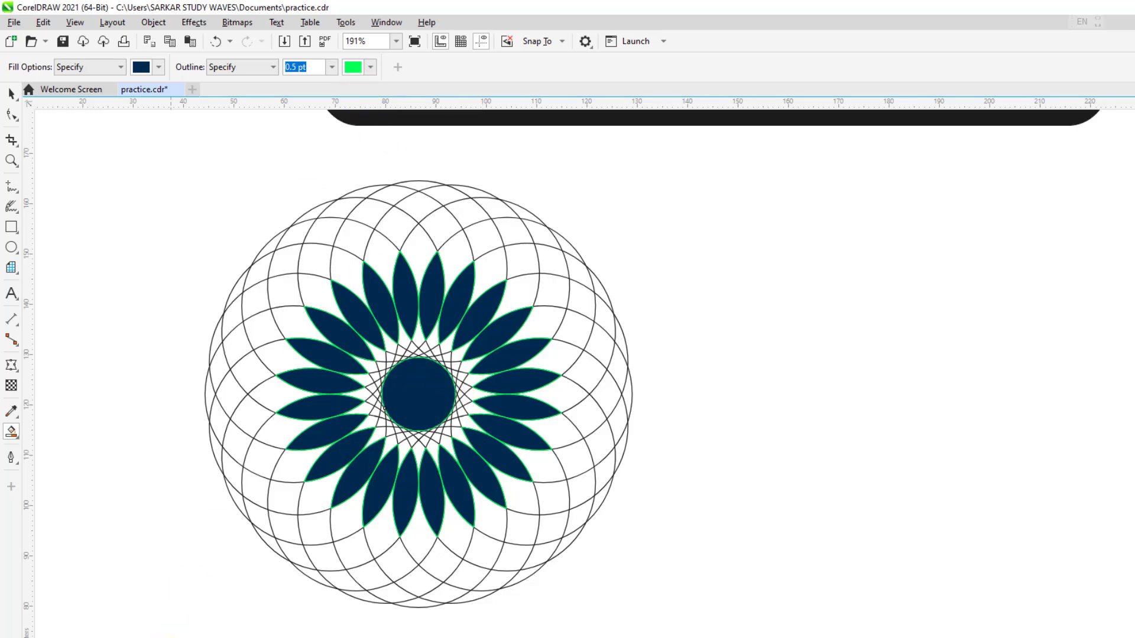
pyautogui.click(169, 637)
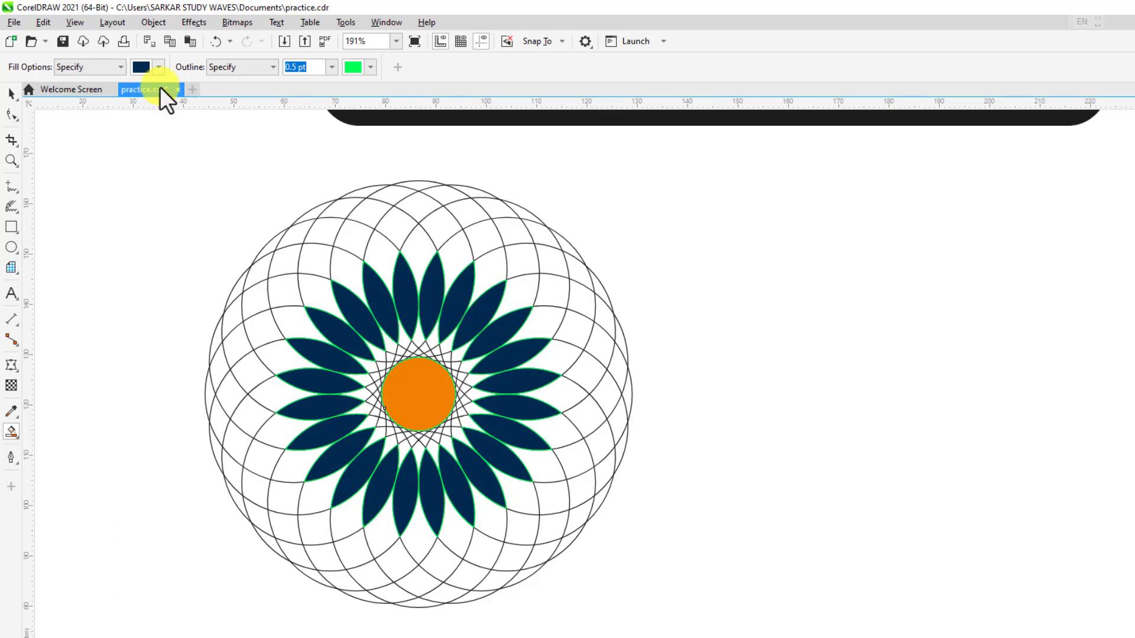
# Set the Smart Fill fill option to Use Default, and recolour the centre circle green, yellow and back to orange.
pyautogui.click(121, 67)
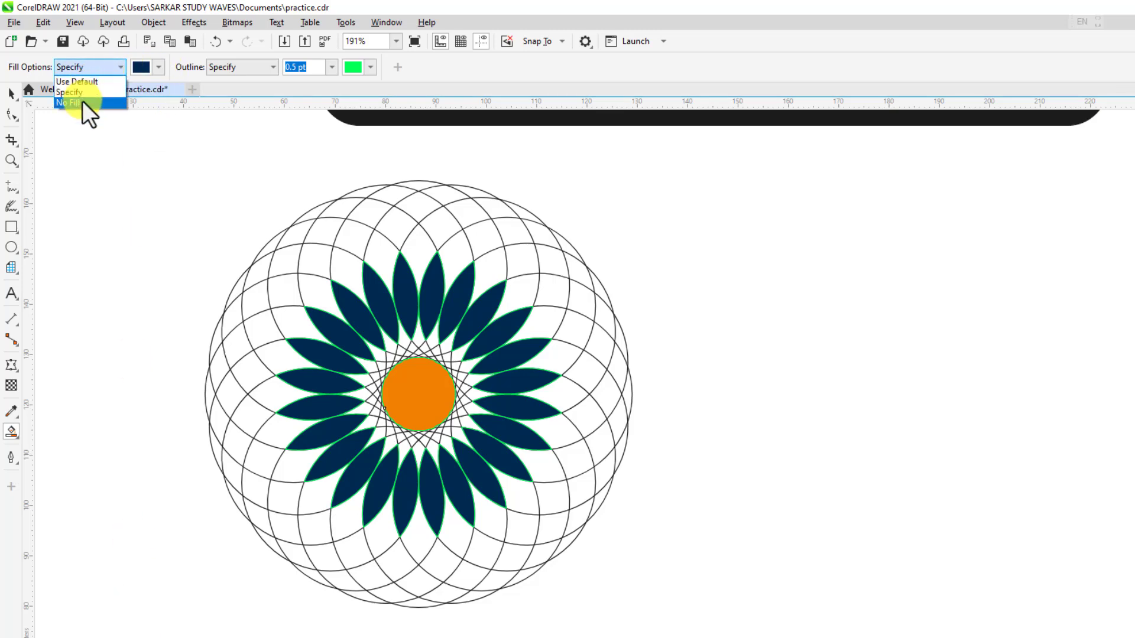
pyautogui.click(91, 83)
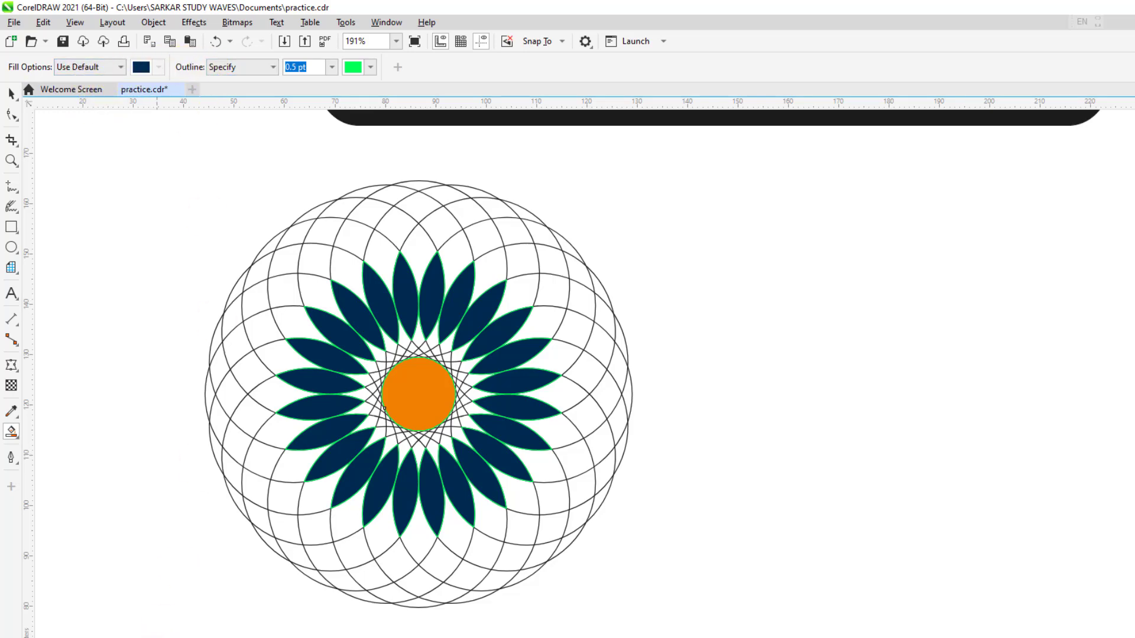
pyautogui.click(157, 637)
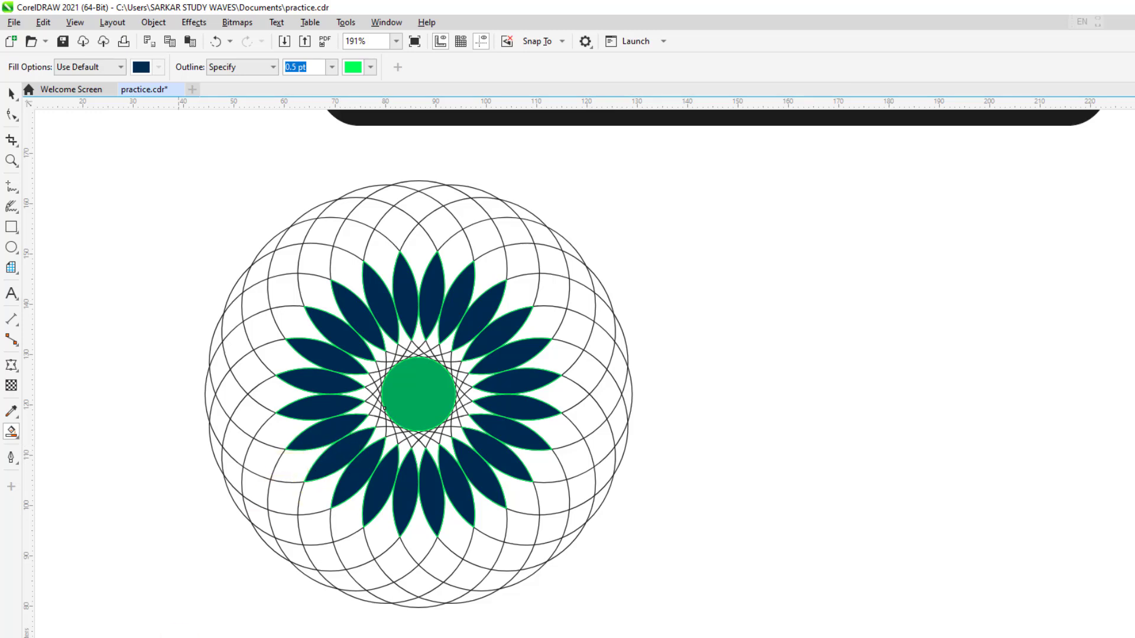
pyautogui.click(170, 637)
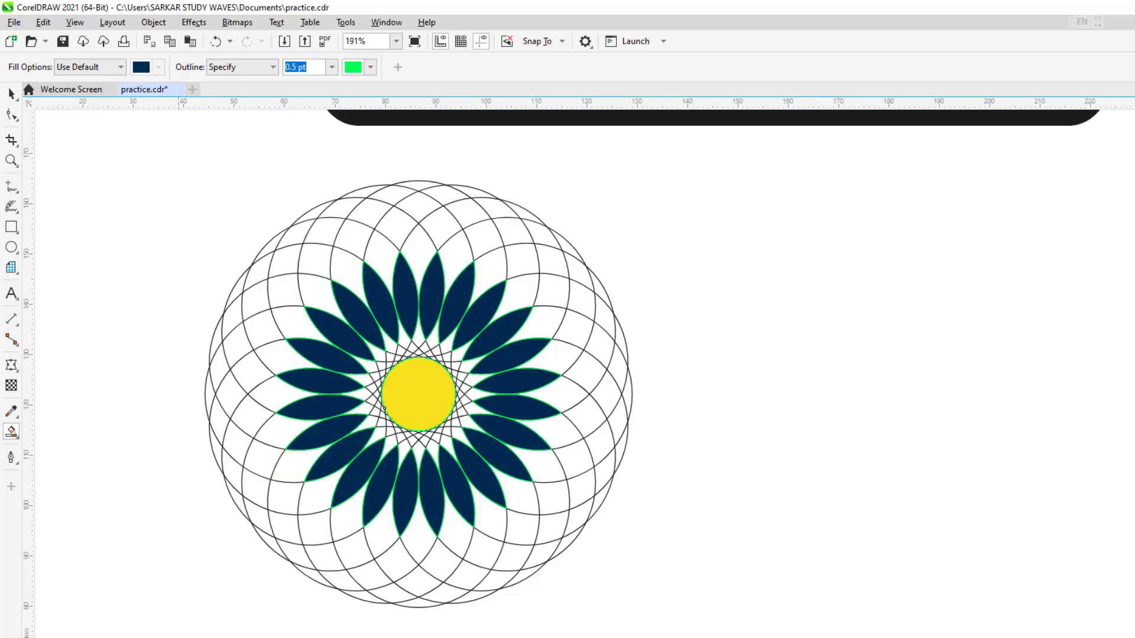
pyautogui.click(179, 637)
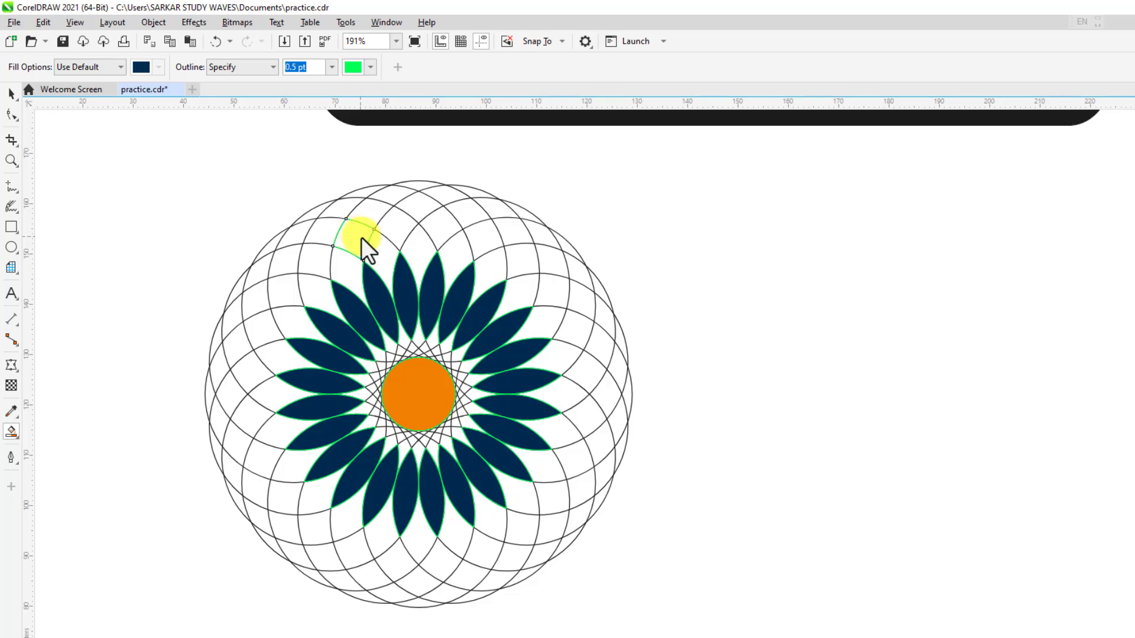
# Undo the last Smart Fill region above the petals, try the Use Default outline option and set it to No Outline.
pyautogui.hotkey('ctrl', 'z')
pyautogui.click(273, 67)
pyautogui.click(241, 81)
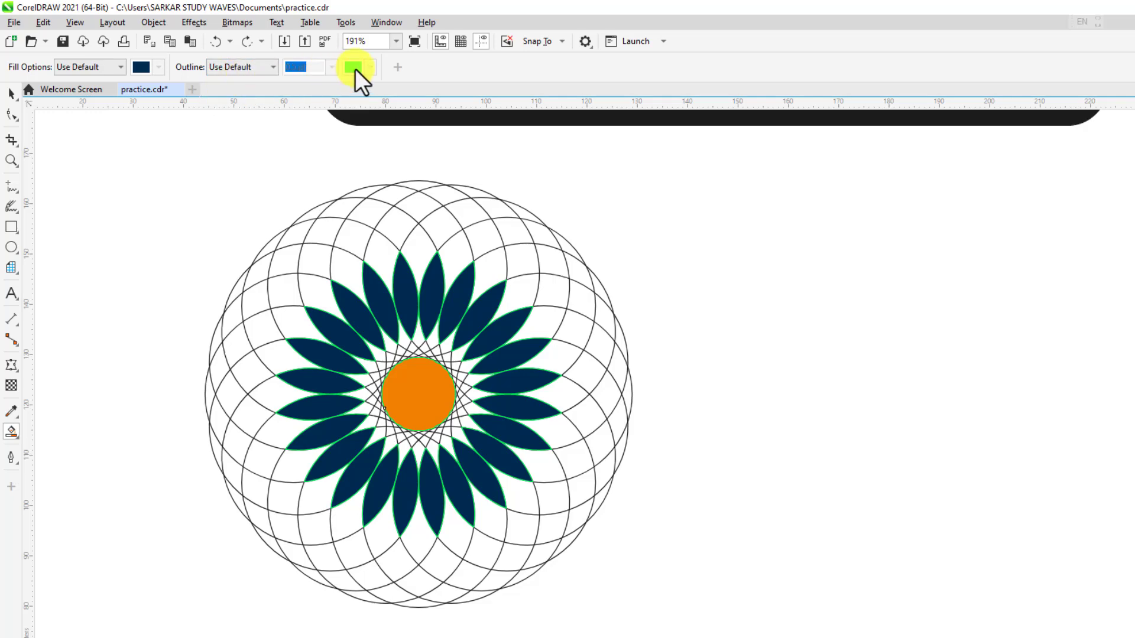
pyautogui.click(250, 67)
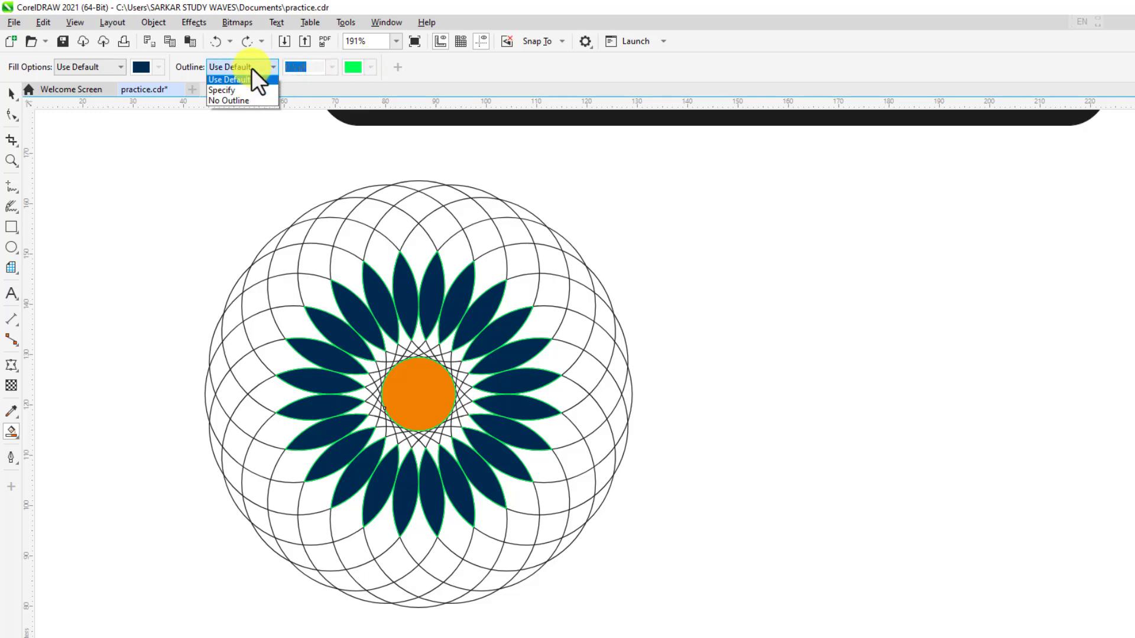
pyautogui.click(243, 103)
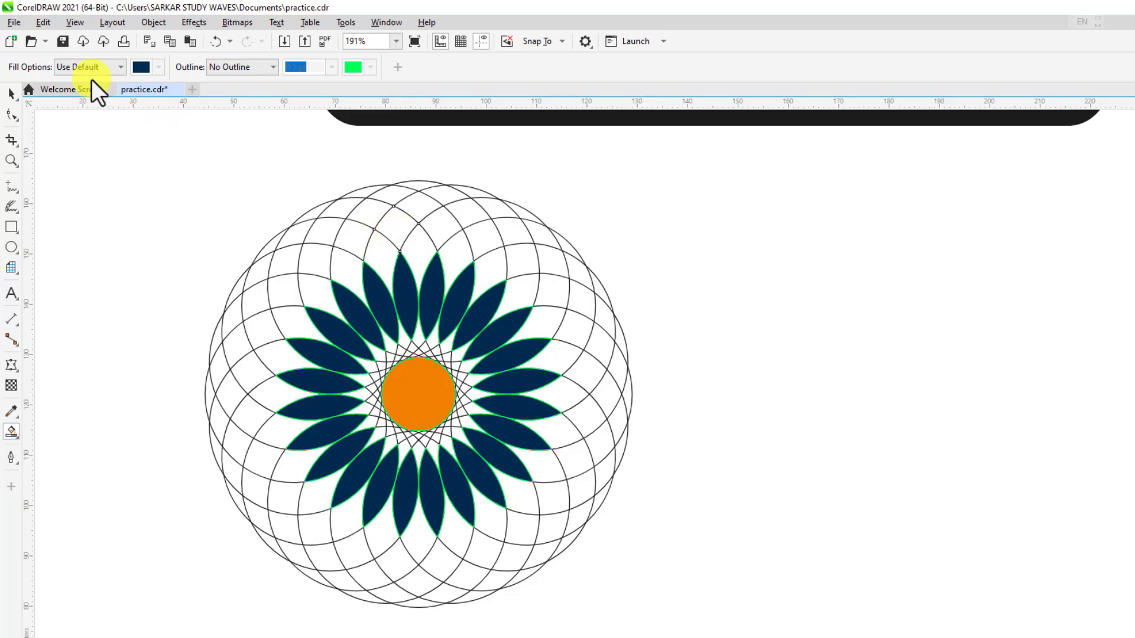
# Try Smart Fill's No Fill option and set the fill option to Specify.
pyautogui.click(86, 98)
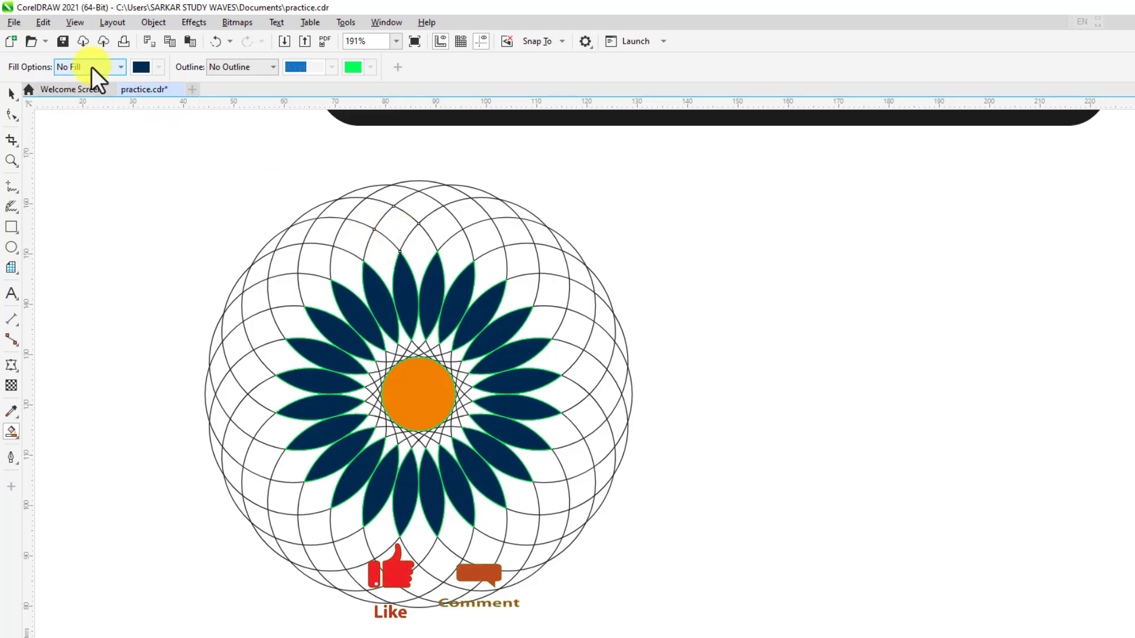
pyautogui.click(91, 66)
pyautogui.click(84, 92)
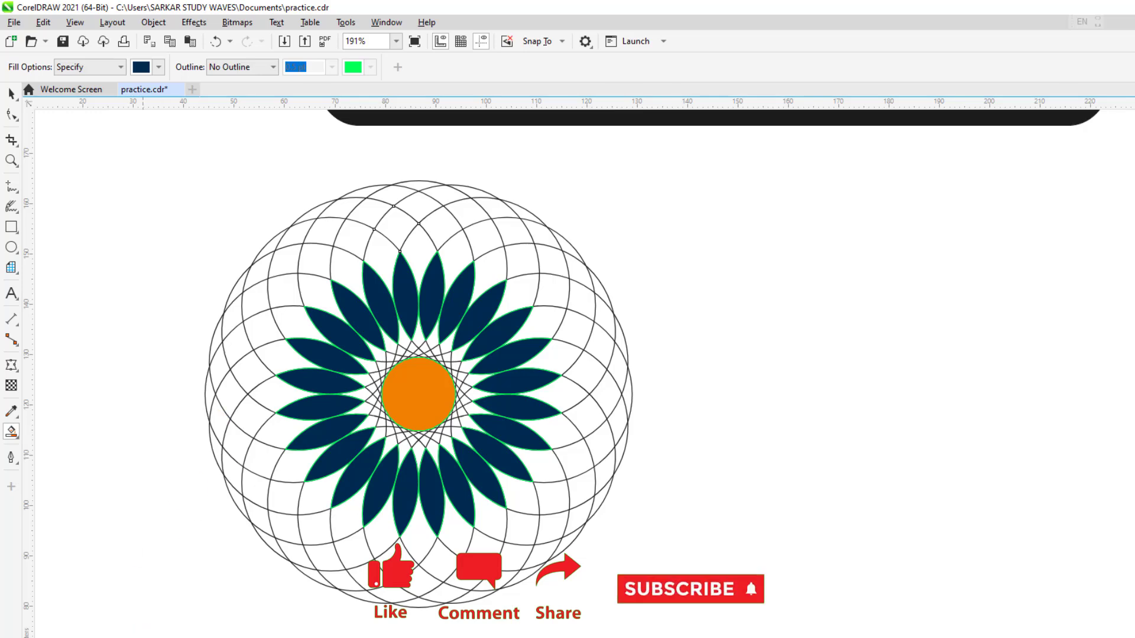
# Smart-fill the first three four-sided regions beyond the flower's upper petal tips and recolour them yellow.
pyautogui.click(441, 232)
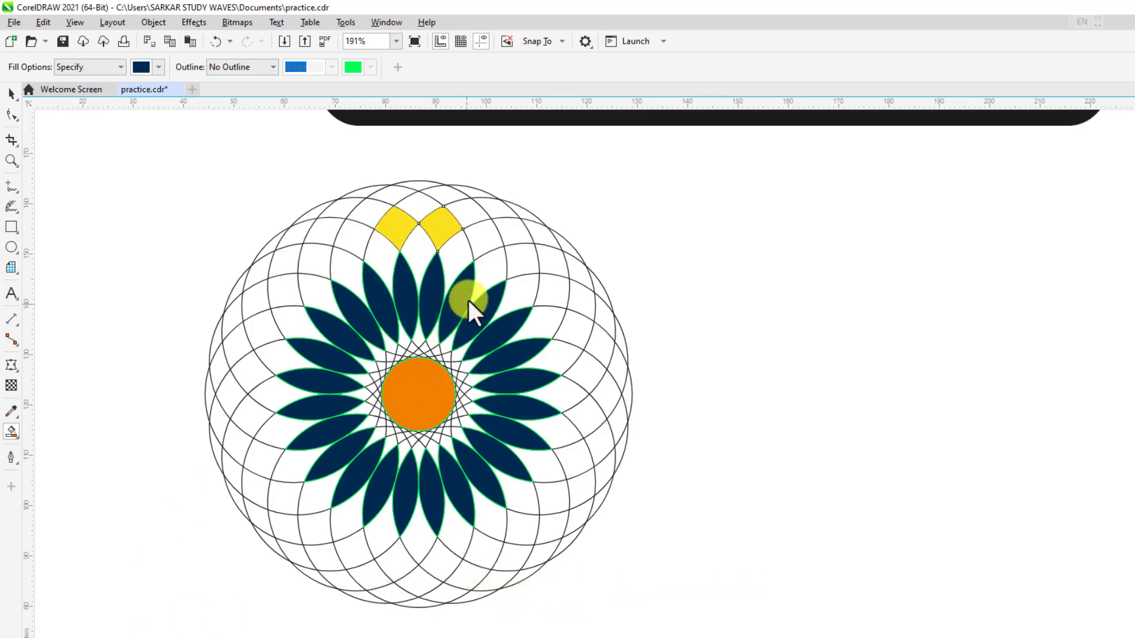
pyautogui.click(485, 240)
pyautogui.click(198, 637)
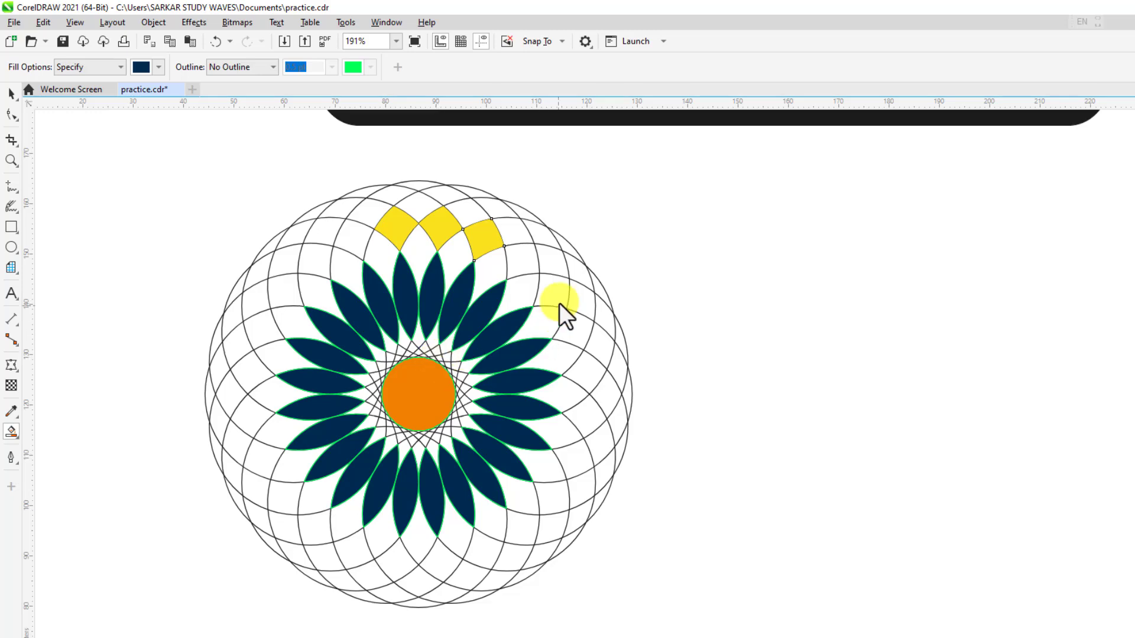
# Smart-fill the next region of the outer ring and set the fill colour to yellow #FADF1A, sampled from a neighbouring filled region.
pyautogui.click(532, 264)
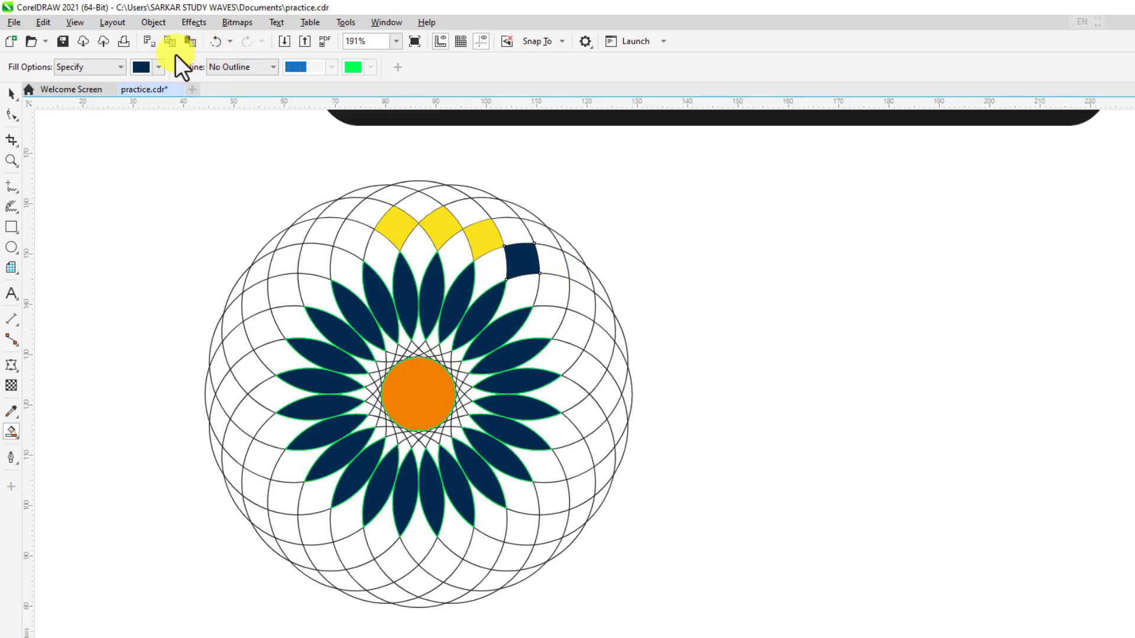
pyautogui.click(159, 68)
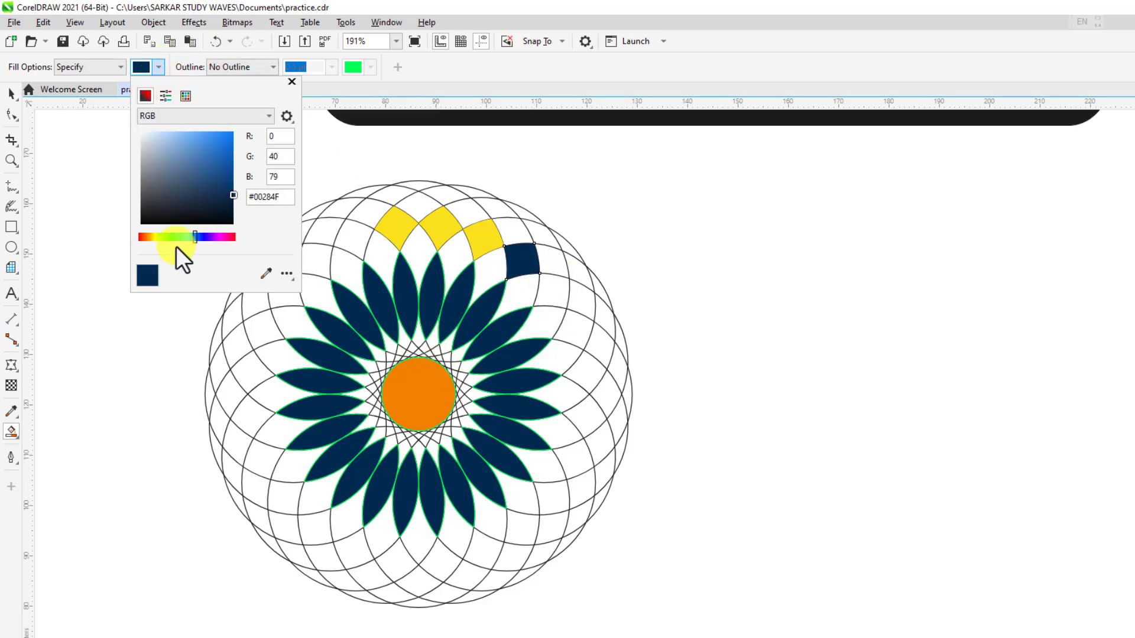
pyautogui.click(265, 273)
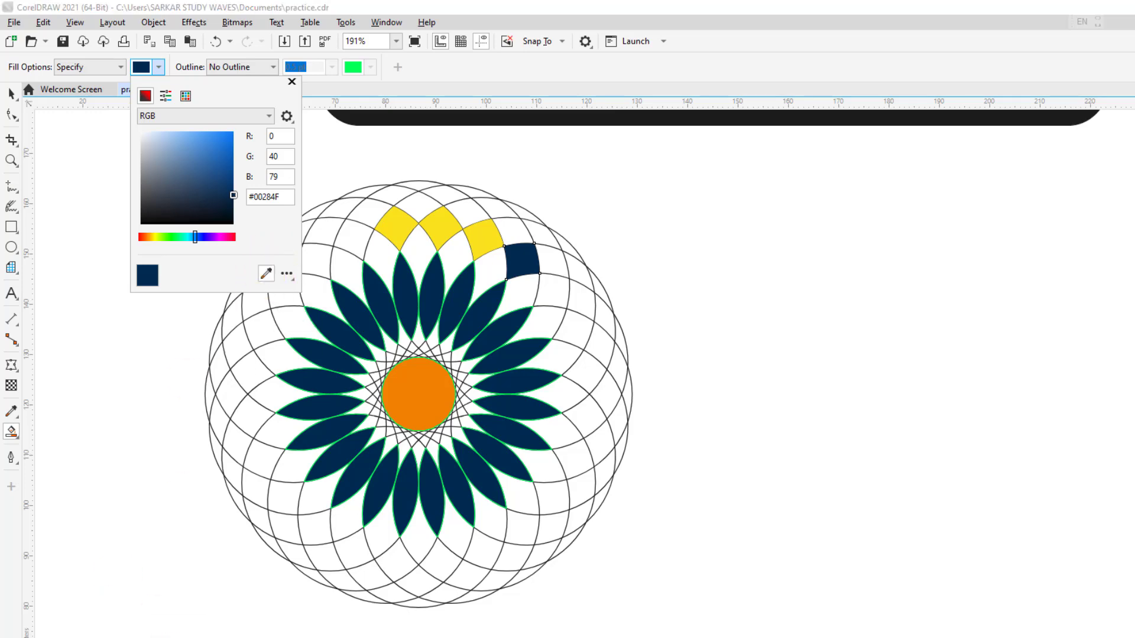
pyautogui.click(471, 234)
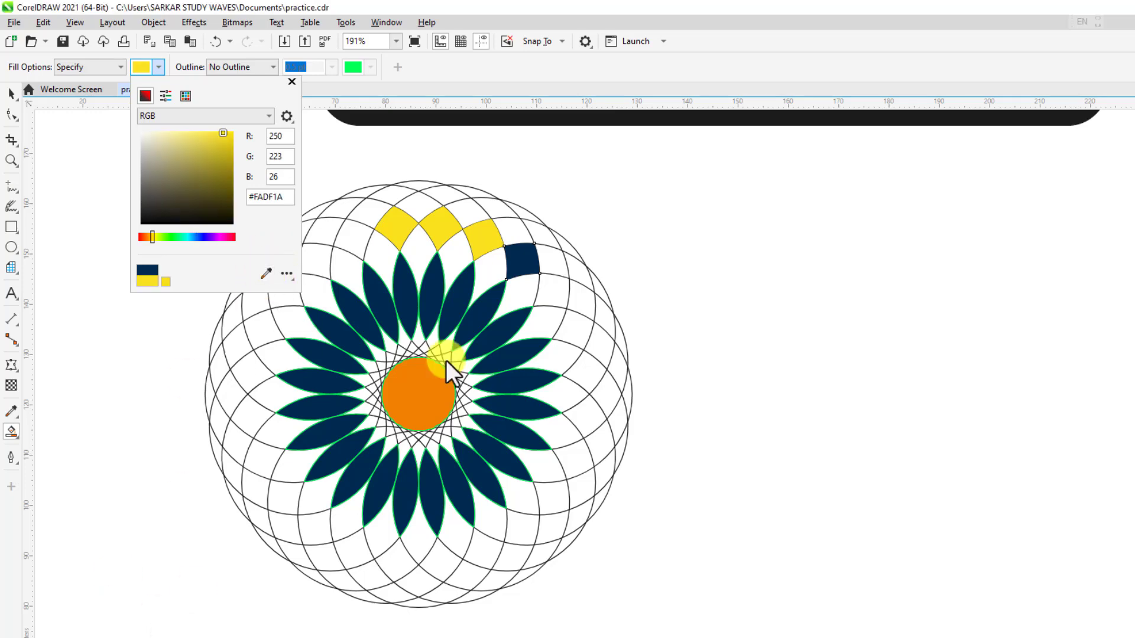
# Smart-fill the rest of the outer ring of regions around the petals yellow, undoing the stray fill over a lower petal gap.
pyautogui.click(521, 272)
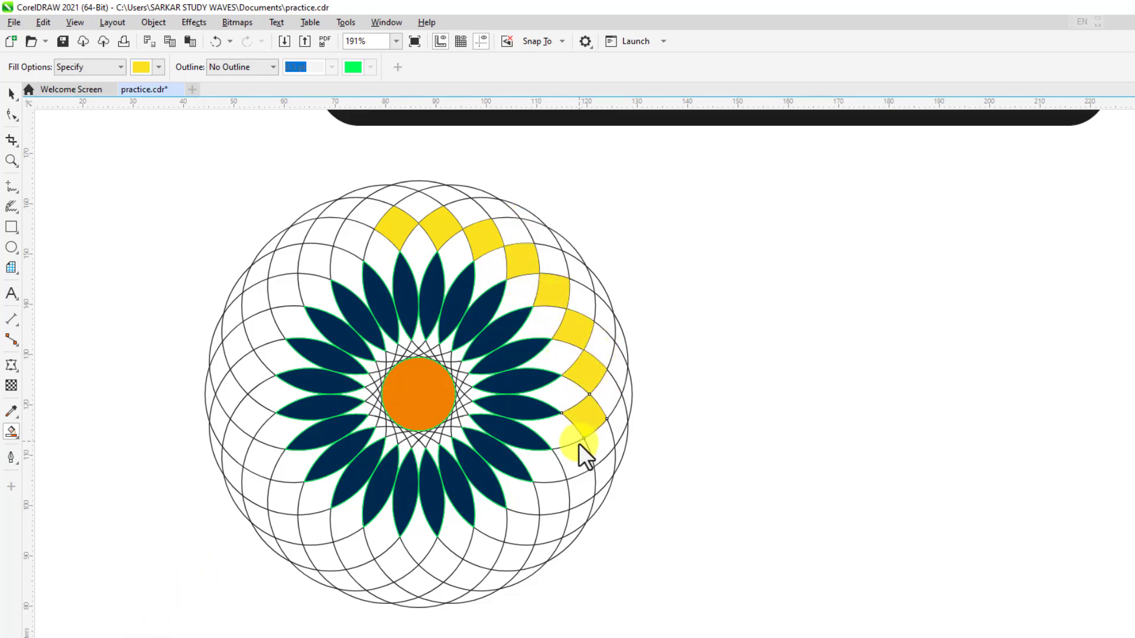
pyautogui.click(484, 547)
pyautogui.click(420, 559)
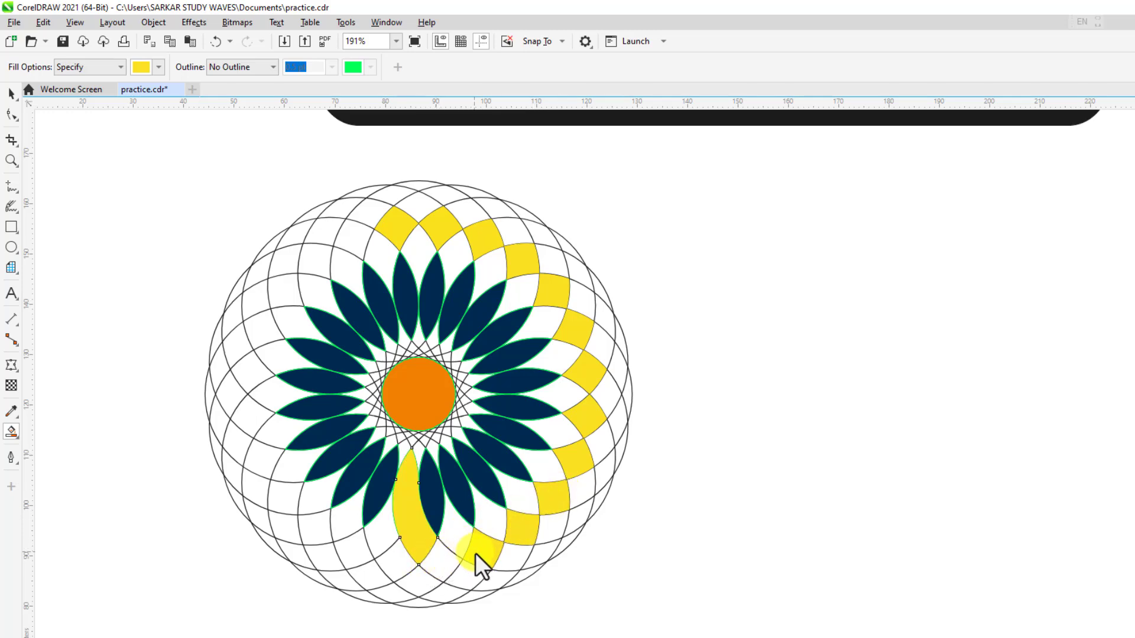
pyautogui.hotkey('ctrl', 'z')
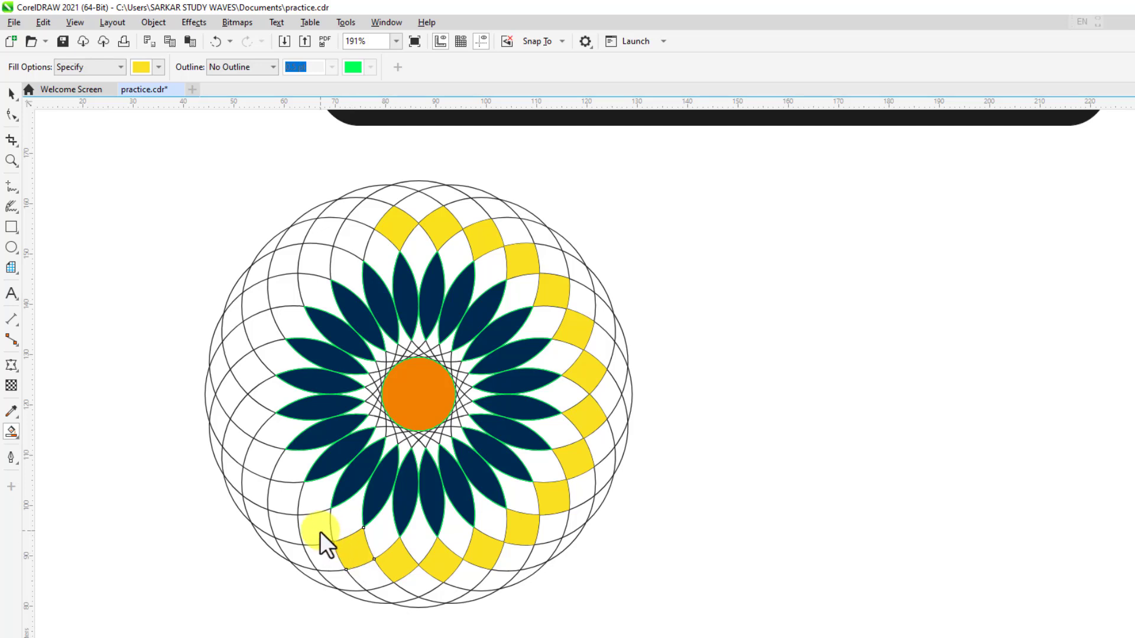
pyautogui.click(249, 405)
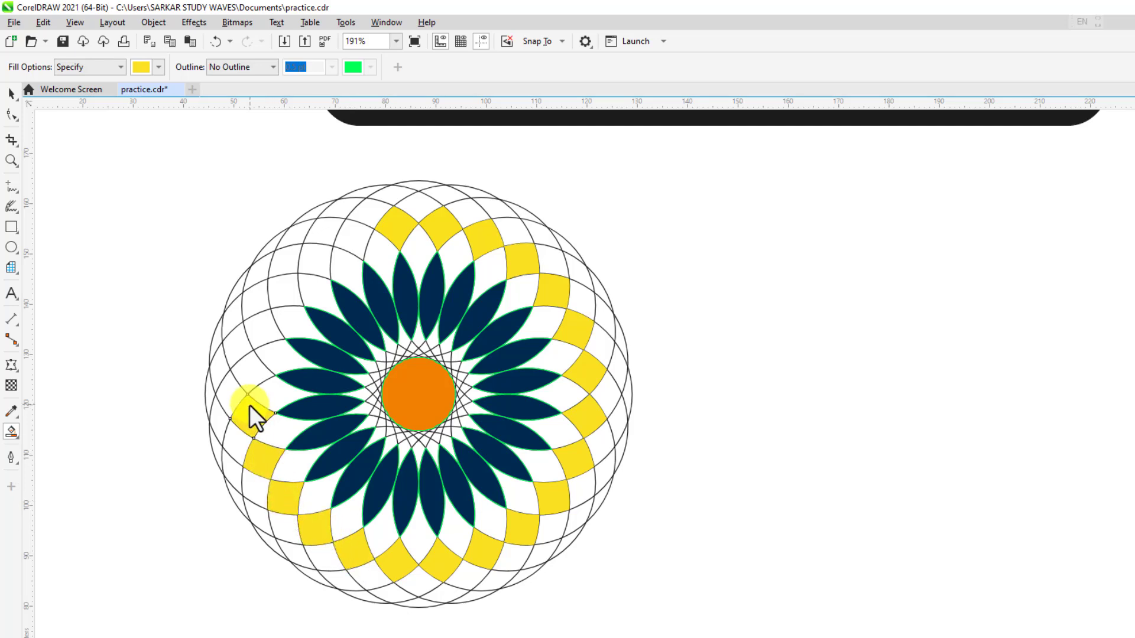
pyautogui.click(257, 335)
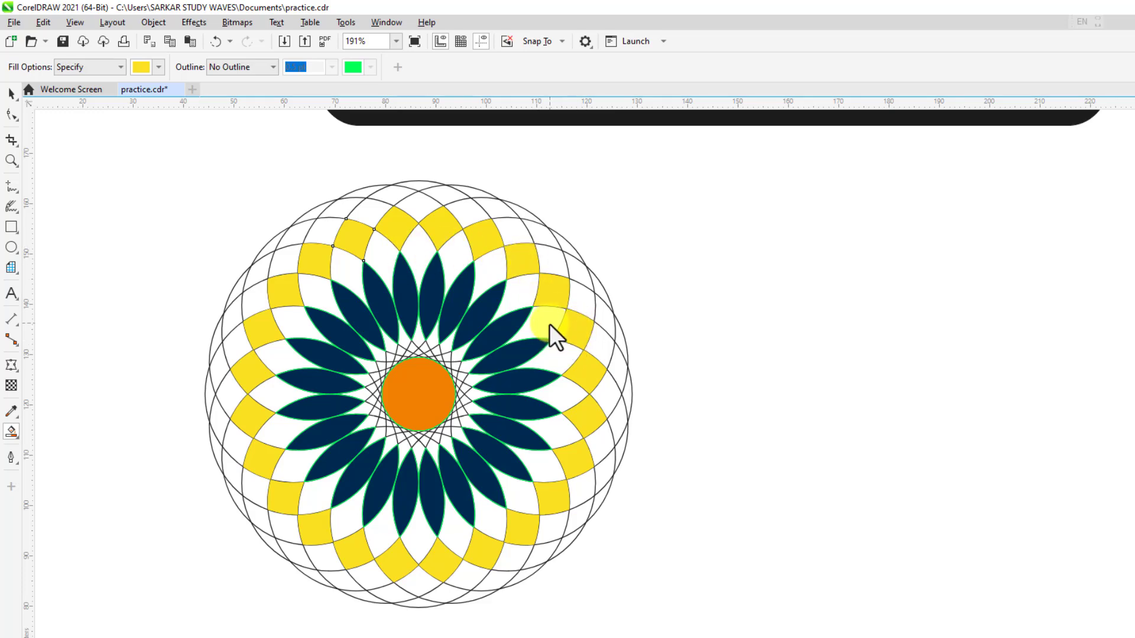
pyautogui.scroll(-2, 611, 325)
pyautogui.scroll(2, 612, 452)
pyautogui.scroll(-2, 575, 418)
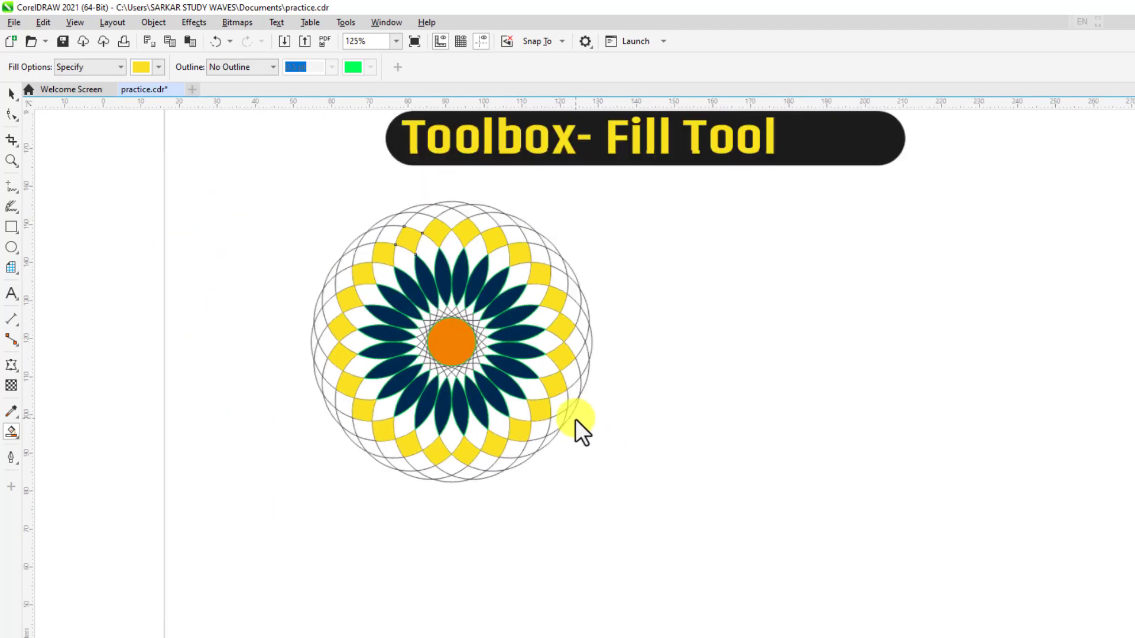
pyautogui.scroll(1, 543, 278)
pyautogui.scroll(1, 590, 369)
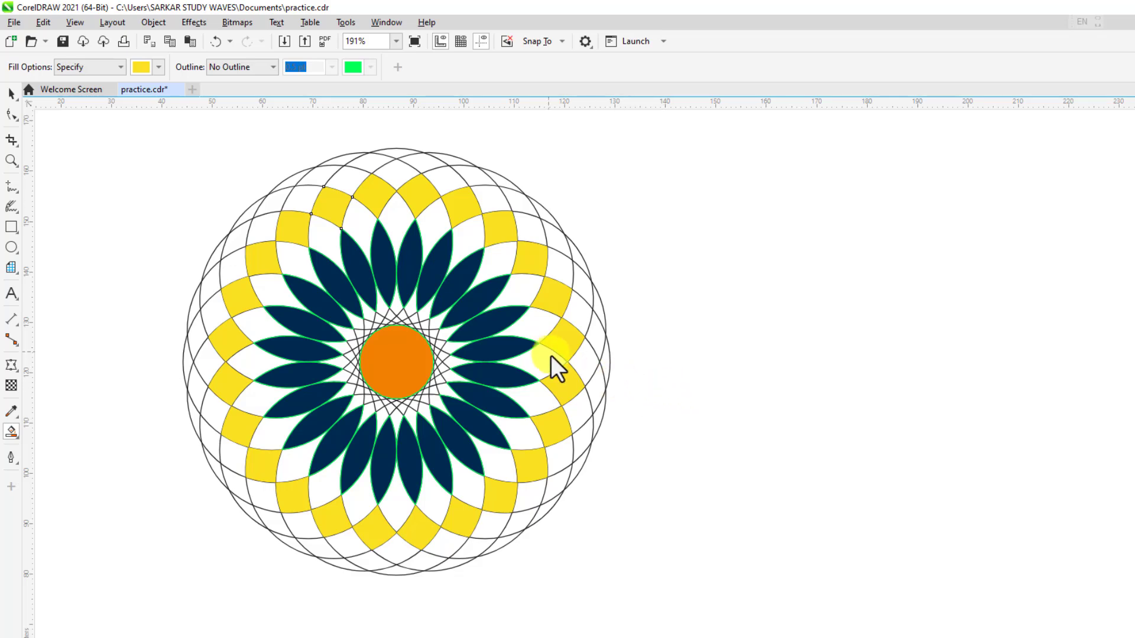
pyautogui.scroll(-3, 763, 301)
pyautogui.scroll(3, 870, 361)
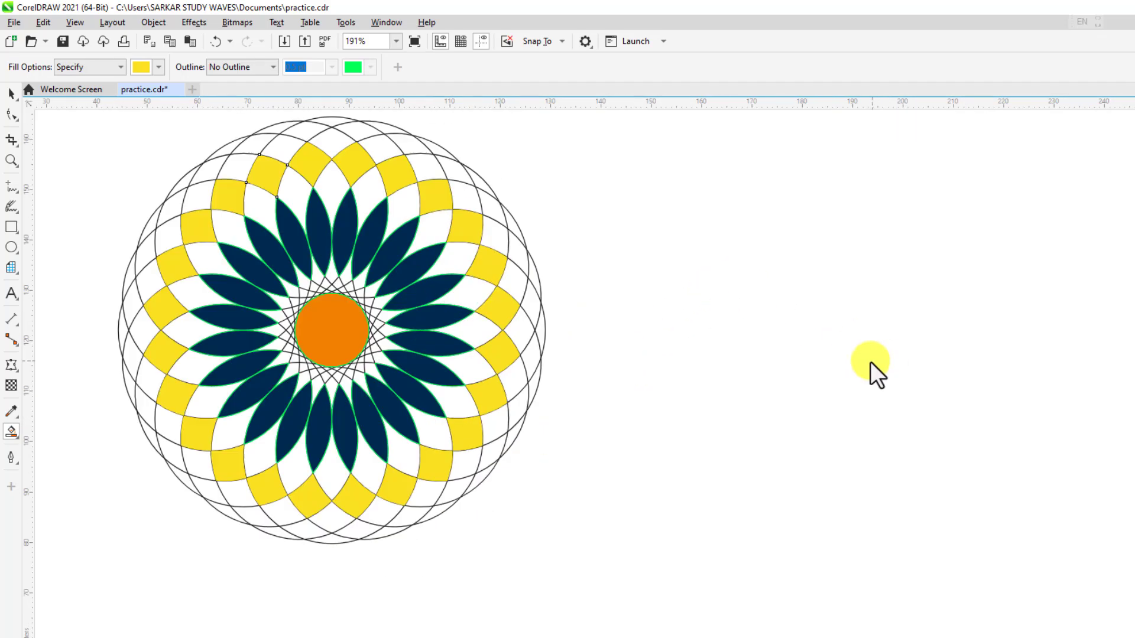
# Draw a circle about 43 mm in diameter in the empty area beside the flower.
pyautogui.click(7, 435)
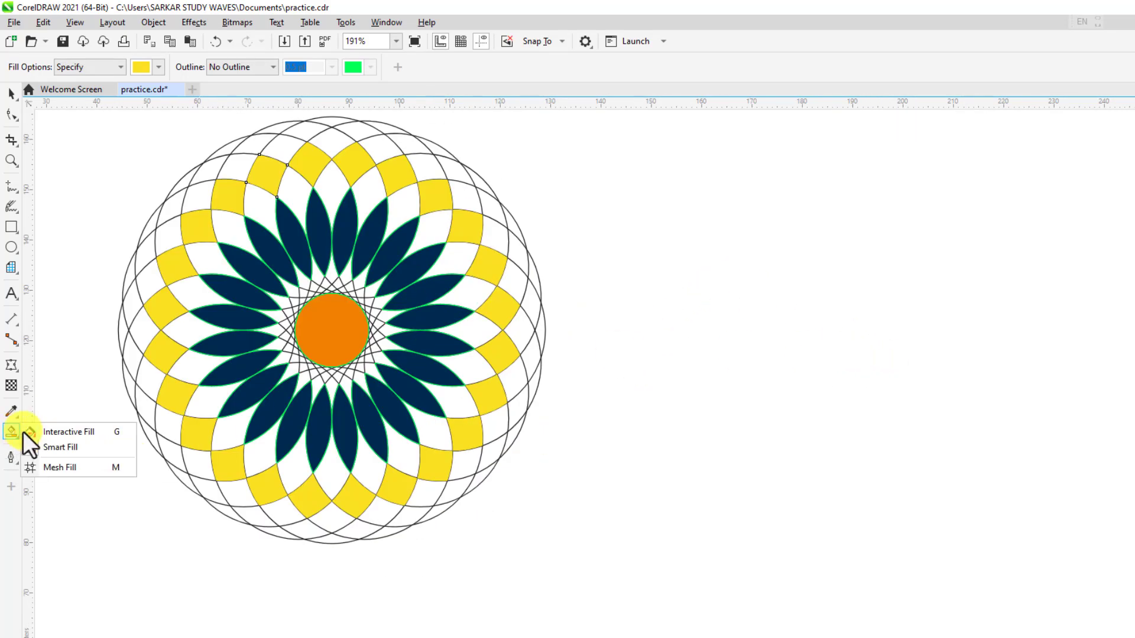
pyautogui.click(57, 468)
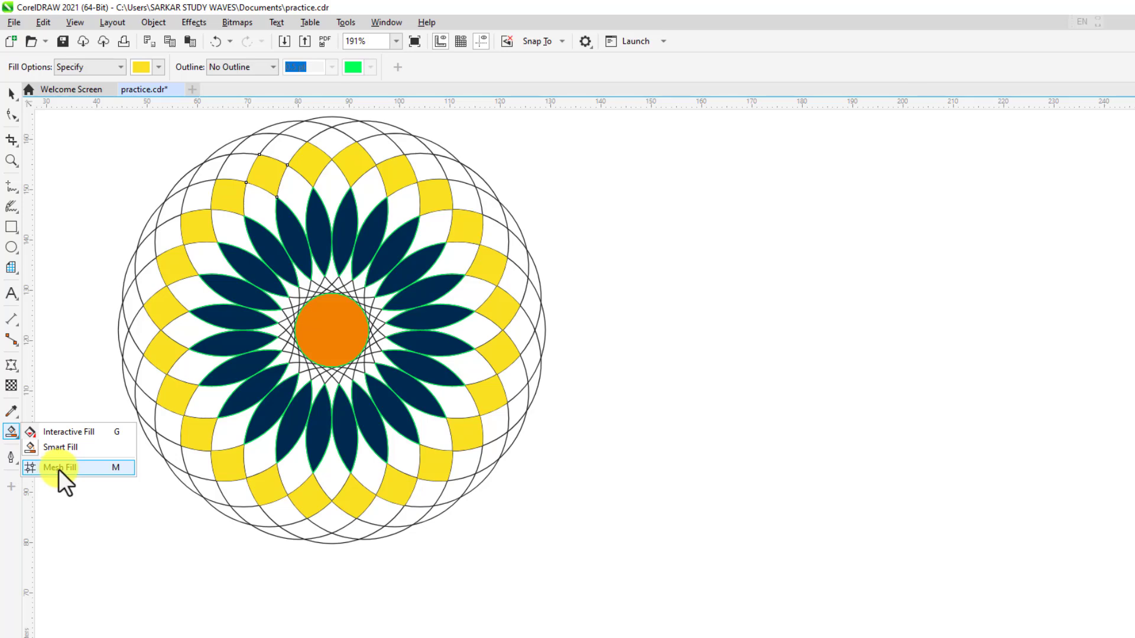
pyautogui.click(12, 247)
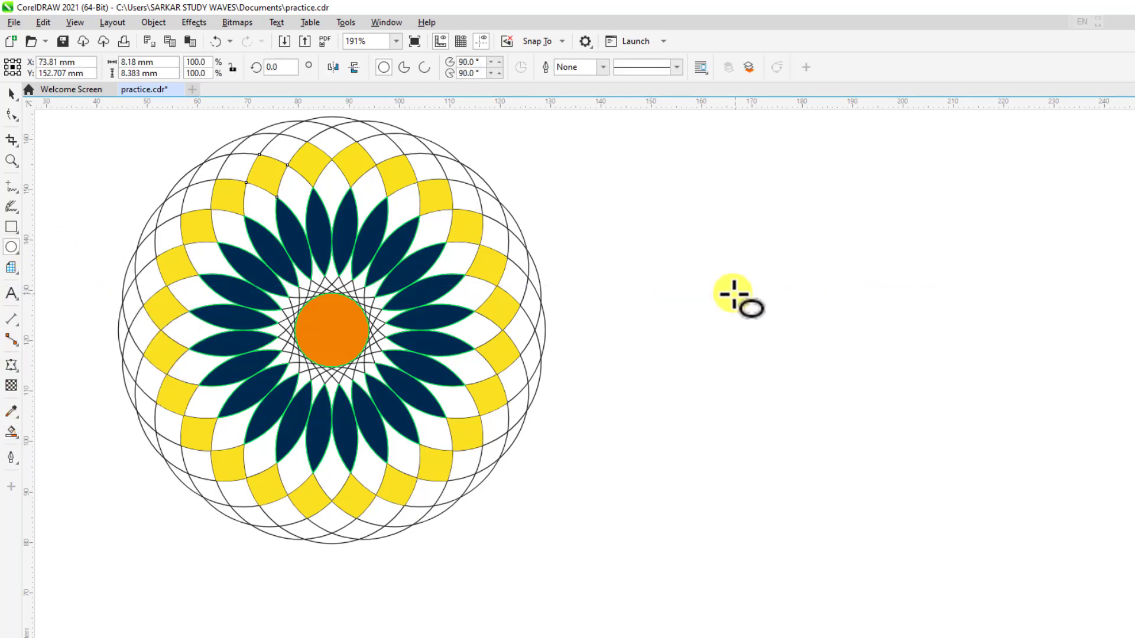
pyautogui.scroll(-1, 734, 294)
pyautogui.scroll(1, 811, 283)
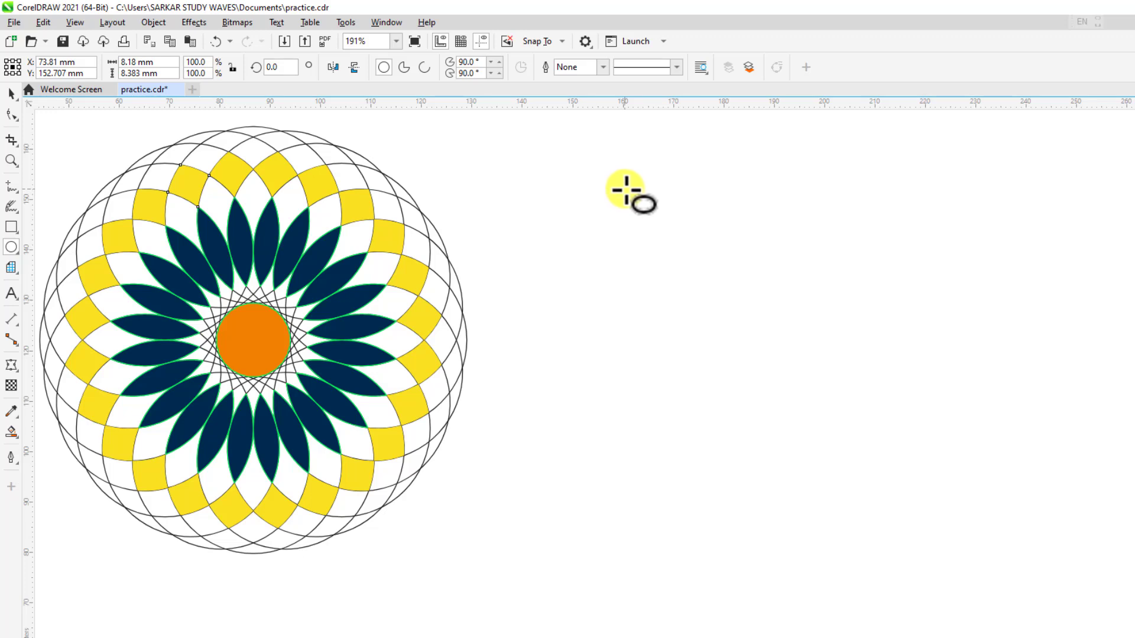
pyautogui.moveTo(625, 189)
pyautogui.mouseDown()
pyautogui.moveTo(766, 313)
pyautogui.moveTo(842, 402)
pyautogui.mouseUp()
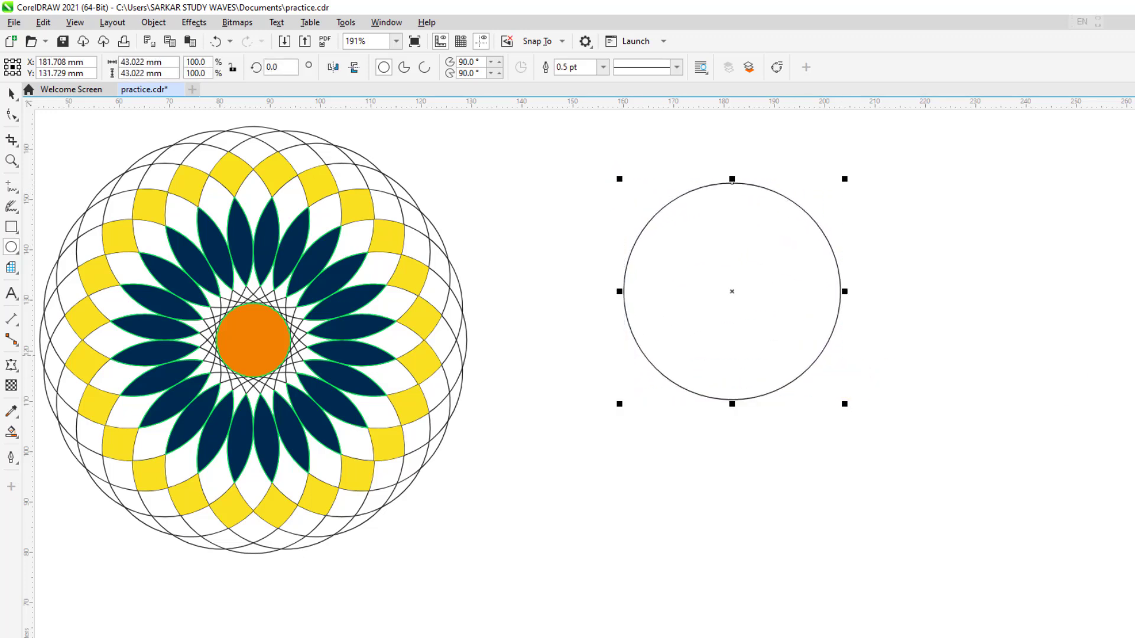
# Fill the new circle pale yellow and set its outline width to None.
pyautogui.click(319, 637)
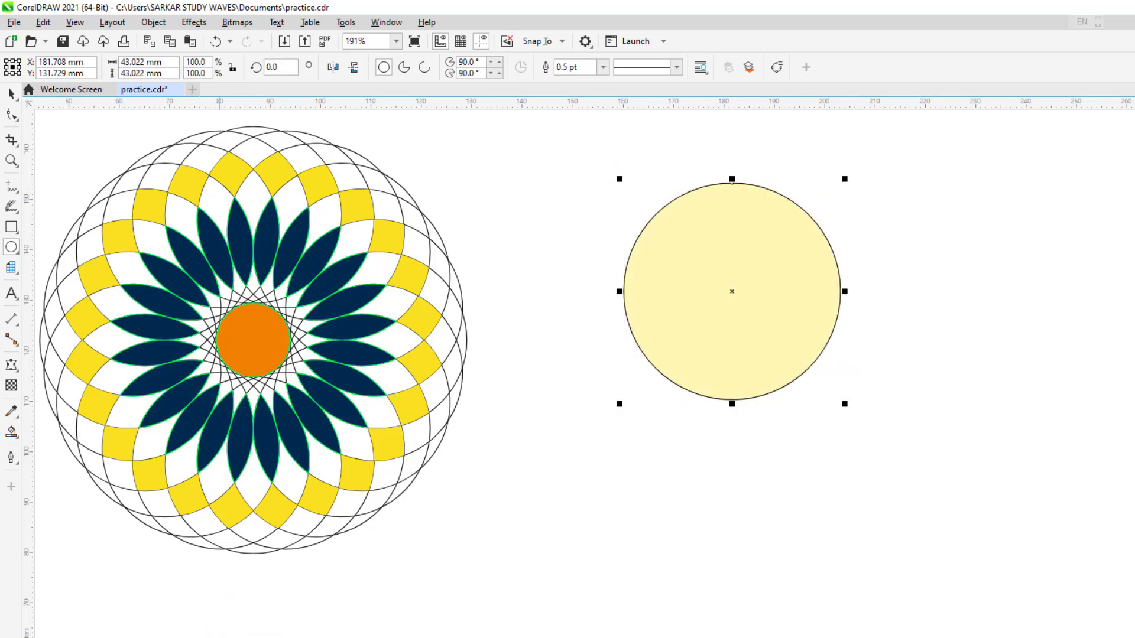
pyautogui.scroll(1, 969, 276)
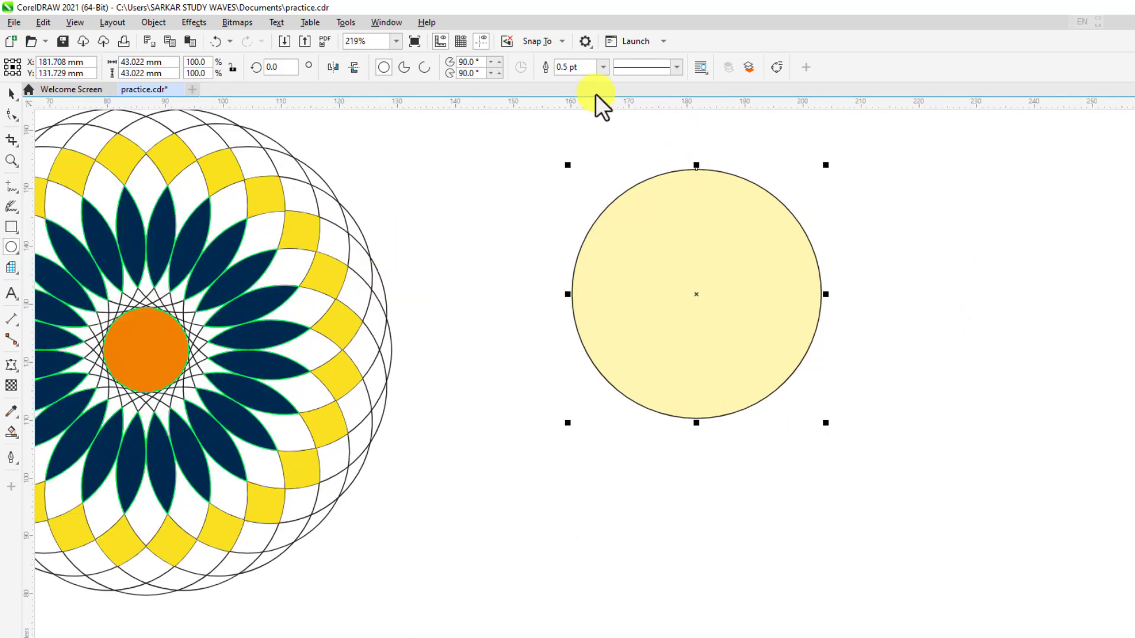
pyautogui.click(603, 66)
pyautogui.click(572, 78)
pyautogui.scroll(1, 911, 234)
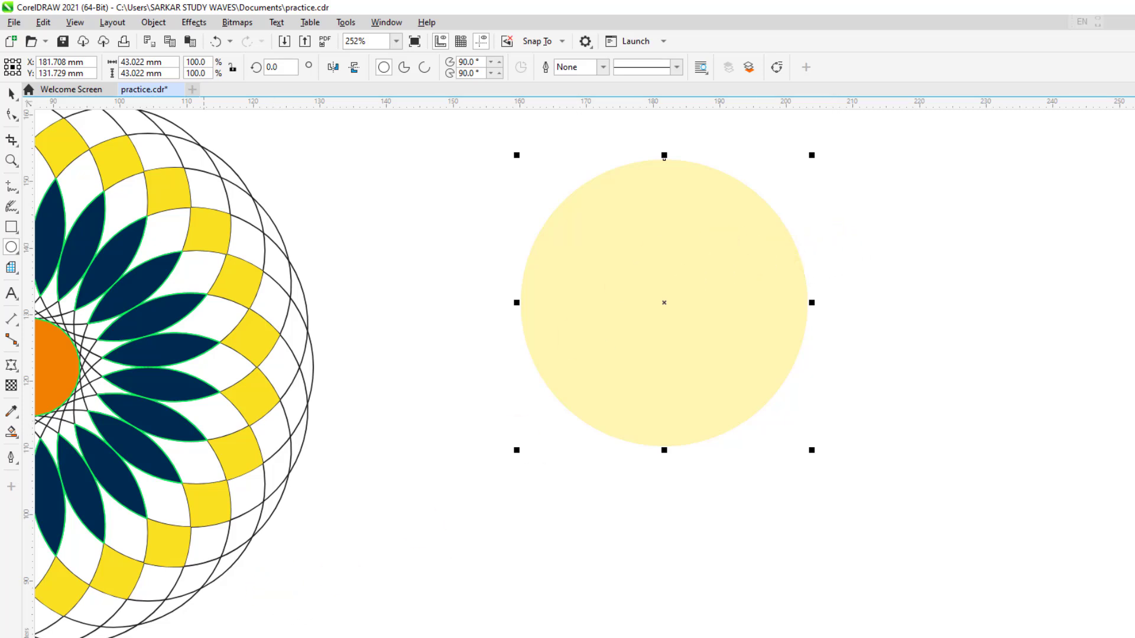
# Place a green copy of the circle directly on top and apply a 2 by 2 rectangular Mesh Fill to it.
pyautogui.click(133, 637)
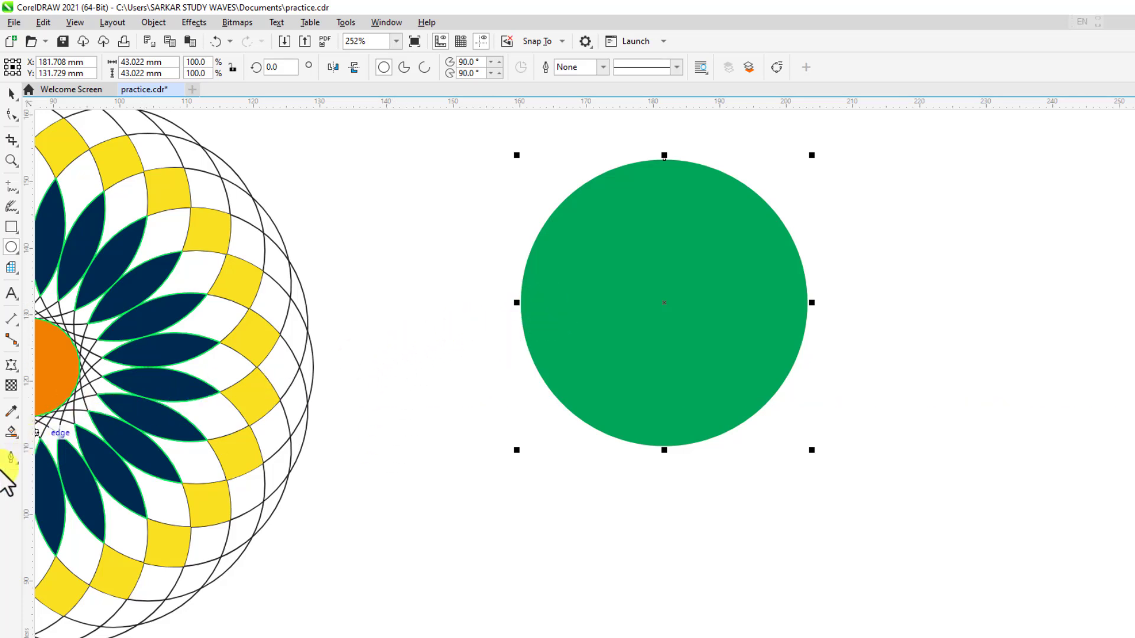
pyautogui.click(12, 435)
pyautogui.click(62, 467)
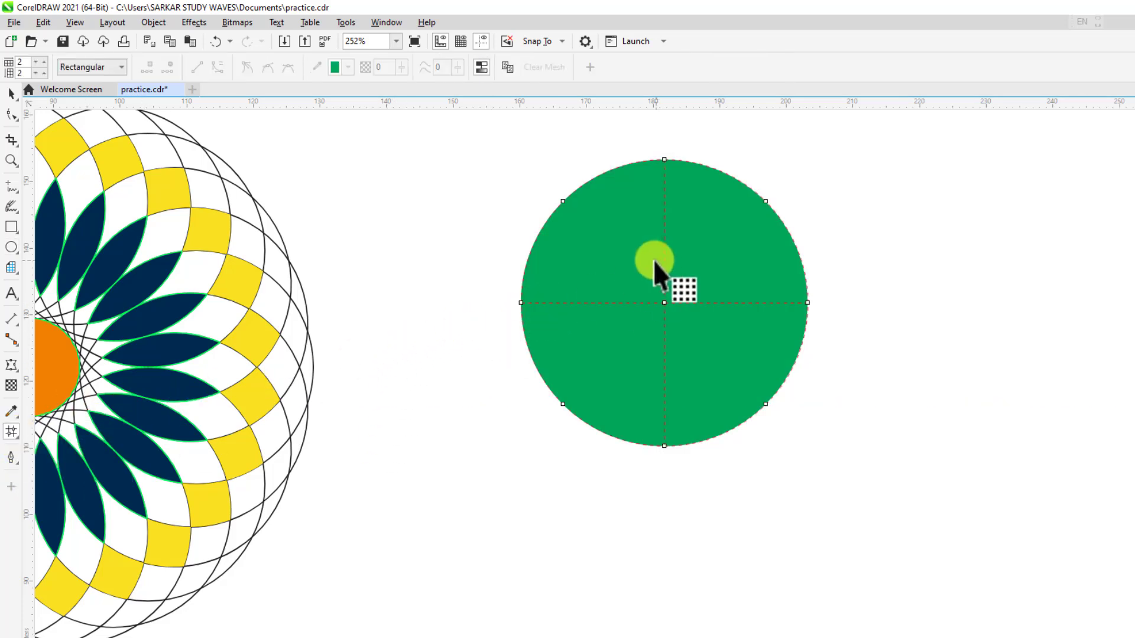
# Pull the green circle's upper-left and lower-right mesh edge nodes to its centre to expose the circle beneath.
pyautogui.scroll(2, 850, 332)
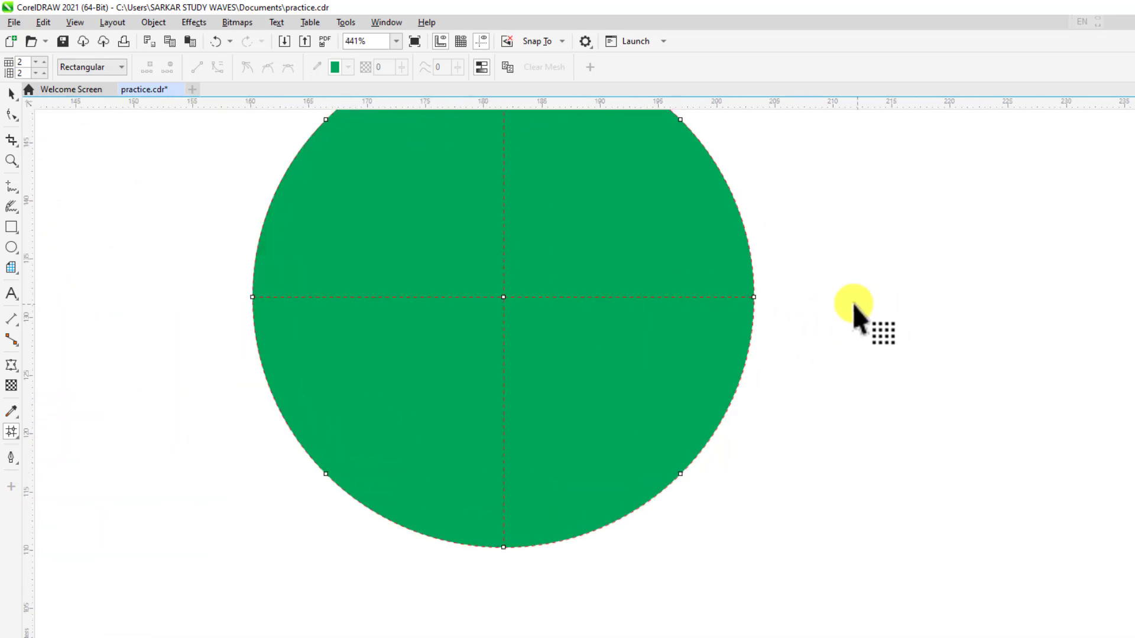
pyautogui.scroll(-1, 767, 151)
pyautogui.scroll(1, 735, 143)
pyautogui.scroll(-1, 735, 143)
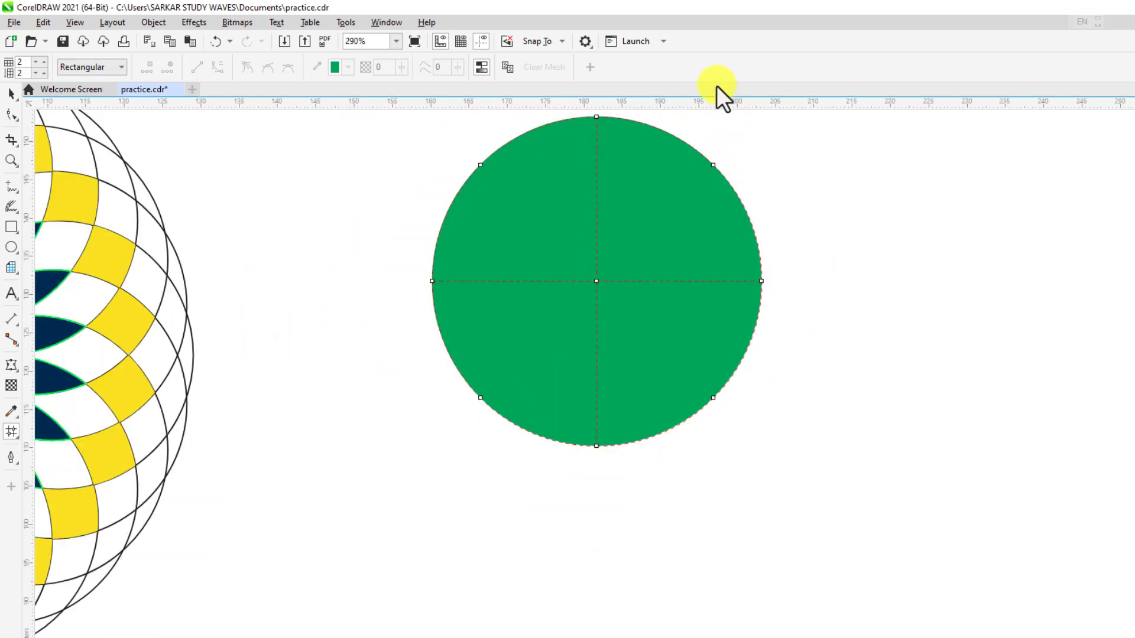
pyautogui.scroll(1, 659, 117)
pyautogui.moveTo(452, 172); pyautogui.dragTo(587, 305)
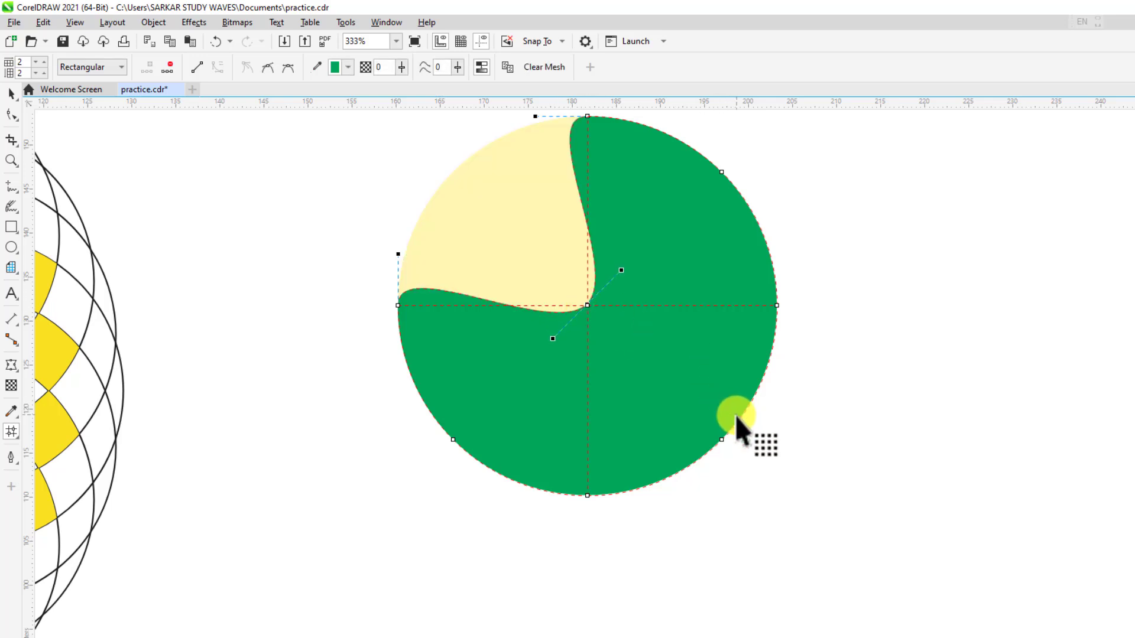
pyautogui.moveTo(720, 440); pyautogui.dragTo(586, 304)
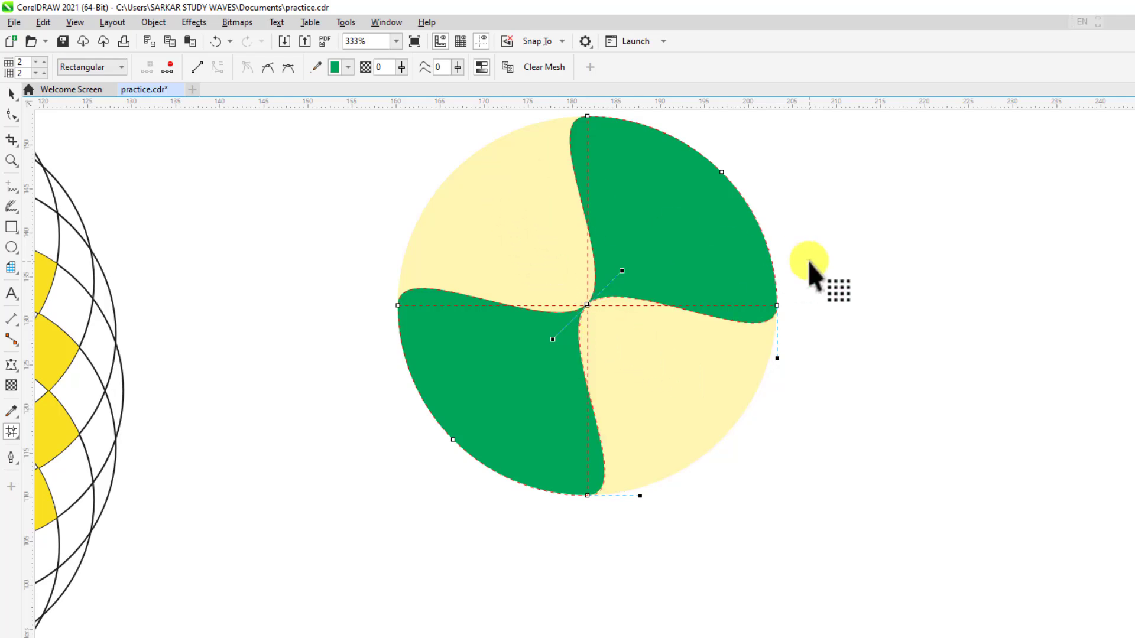
# Select the underlying circle and recolour it red, yellow and finally blue.
pyautogui.scroll(-3, 892, 319)
pyautogui.scroll(2, 886, 271)
pyautogui.click(11, 93)
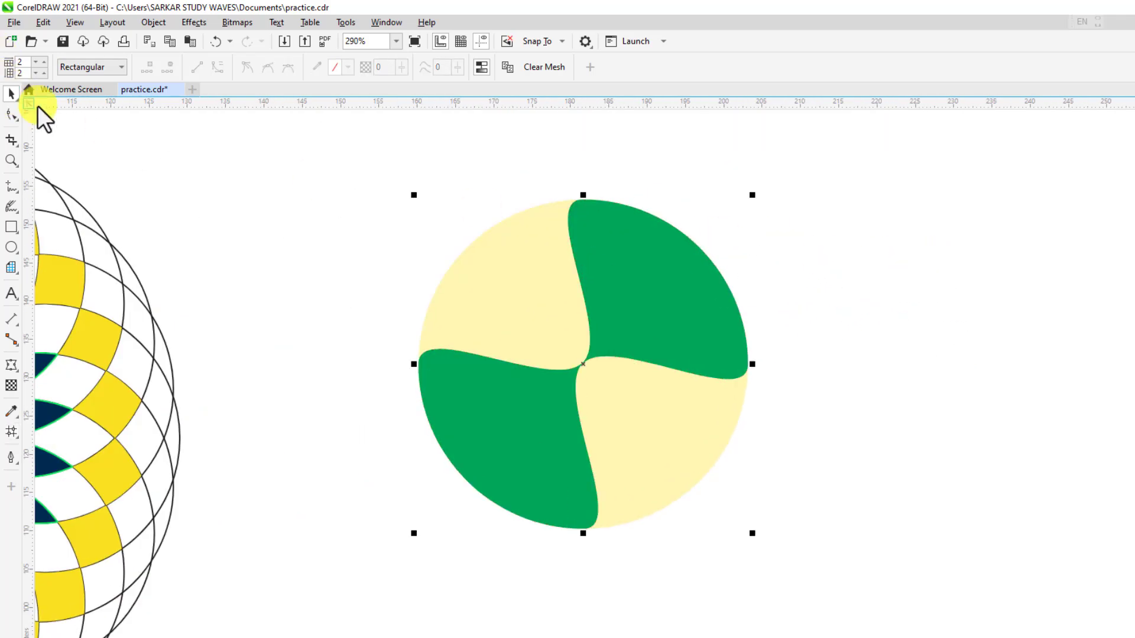
pyautogui.scroll(-2, 661, 310)
pyautogui.scroll(1, 730, 256)
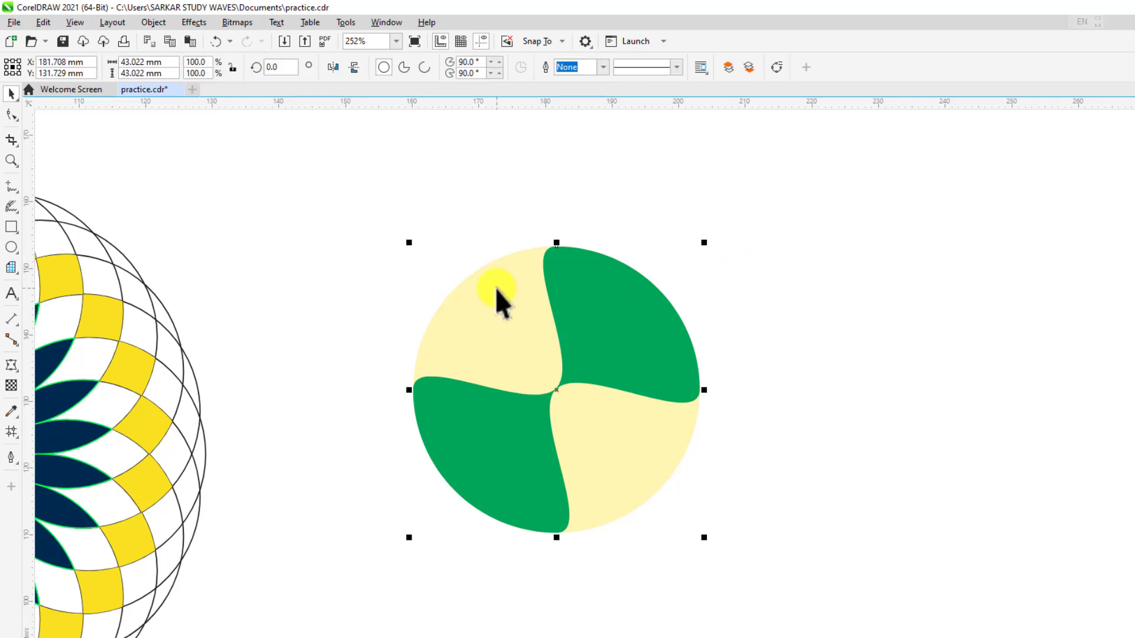
pyautogui.click(250, 637)
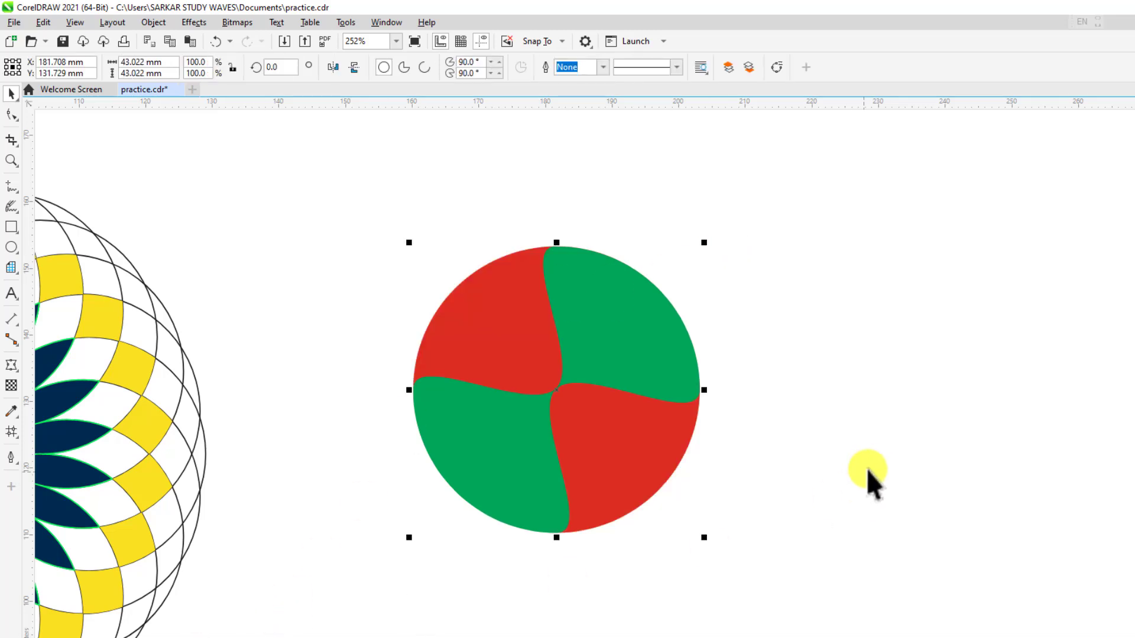
pyautogui.click(251, 637)
pyautogui.click(250, 637)
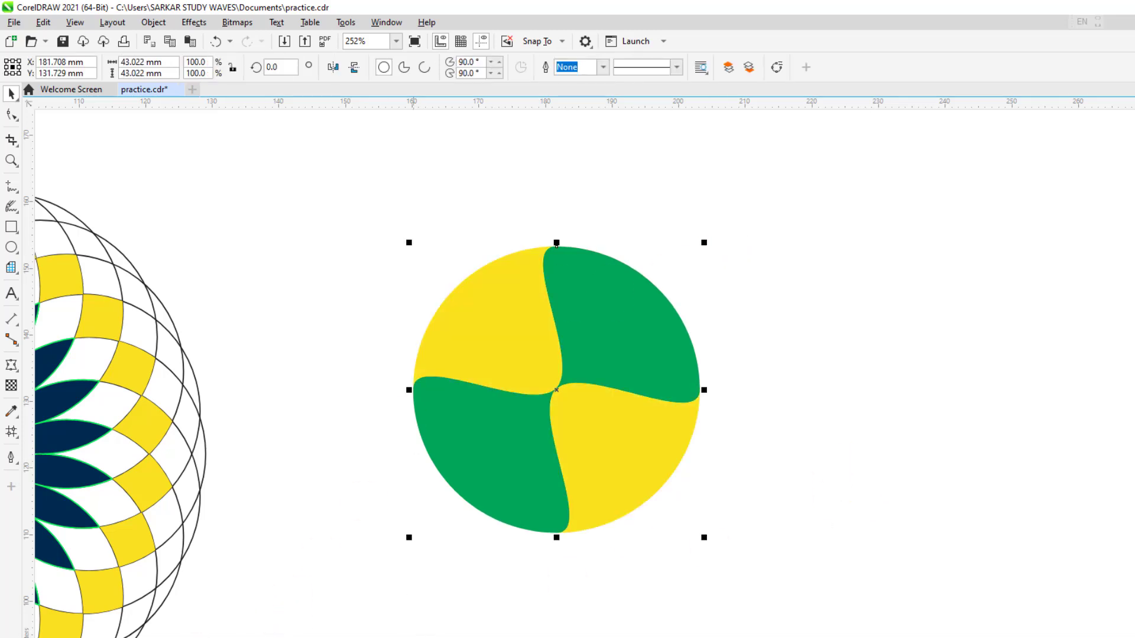
pyautogui.click(413, 637)
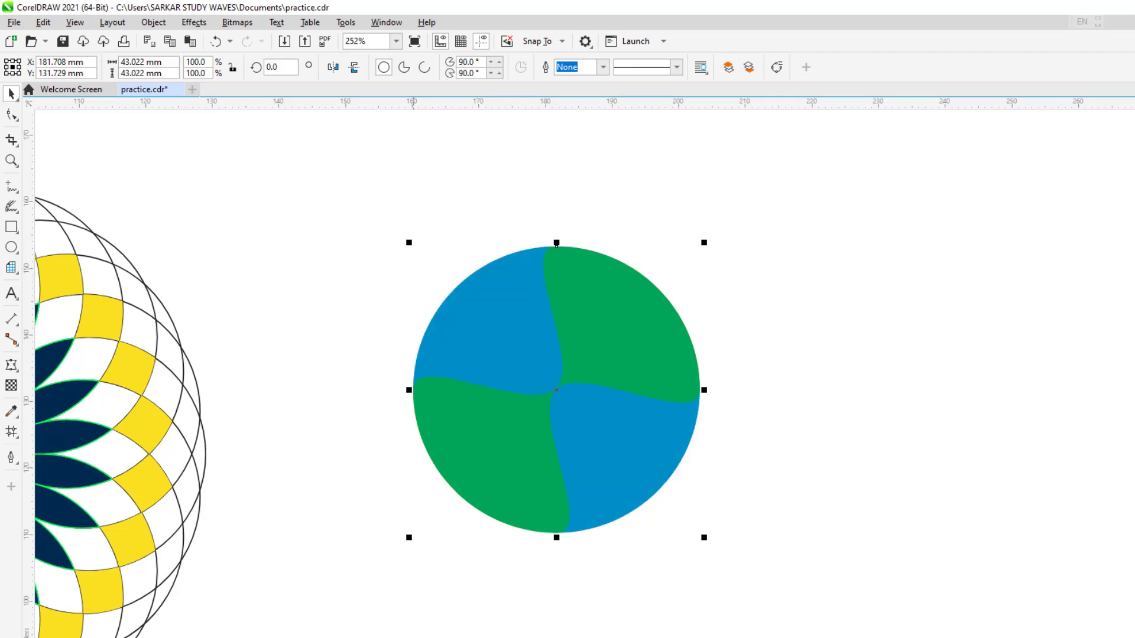
pyautogui.click(762, 405)
pyautogui.scroll(2, 831, 392)
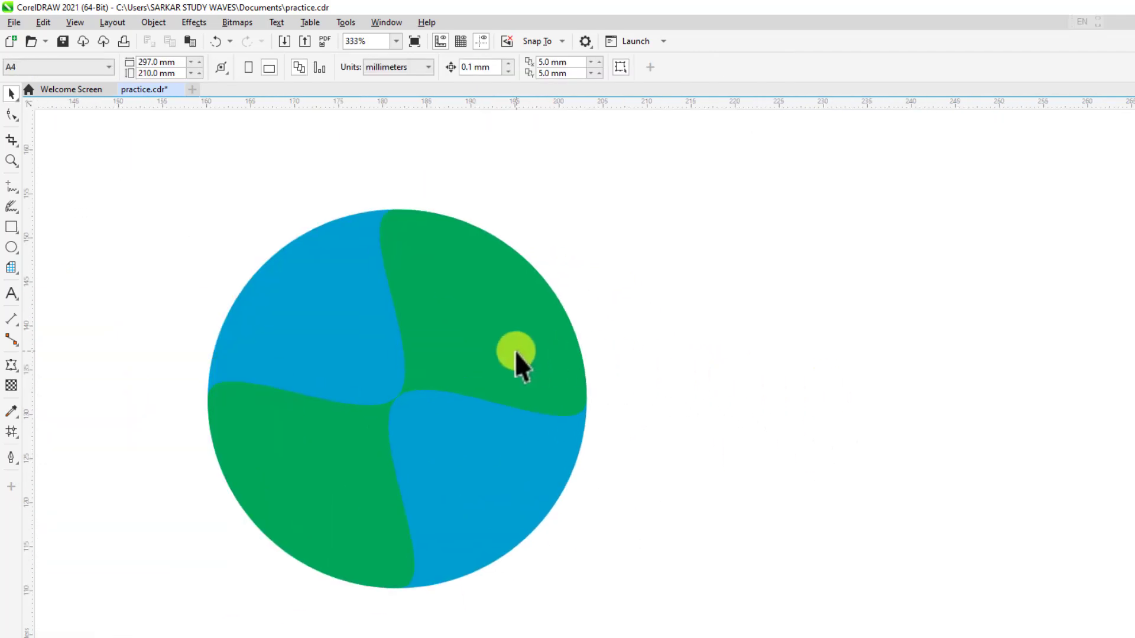
pyautogui.click(7, 432)
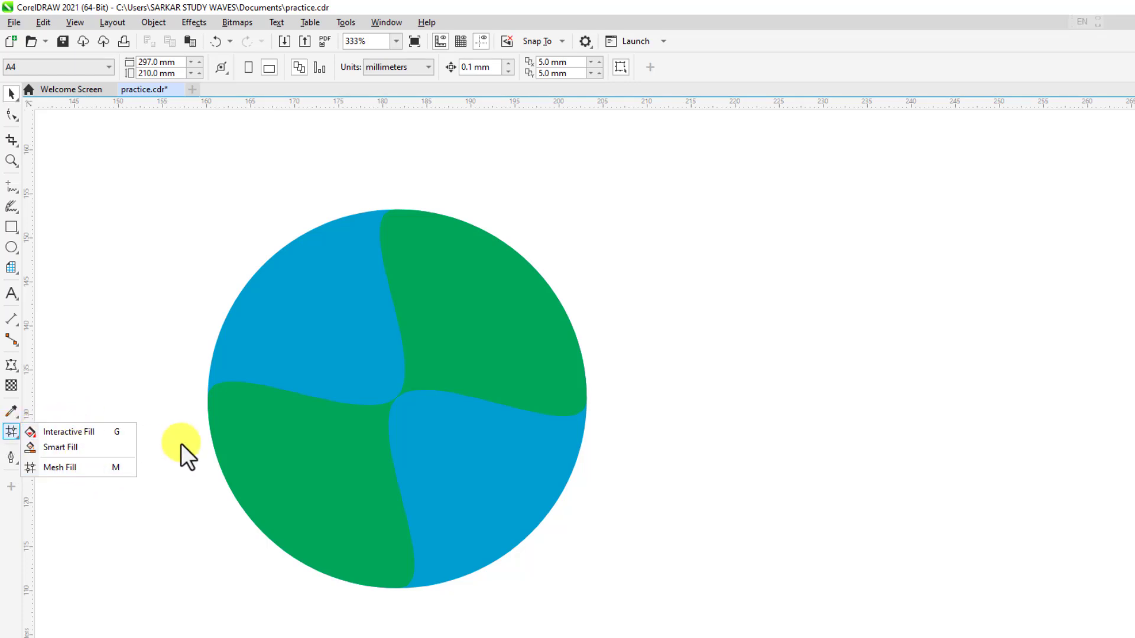
pyautogui.click(707, 336)
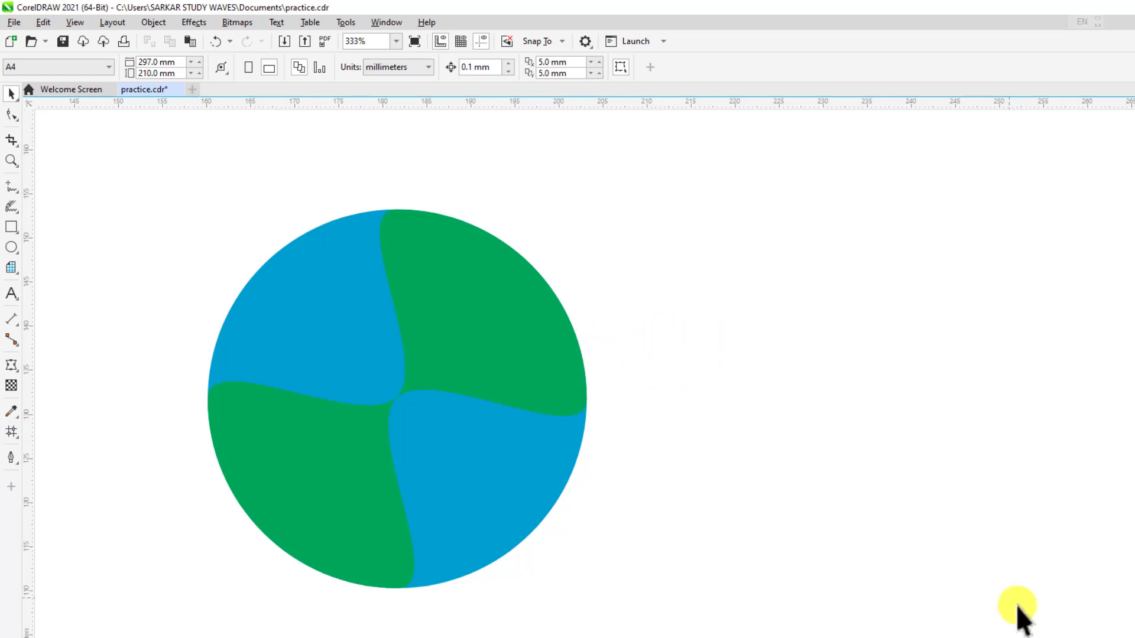
# Open the Edit Fill settings for the green mesh-filled circle and browse the fill types, including fountain, vector pattern, bitmap pattern, hatch and PostScript.
pyautogui.click(429, 310)
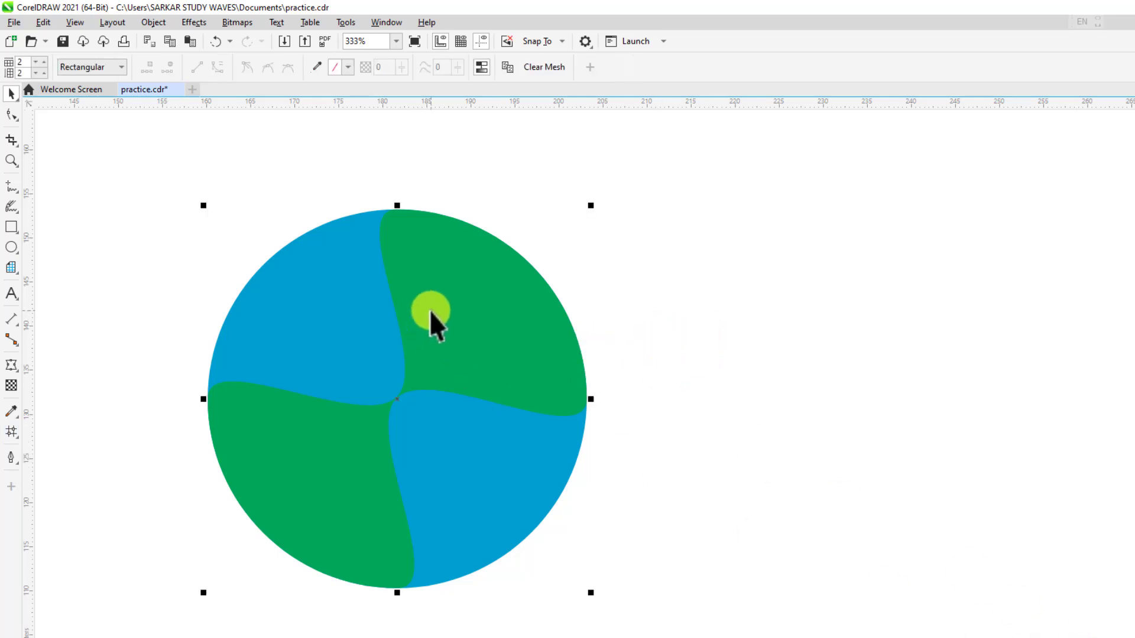
pyautogui.press('F11')
pyautogui.moveTo(578, 170); pyautogui.dragTo(482, 164)
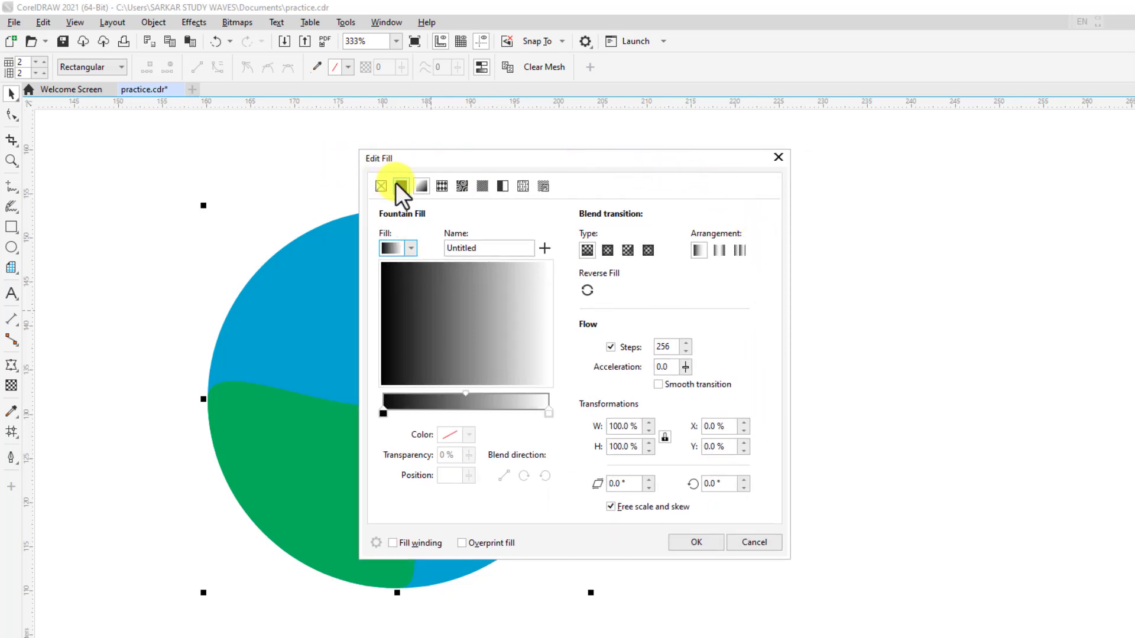
pyautogui.click(399, 185)
pyautogui.click(417, 186)
pyautogui.click(462, 185)
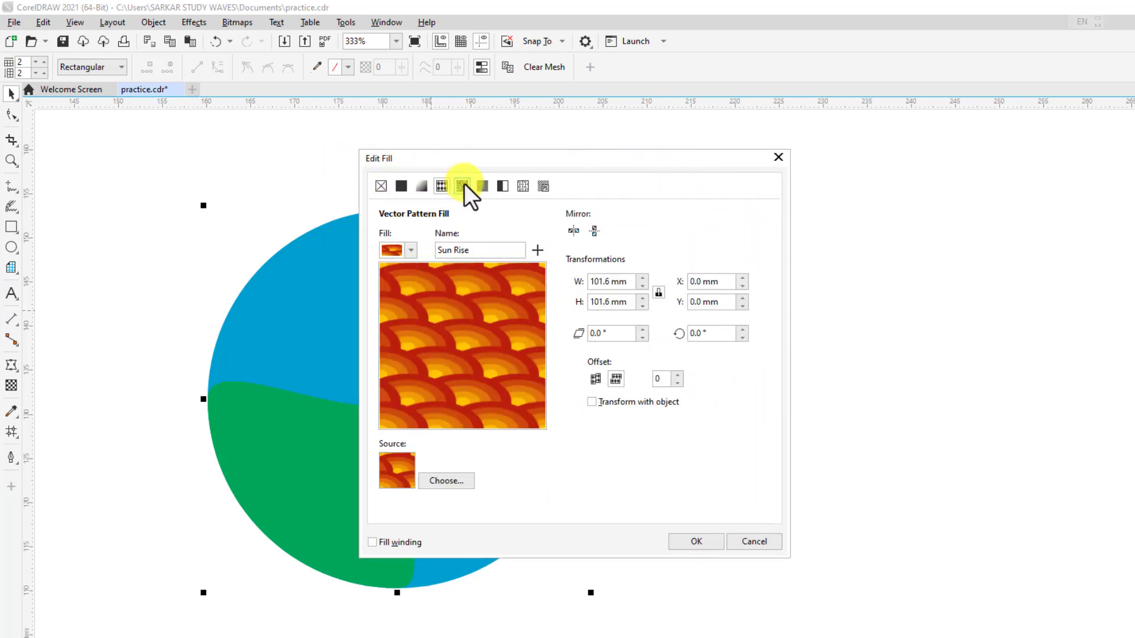
pyautogui.click(483, 186)
pyautogui.click(517, 187)
pyautogui.click(507, 187)
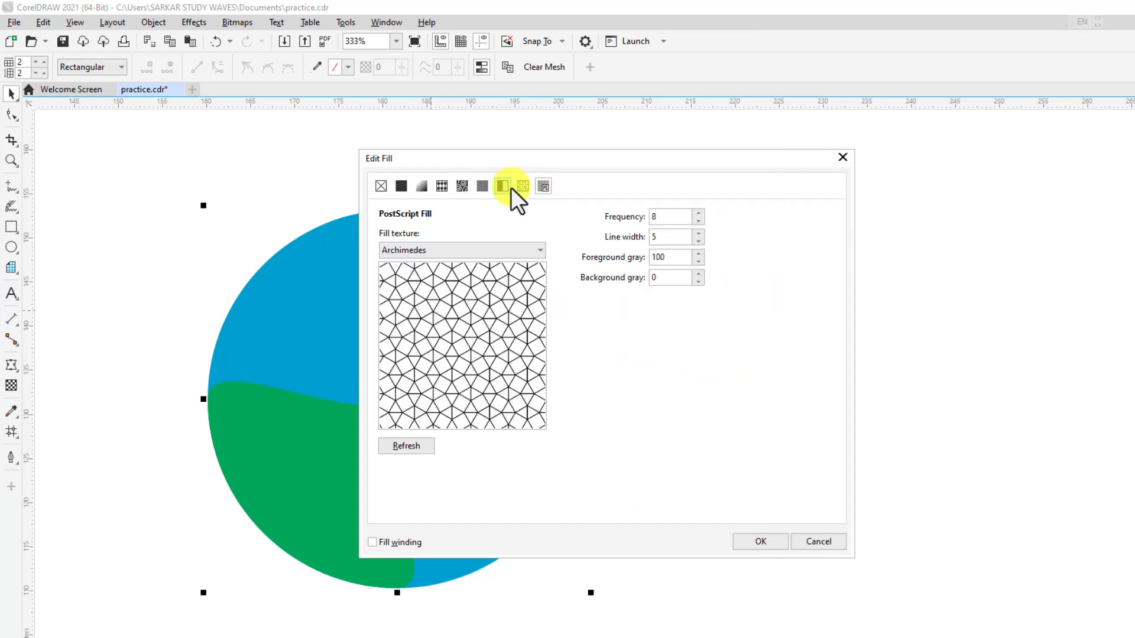
pyautogui.click(506, 186)
pyautogui.click(475, 186)
pyautogui.click(457, 184)
pyautogui.click(437, 183)
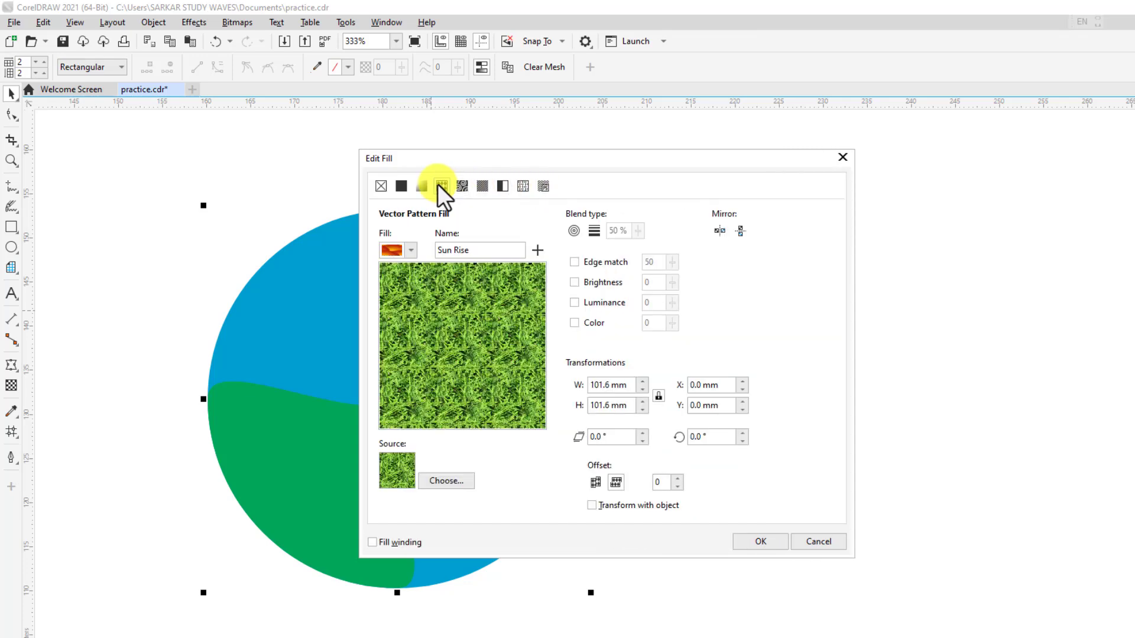
pyautogui.click(422, 184)
pyautogui.click(464, 184)
pyautogui.click(482, 184)
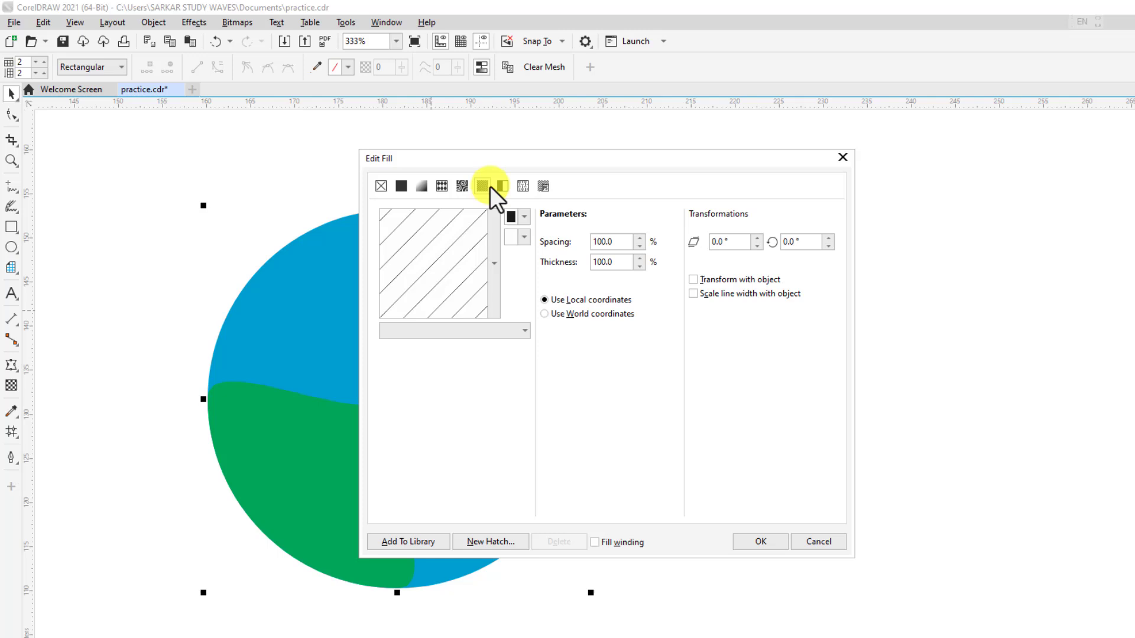
# Examine the hatch fill's pattern choices and dismiss the Edit Fill settings without applying a fill.
pyautogui.click(492, 268)
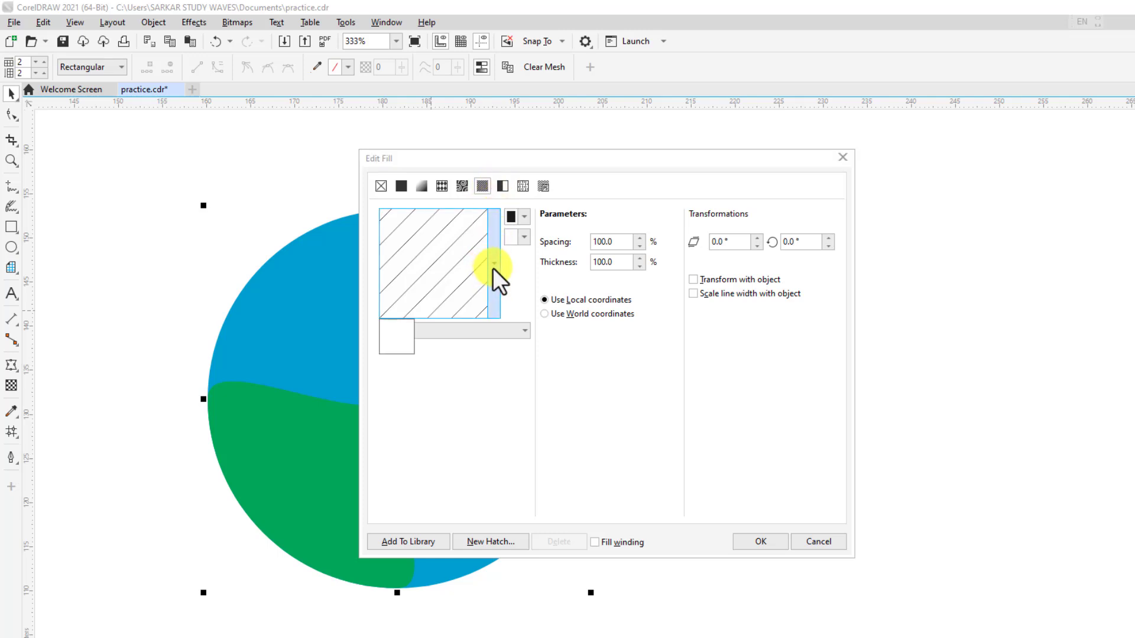
pyautogui.click(492, 268)
pyautogui.click(491, 267)
pyautogui.click(492, 267)
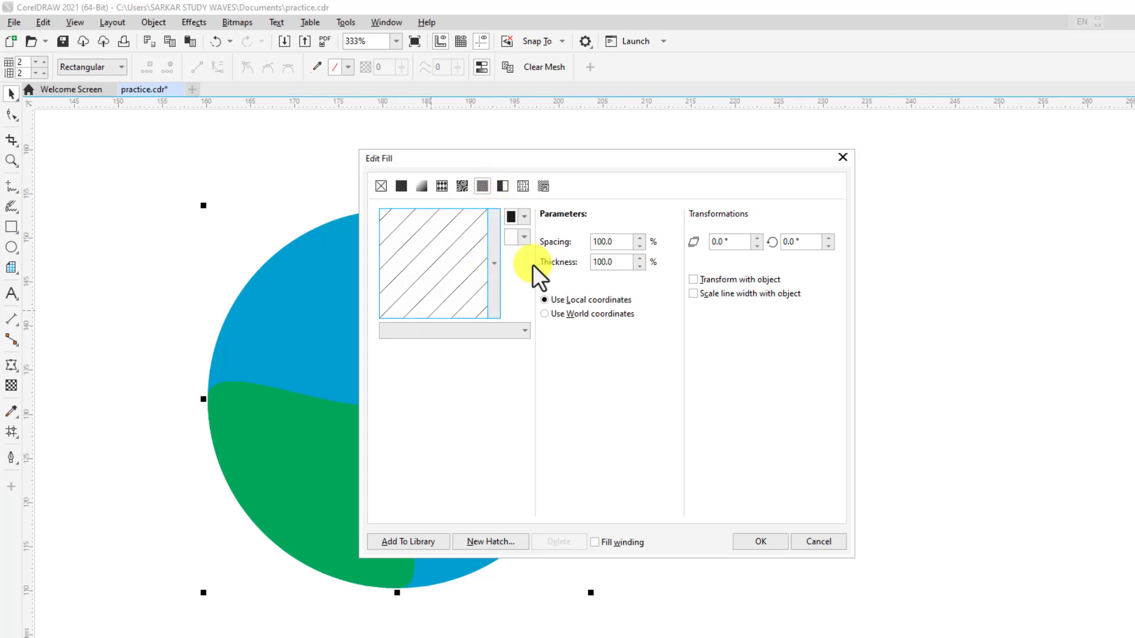
pyautogui.click(821, 542)
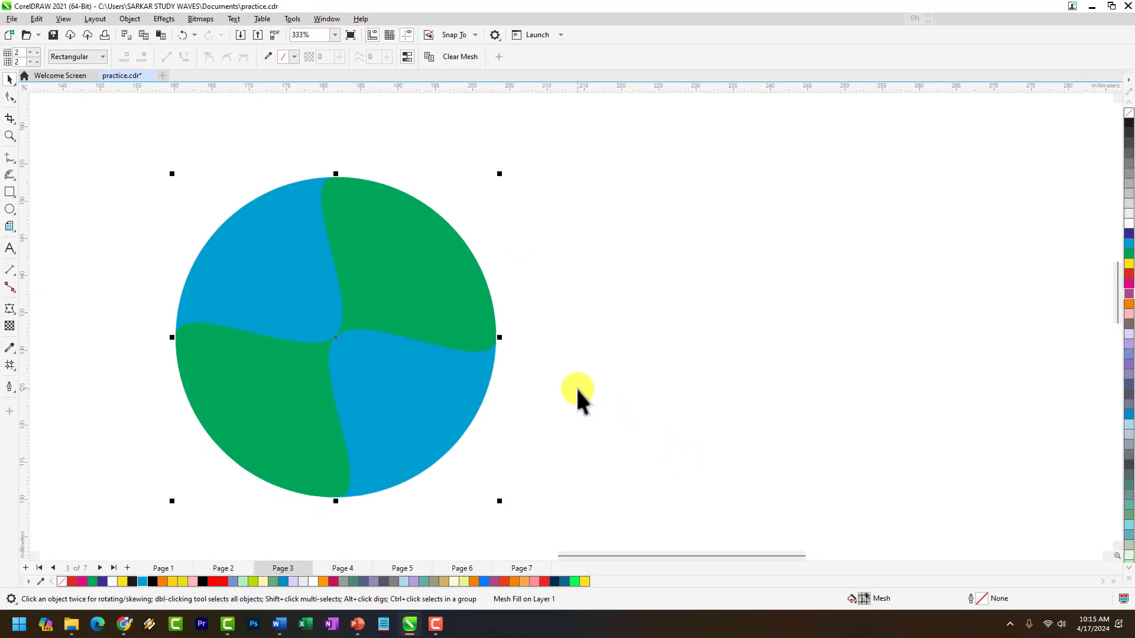